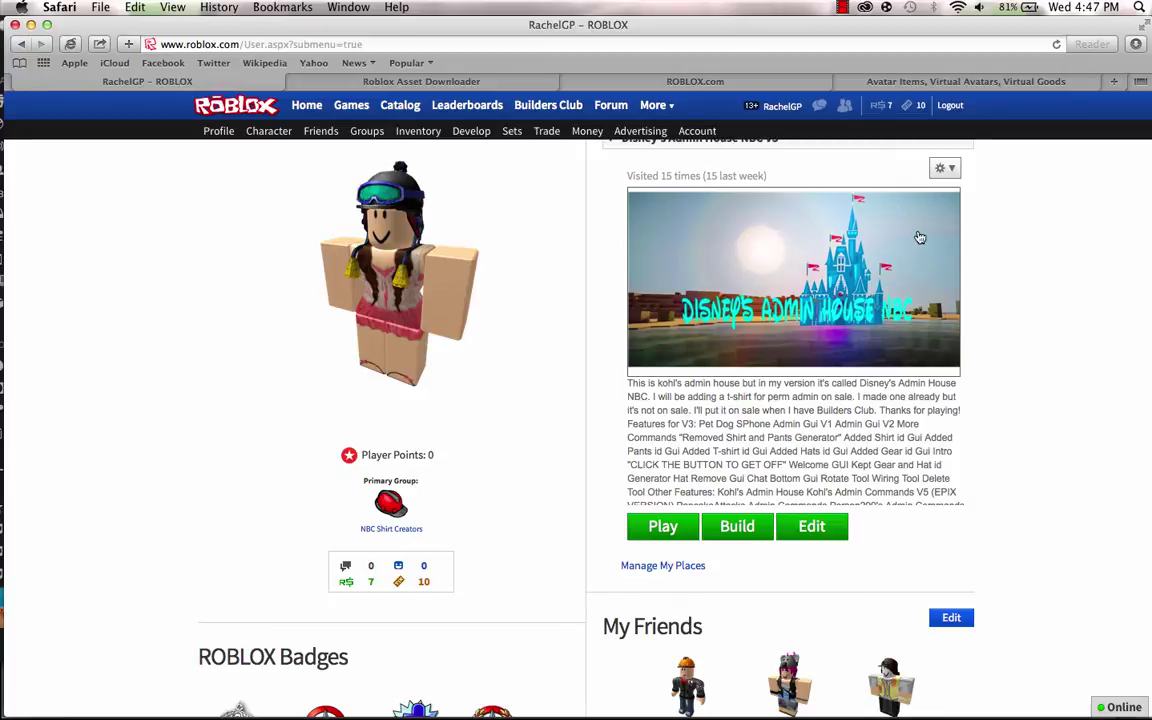
On the ROBLOX.com tab, search groups for 'NBC Shirt Creators' using the NBC autocomplete.
{"action": "left_click", "coordinate": [795, 88]}
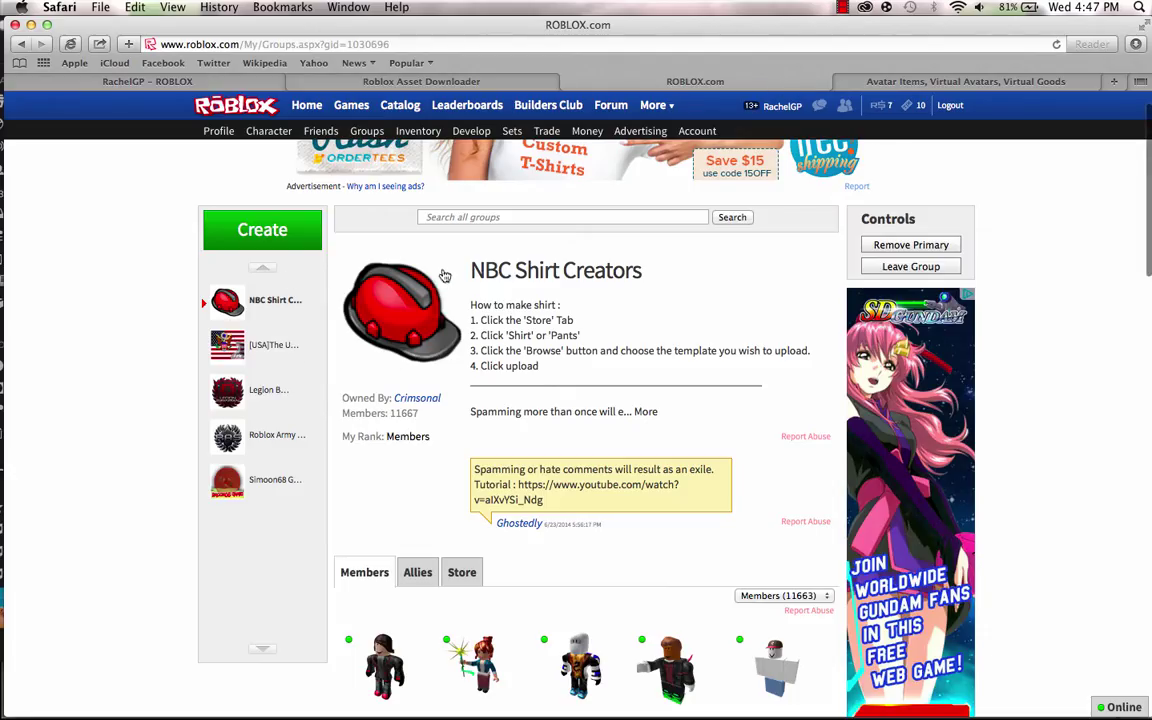
{"action": "left_click_drag", "start_coordinate": [465, 272], "coordinate": [520, 242]}
{"action": "left_click", "coordinate": [483, 249]}
{"action": "left_click", "coordinate": [478, 218]}
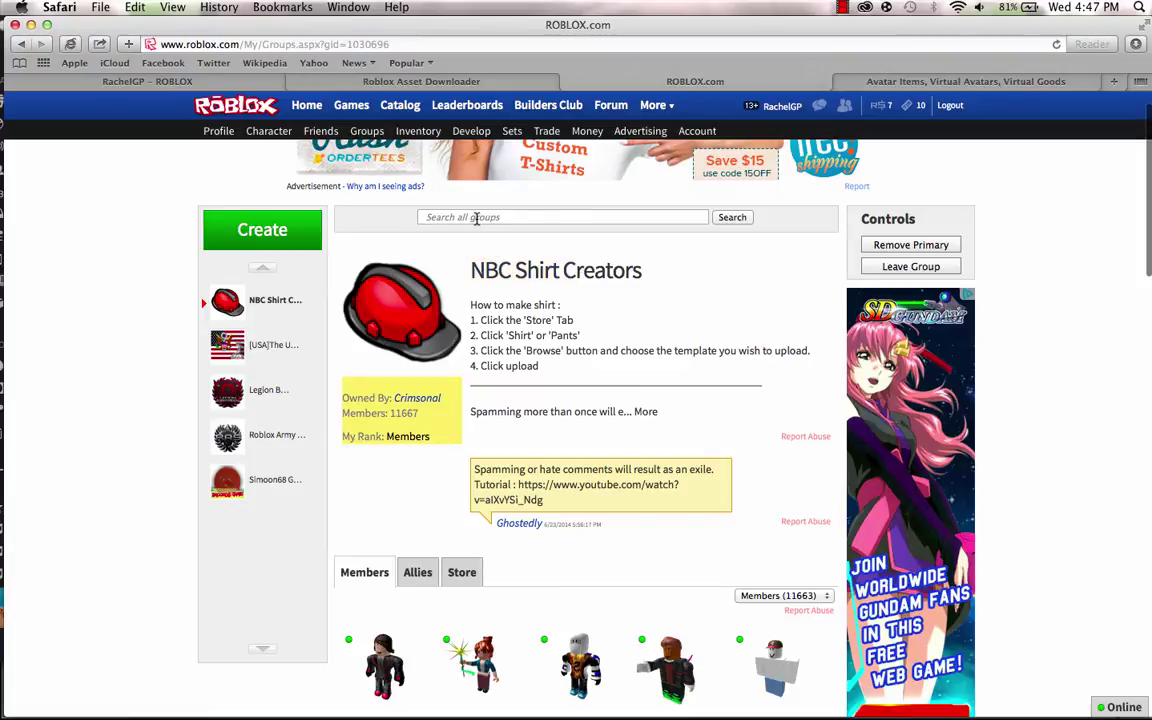
{"action": "type", "text": "NBC Shirt Creators"}
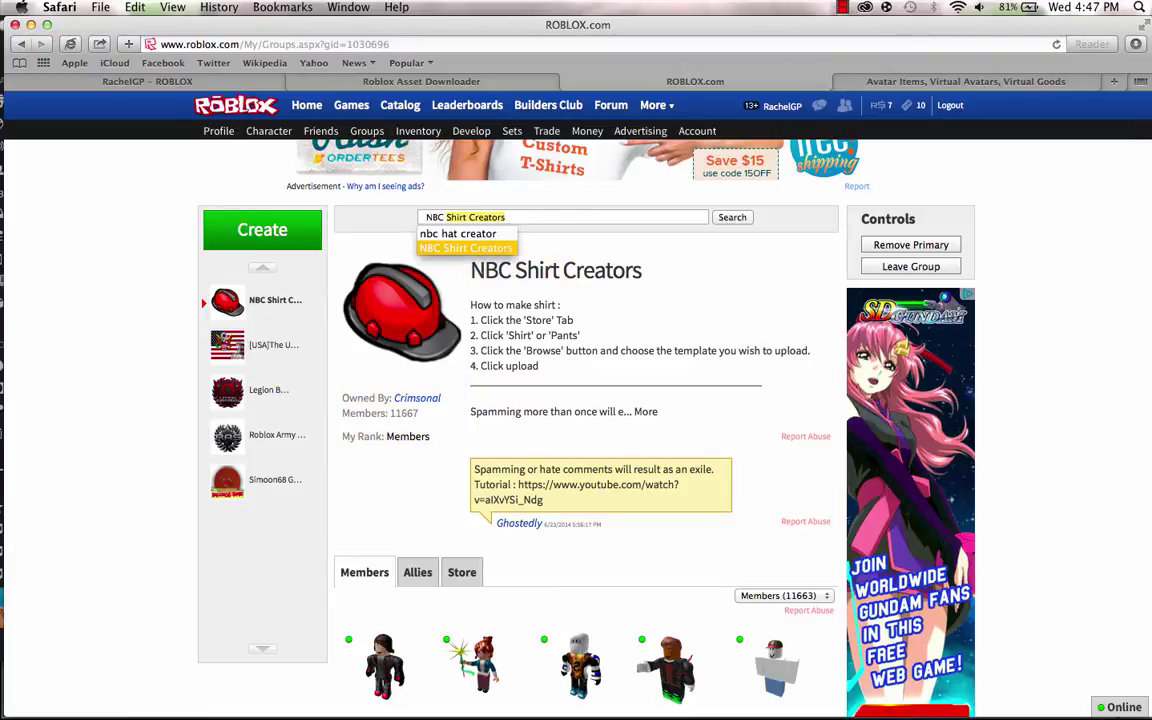
{"action": "key", "text": "Escape"}
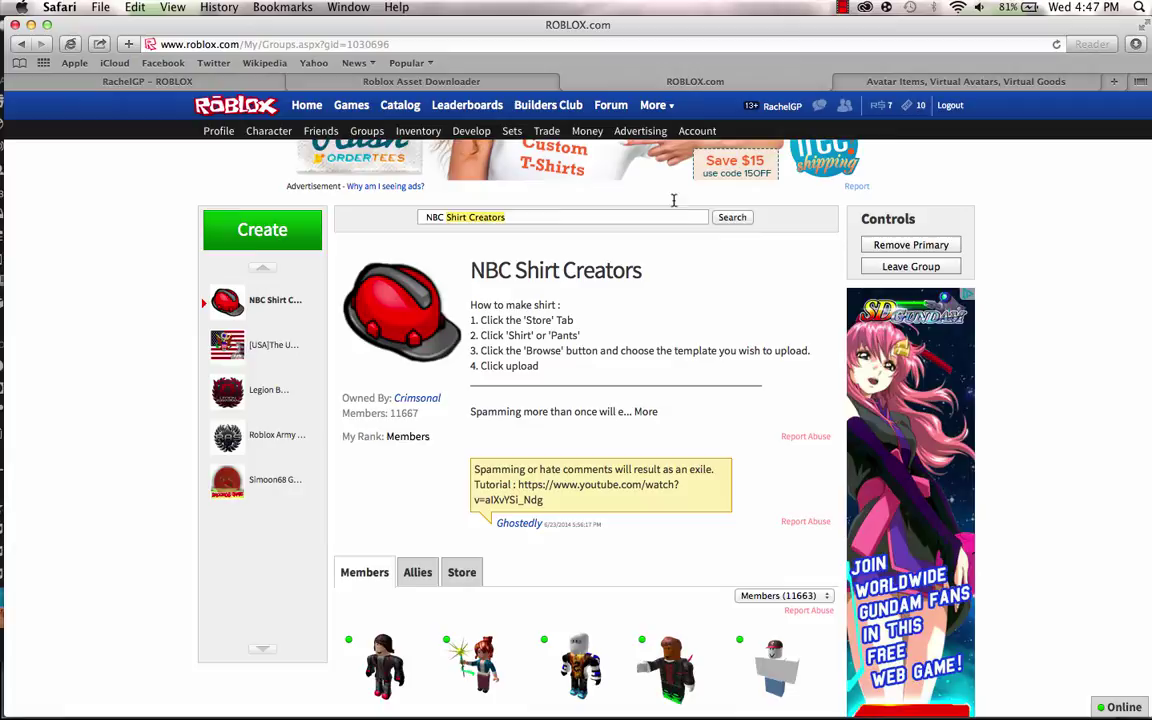
{"action": "left_click", "coordinate": [734, 219]}
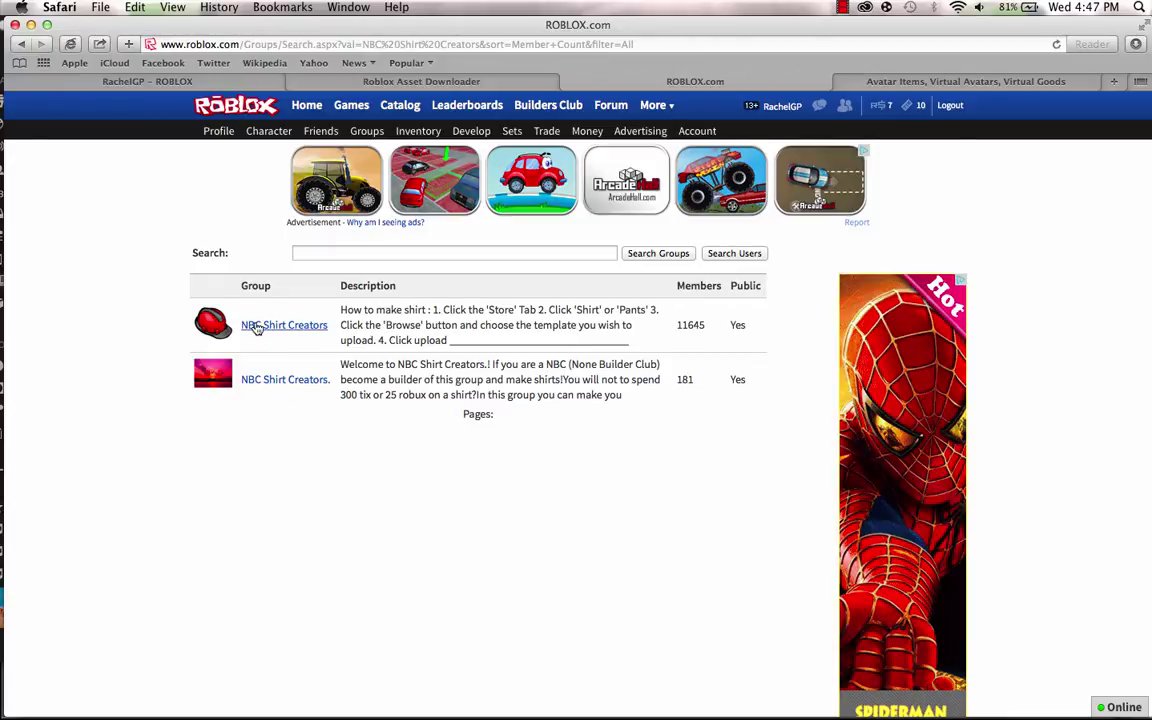
Open the top NBC Shirt Creators result and scroll down to its members list.
{"action": "left_click", "coordinate": [255, 328]}
{"action": "scroll", "coordinate": [465, 404], "scroll_direction": "down", "scroll_amount": 5}
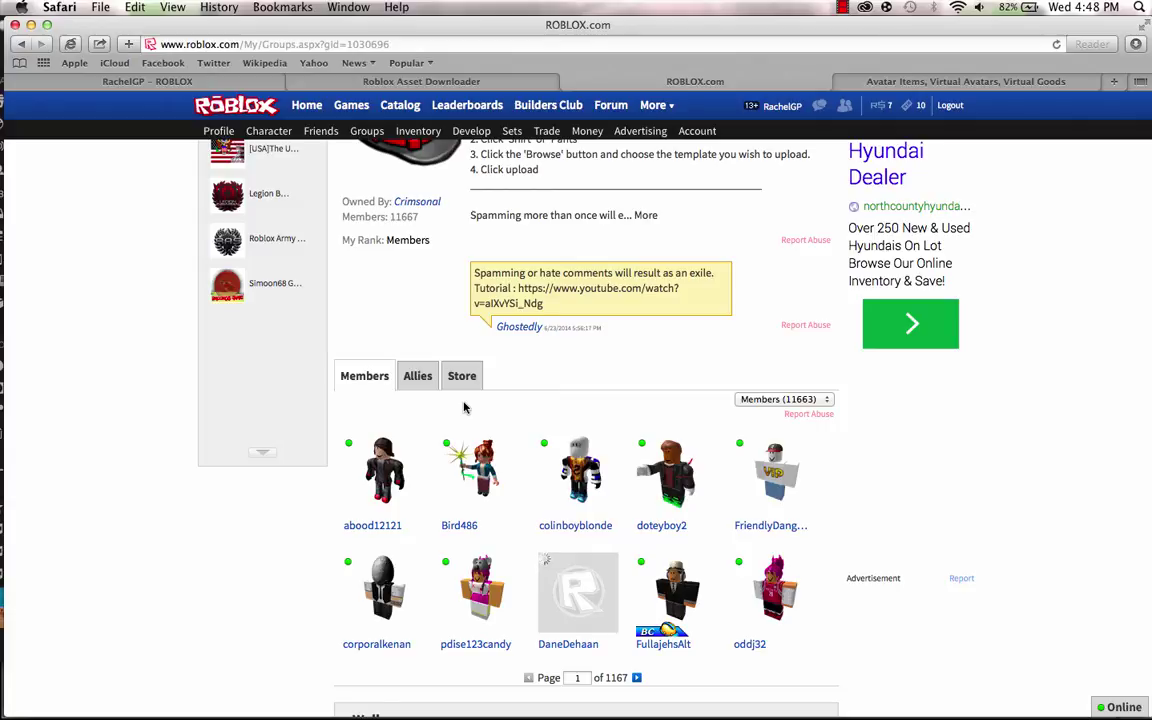
Open the group's Store section and look through its T-Shirt/Shirt/Pants upload form, items and Wall.
{"action": "left_click", "coordinate": [461, 380]}
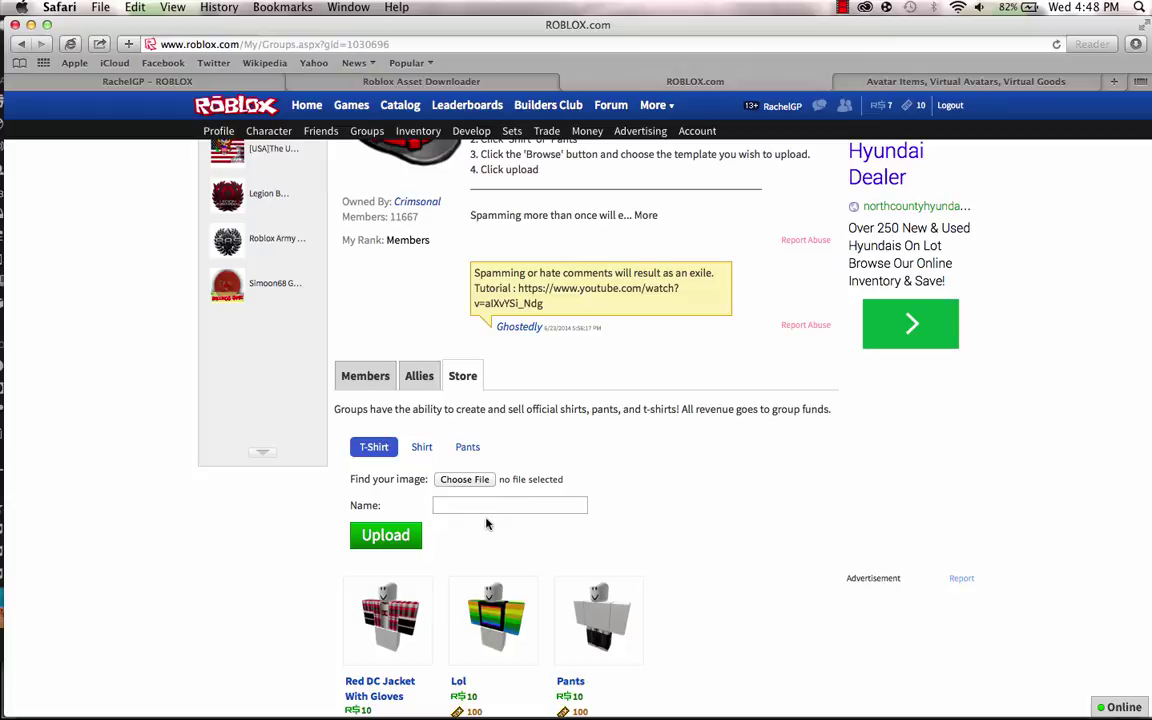
{"action": "scroll", "coordinate": [529, 511], "scroll_direction": "down", "scroll_amount": 5}
{"action": "scroll", "coordinate": [529, 511], "scroll_direction": "down", "scroll_amount": 3}
{"action": "scroll", "coordinate": [529, 511], "scroll_direction": "up", "scroll_amount": 10}
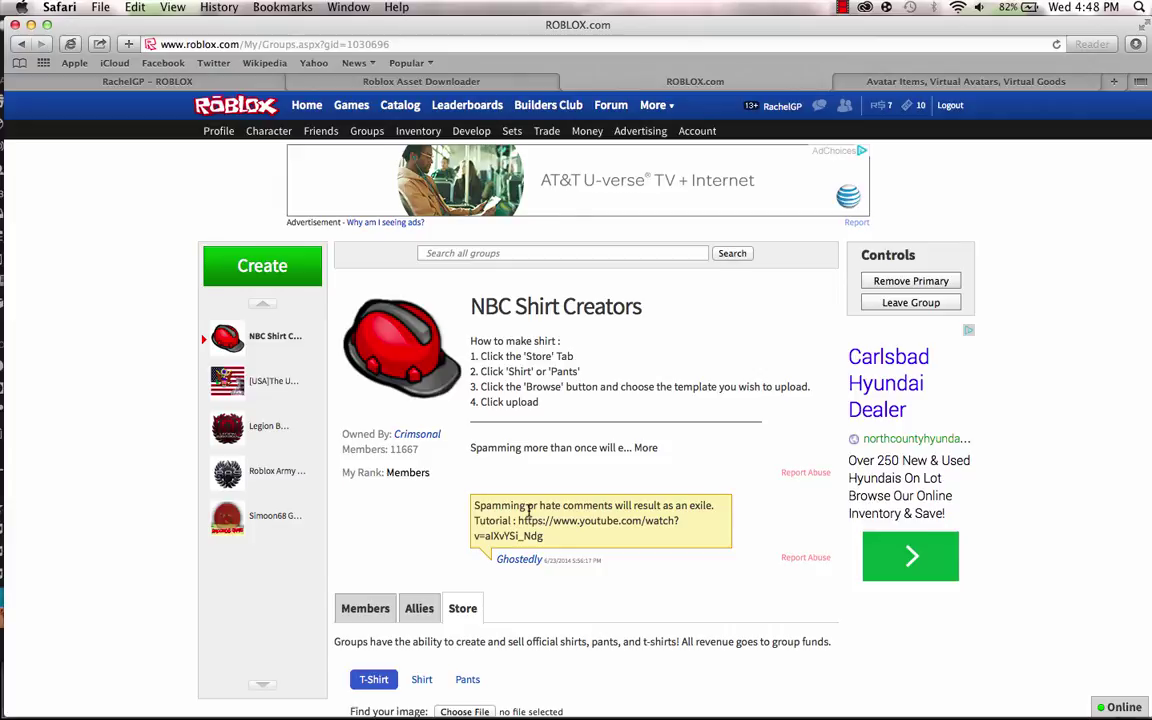
{"action": "scroll", "coordinate": [530, 510], "scroll_direction": "down", "scroll_amount": 3}
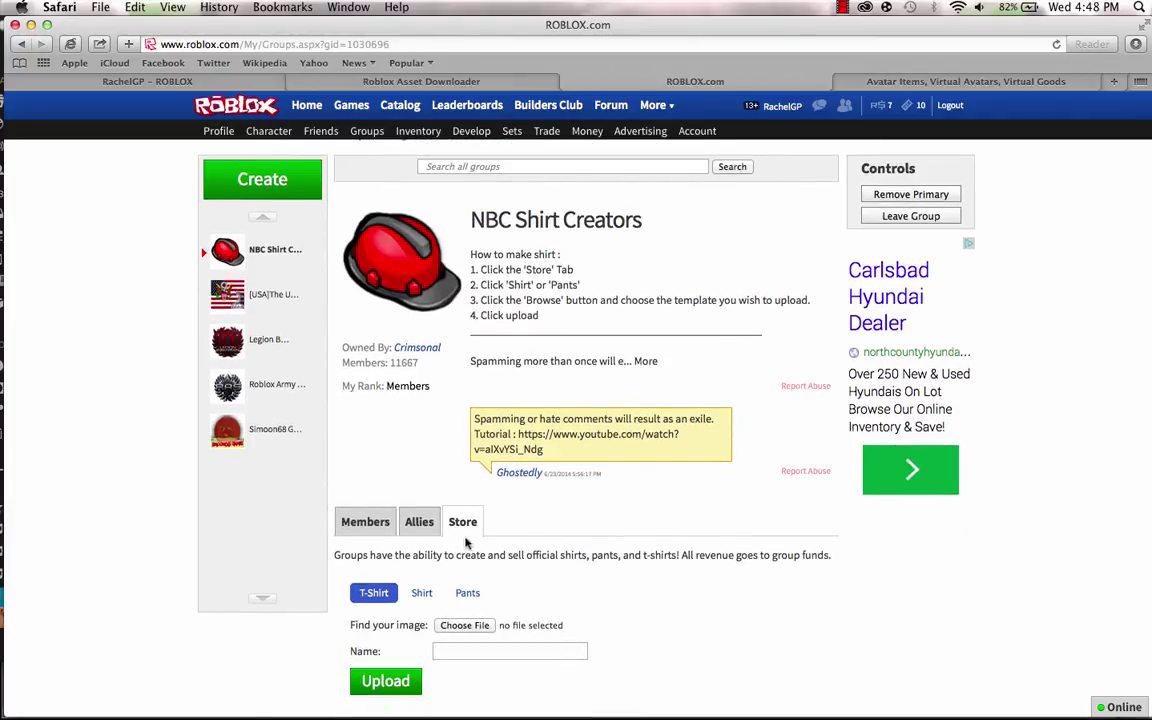
{"action": "scroll", "coordinate": [466, 529], "scroll_direction": "down", "scroll_amount": 10}
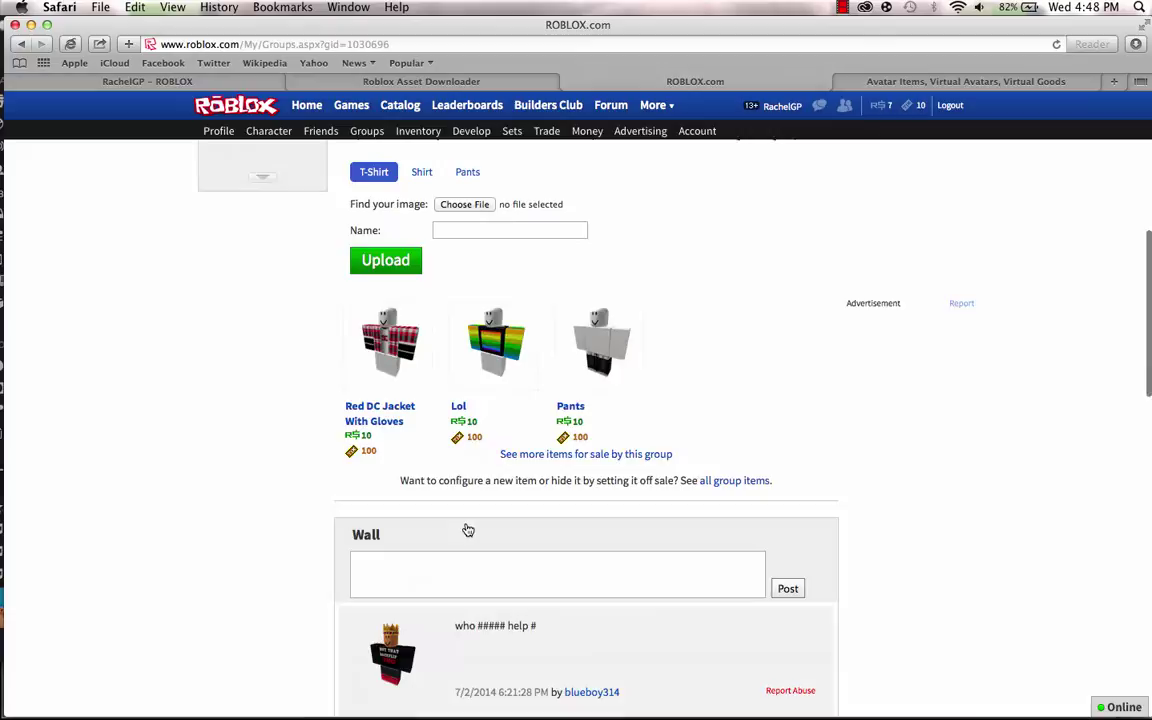
{"action": "scroll", "coordinate": [466, 529], "scroll_direction": "up", "scroll_amount": 10}
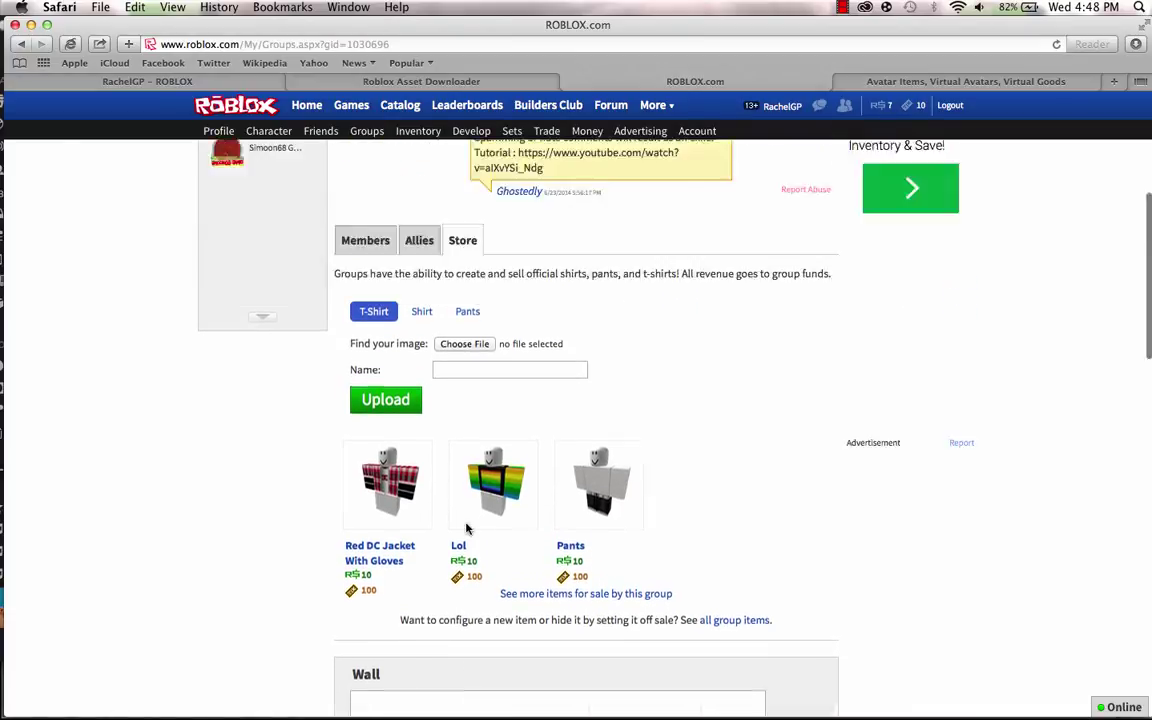
{"action": "scroll", "coordinate": [466, 529], "scroll_direction": "down", "scroll_amount": 7}
{"action": "scroll", "coordinate": [466, 529], "scroll_direction": "up", "scroll_amount": 7}
{"action": "scroll", "coordinate": [466, 529], "scroll_direction": "down", "scroll_amount": 10}
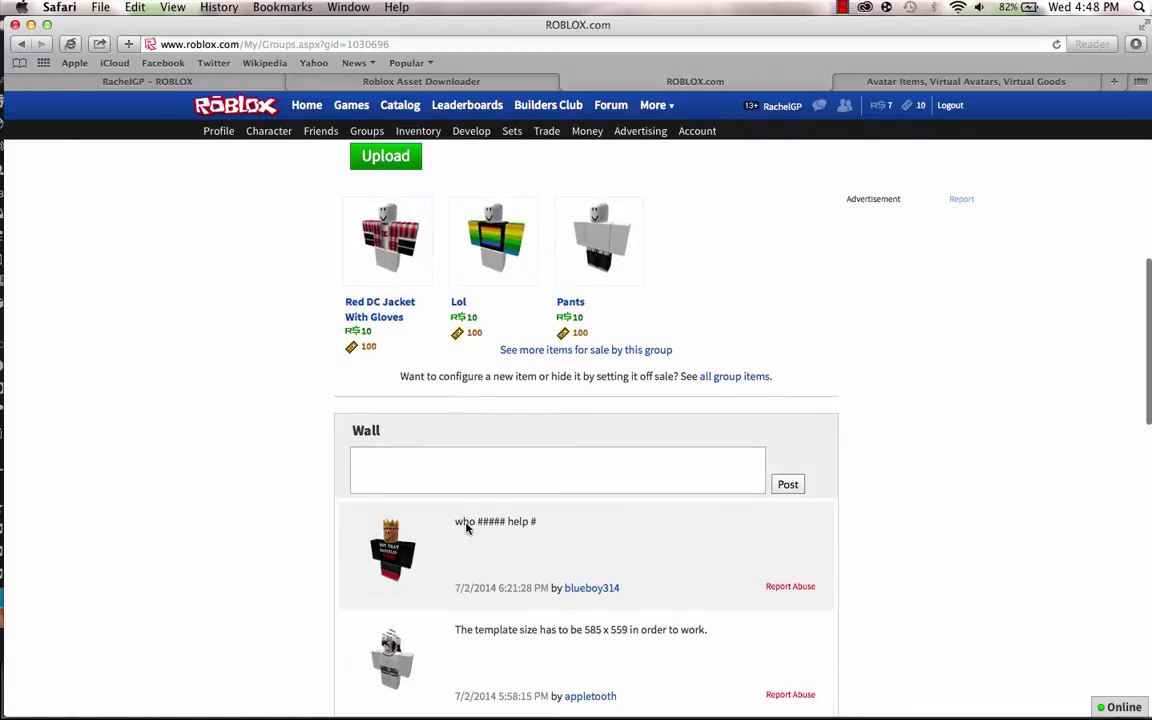
{"action": "scroll", "coordinate": [517, 406], "scroll_direction": "up", "scroll_amount": 7}
{"action": "scroll", "coordinate": [517, 406], "scroll_direction": "down", "scroll_amount": 2}
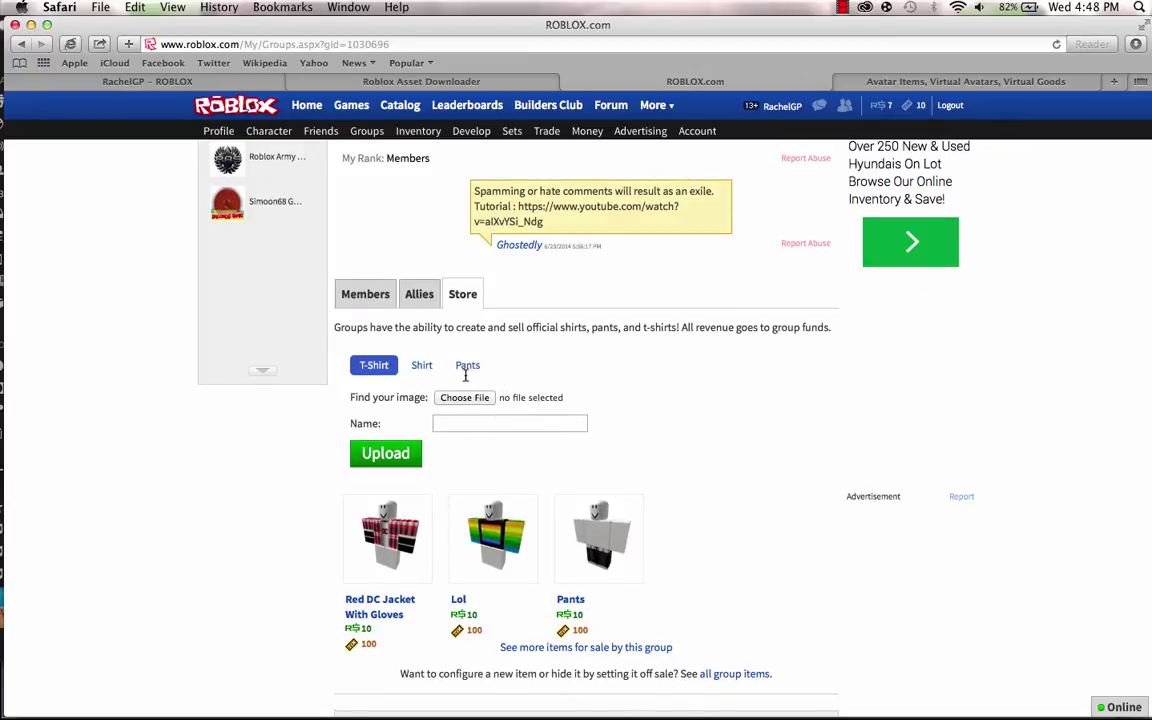
{"action": "scroll", "coordinate": [453, 260], "scroll_direction": "up", "scroll_amount": 6}
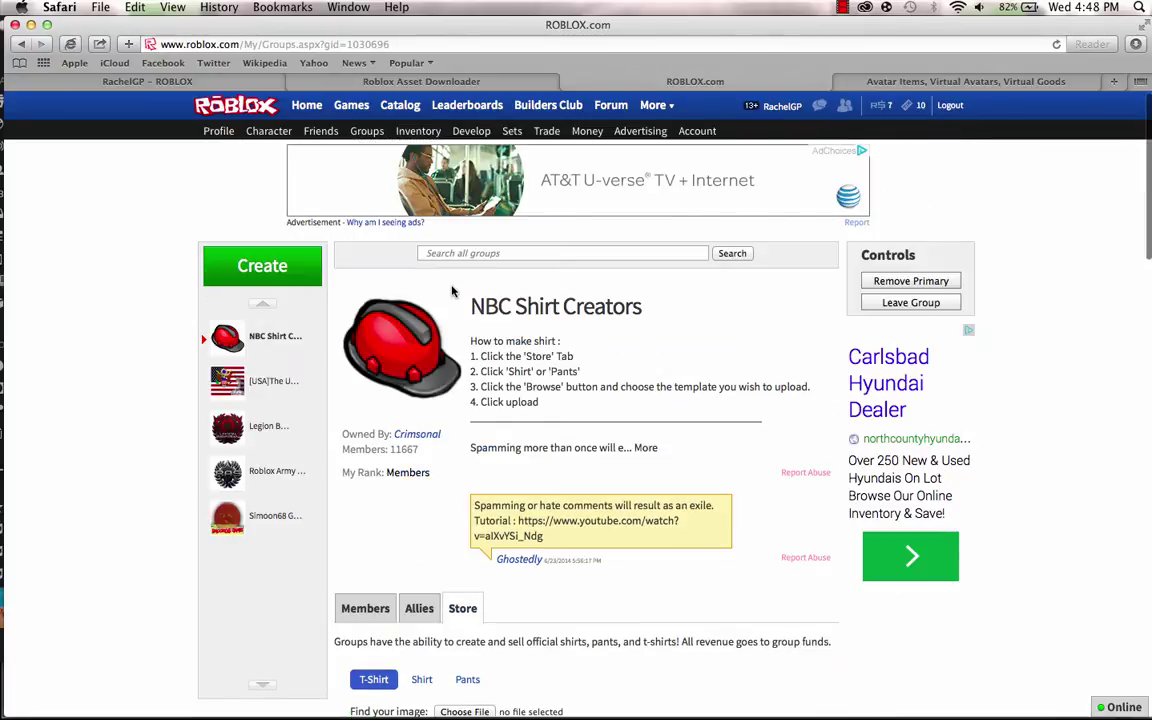
{"action": "scroll", "coordinate": [452, 290], "scroll_direction": "down", "scroll_amount": 2}
{"action": "scroll", "coordinate": [452, 290], "scroll_direction": "down", "scroll_amount": 2}
{"action": "scroll", "coordinate": [400, 300], "scroll_direction": "up", "scroll_amount": 5}
{"action": "left_click_drag", "start_coordinate": [470, 307], "coordinate": [643, 332]}
{"action": "left_click", "coordinate": [591, 303]}
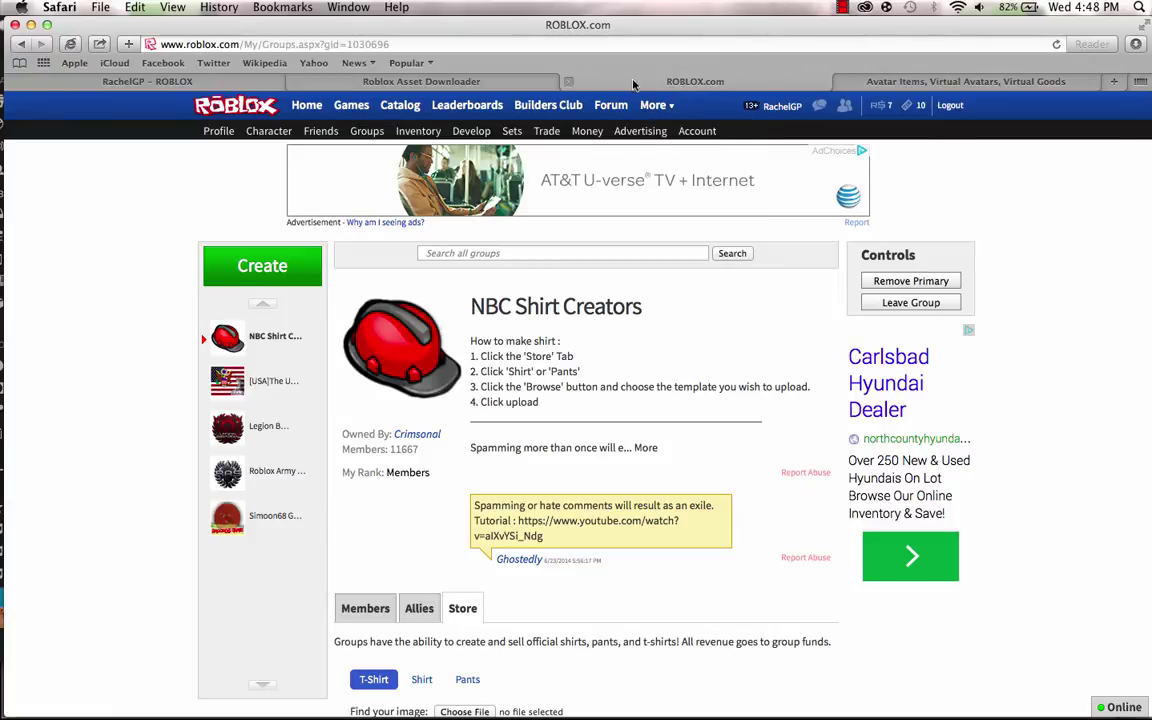
Filter the Catalog to Clothing > Pants and open the Galaxy Tank Top w/ Ripped Jeans& High Tops item.
{"action": "left_click", "coordinate": [883, 84]}
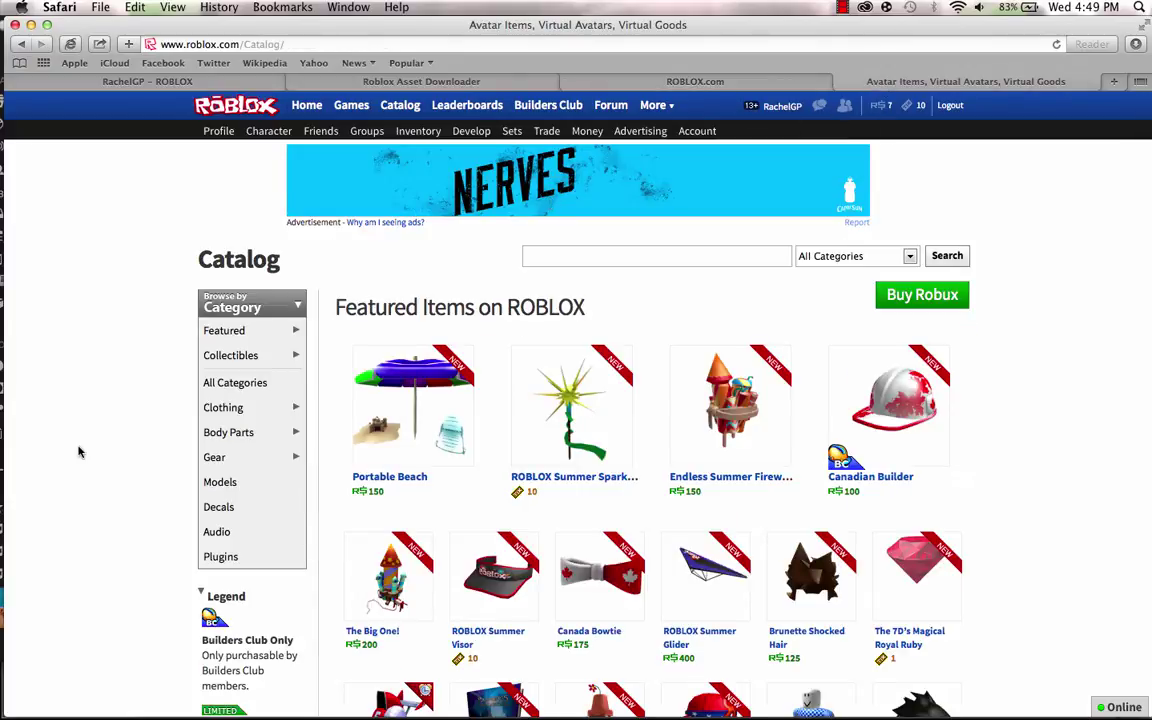
{"action": "mouse_move", "coordinate": [222, 410]}
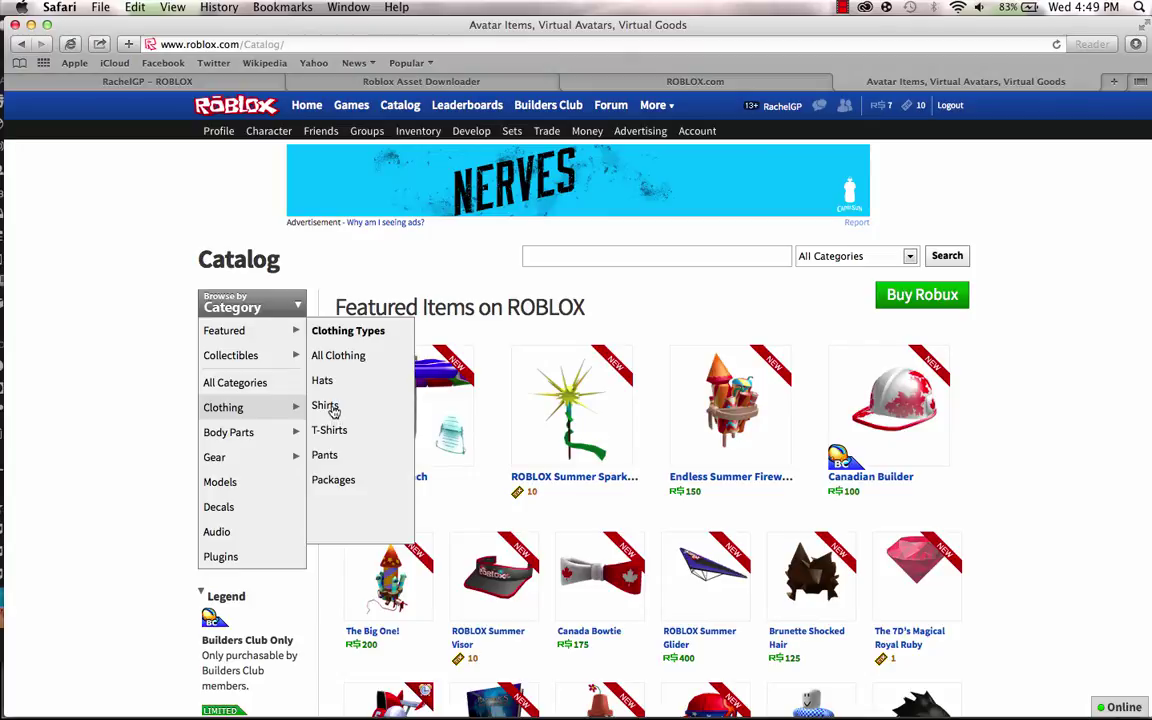
{"action": "left_click", "coordinate": [331, 458]}
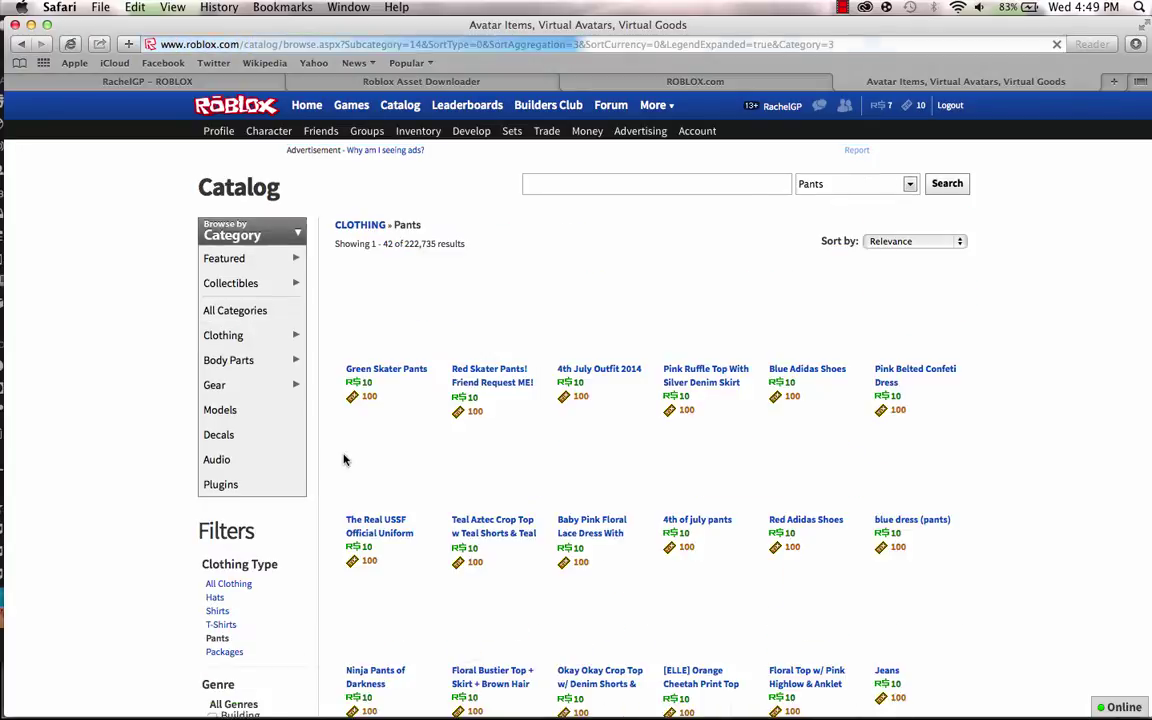
{"action": "scroll", "coordinate": [510, 405], "scroll_direction": "down", "scroll_amount": 5}
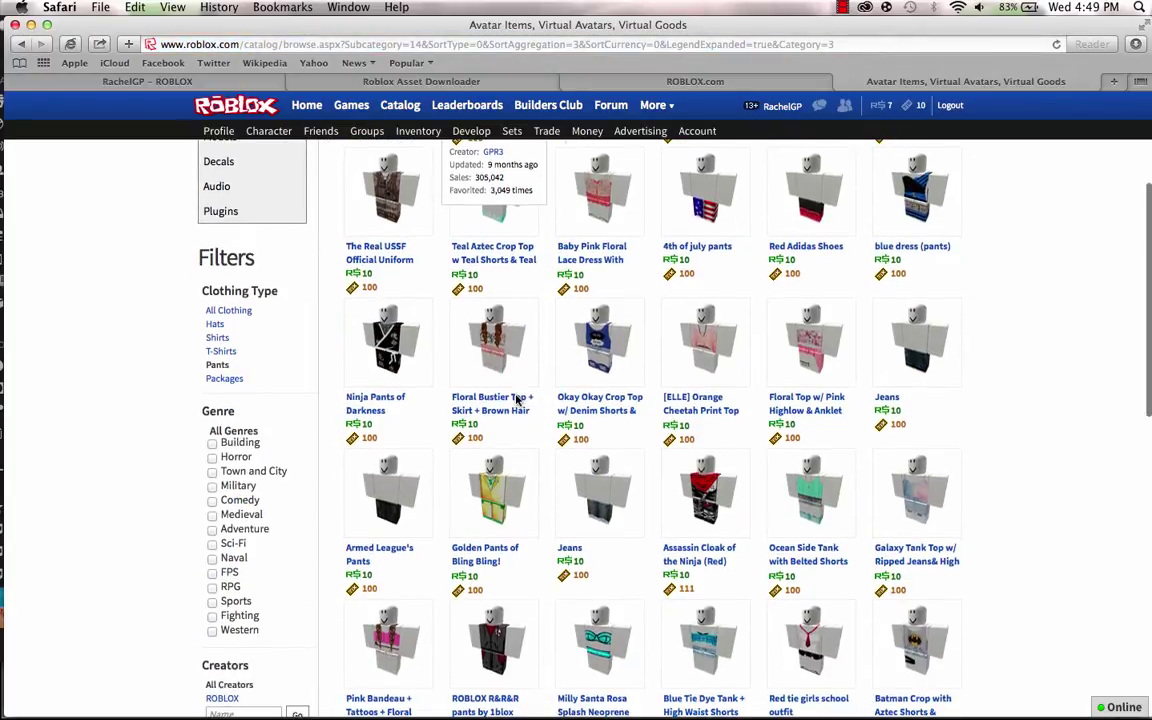
{"action": "scroll", "coordinate": [517, 398], "scroll_direction": "down", "scroll_amount": 2}
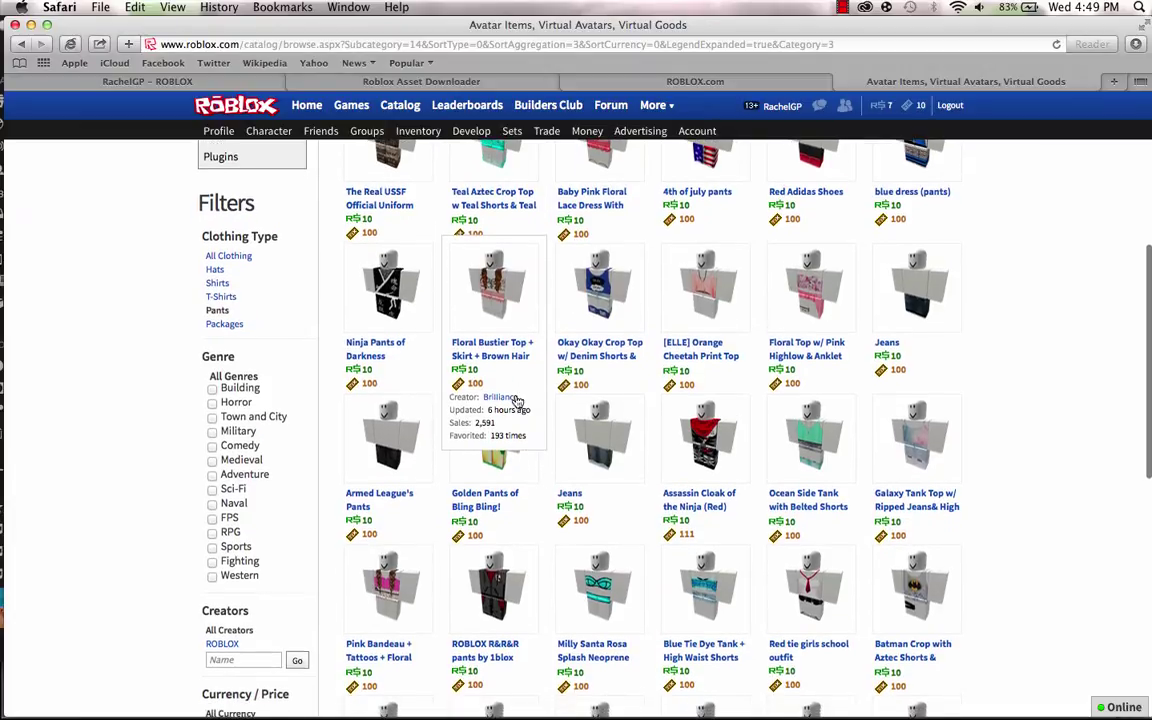
{"action": "left_click", "coordinate": [943, 503]}
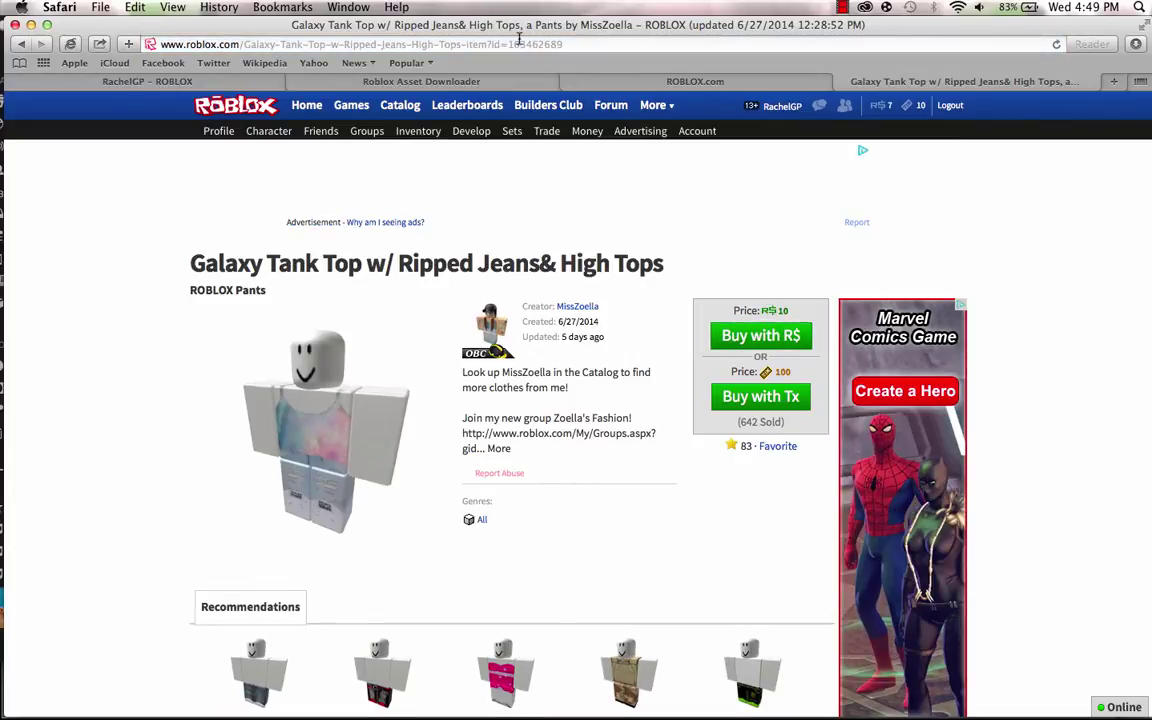
Try decremented item ids at the end of the item page's URL to find its template image.
{"action": "left_click", "coordinate": [568, 44]}
{"action": "left_click_drag", "start_coordinate": [568, 44], "coordinate": [509, 44]}
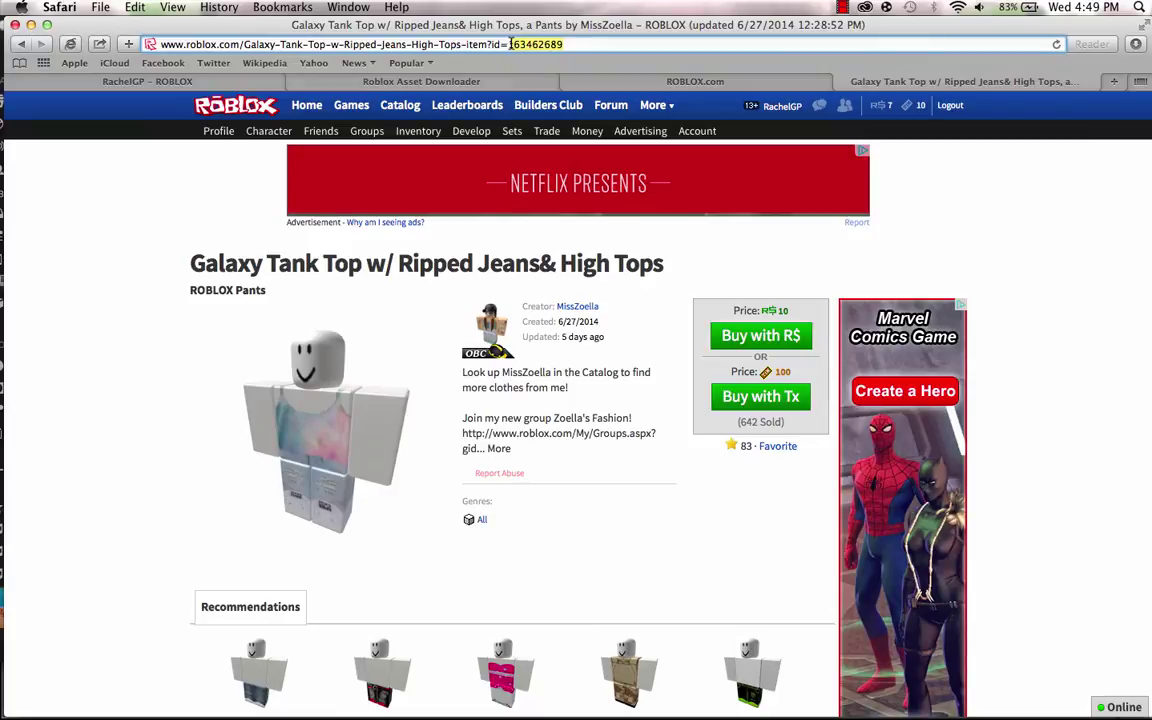
{"action": "left_click", "coordinate": [579, 44]}
{"action": "type", "text": "0"}
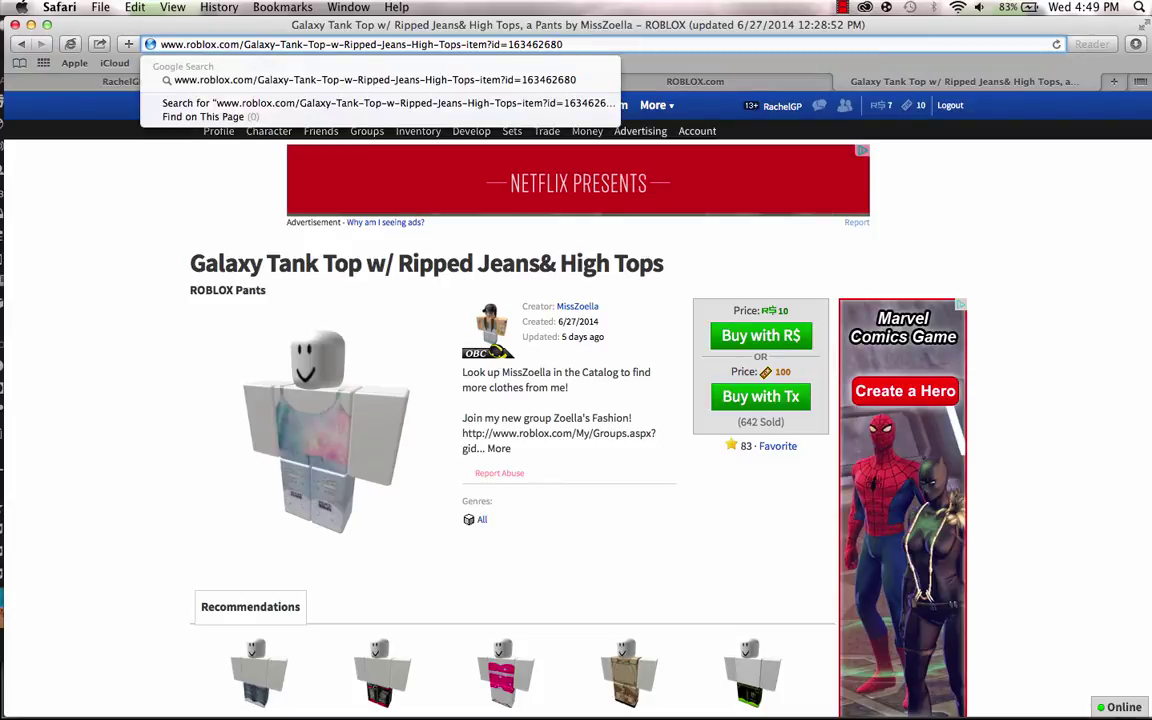
{"action": "key", "text": "BackSpace"}
{"action": "type", "text": "0"}
{"action": "key", "text": "BackSpace"}
{"action": "key", "text": "BackSpace"}
{"action": "type", "text": "79"}
{"action": "key", "text": "BackSpace"}
{"action": "key", "text": "BackSpace"}
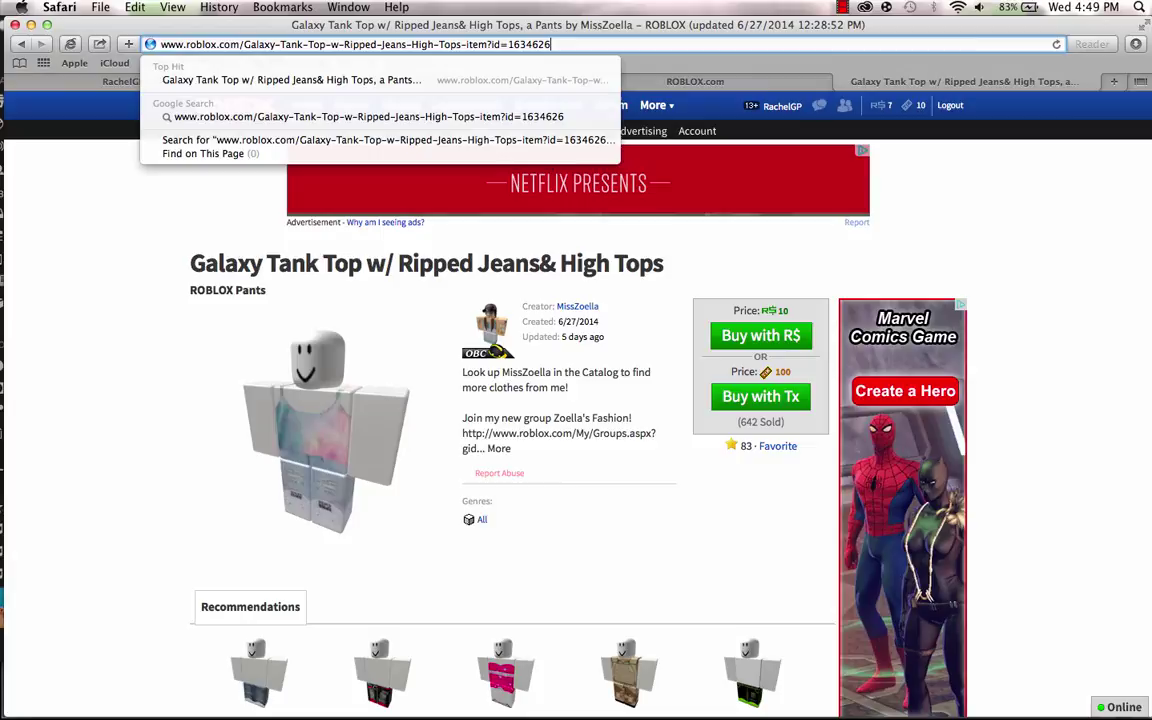
{"action": "type", "text": "89"}
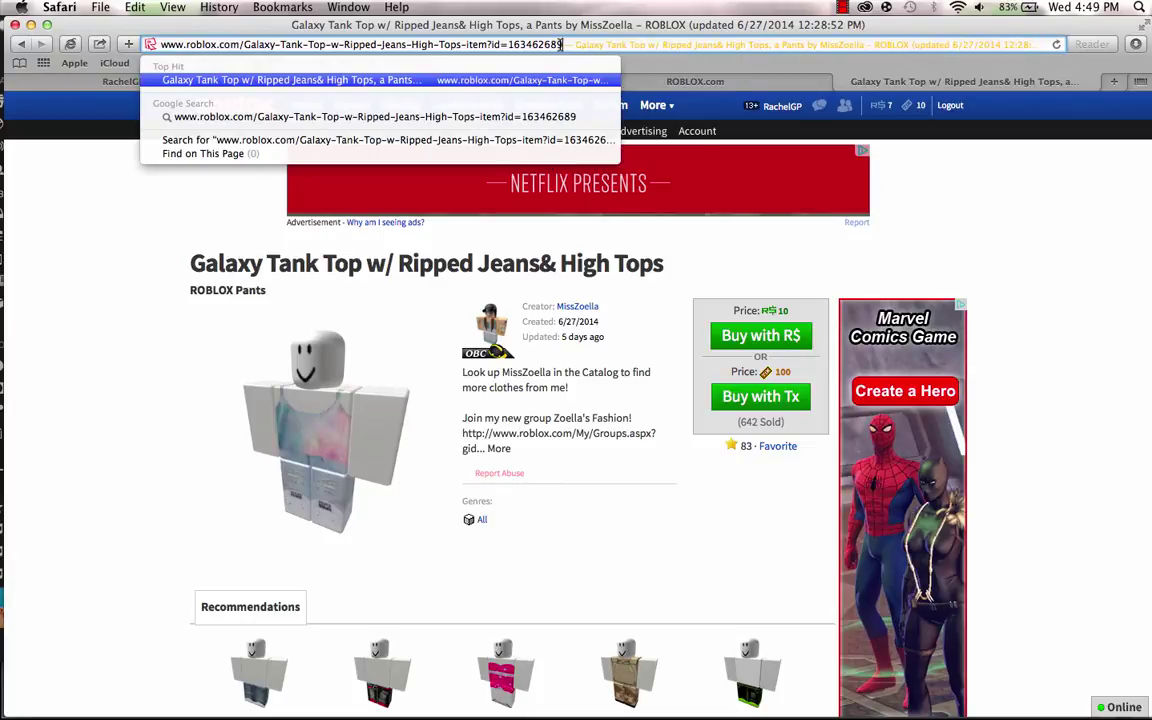
{"action": "key", "text": "BackSpace"}
{"action": "key", "text": "BackSpace"}
{"action": "type", "text": "88"}
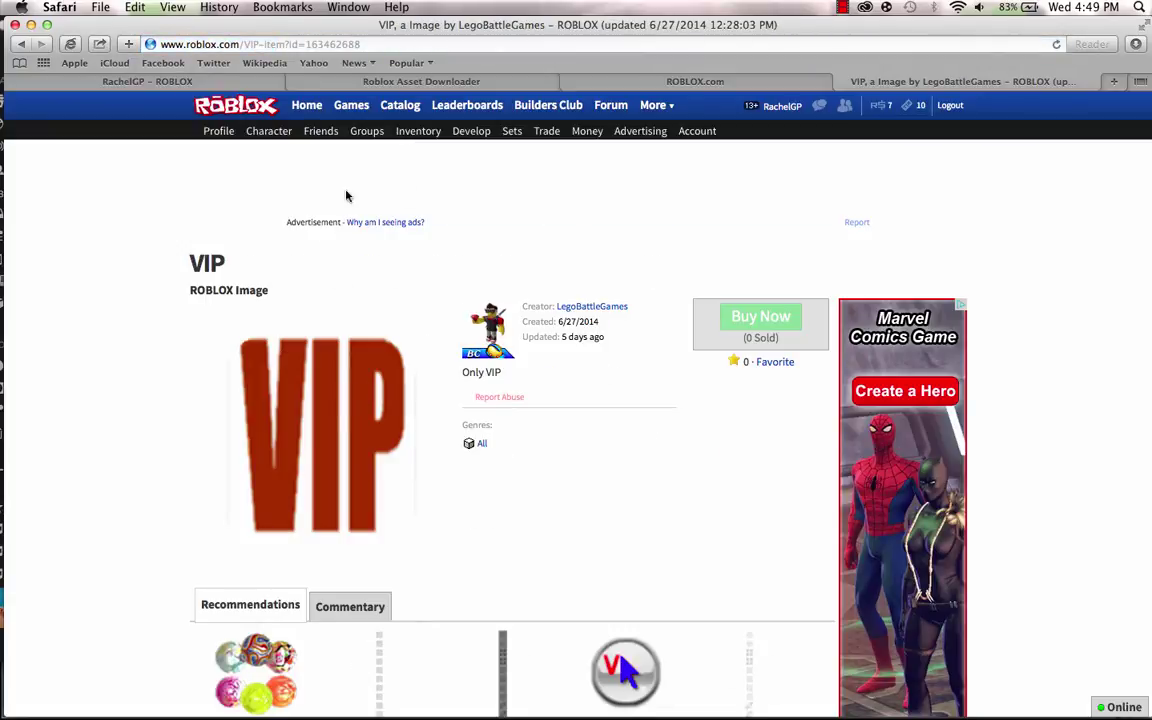
Back on the item page, change the URL's id to 163462687 and load it.
{"action": "left_click", "coordinate": [20, 44]}
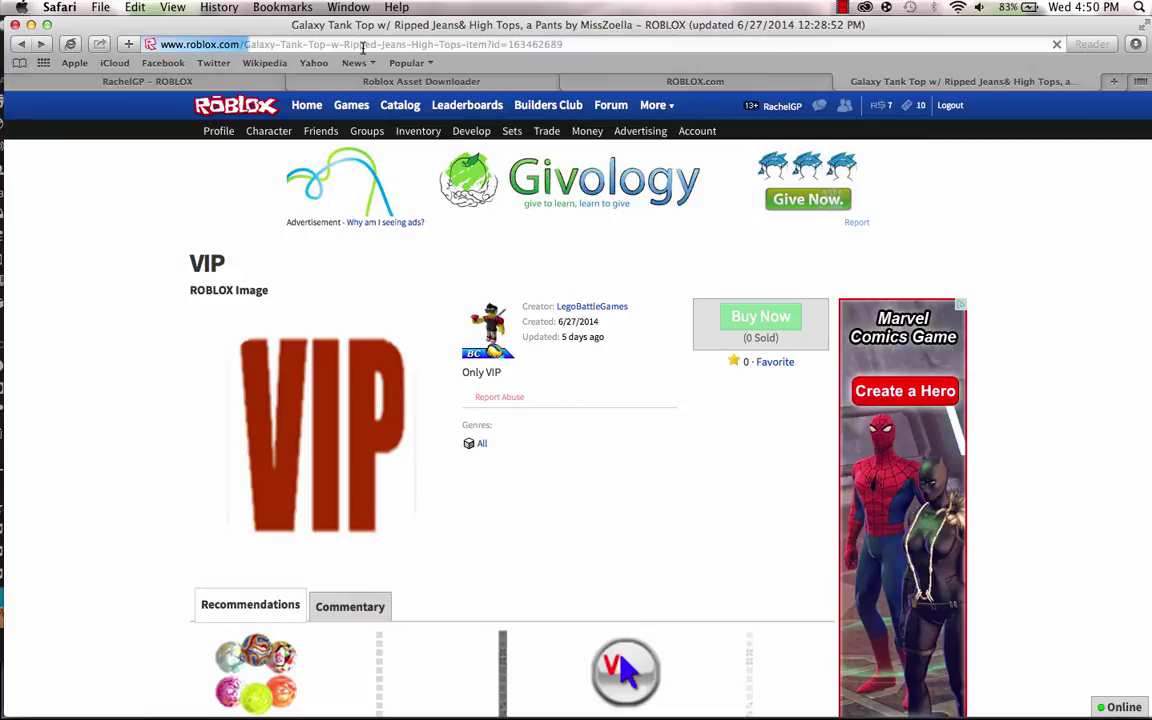
{"action": "left_click", "coordinate": [565, 44]}
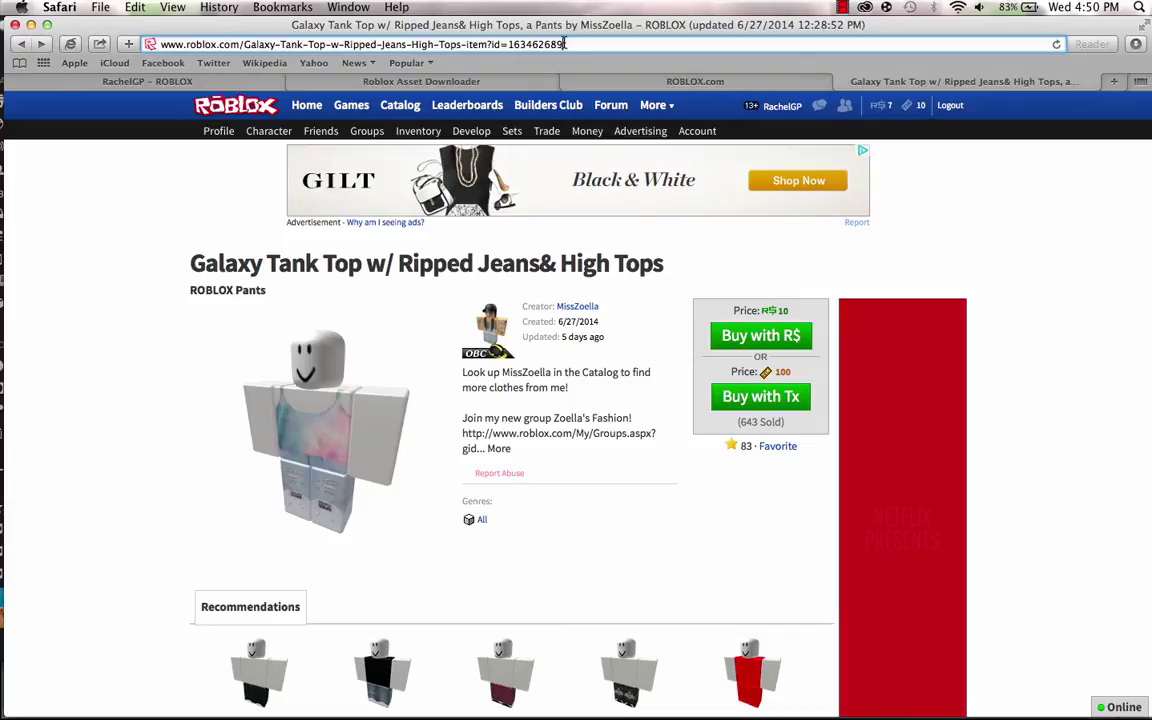
{"action": "key", "text": "BackSpace"}
{"action": "type", "text": "7"}
{"action": "key", "text": "Return"}
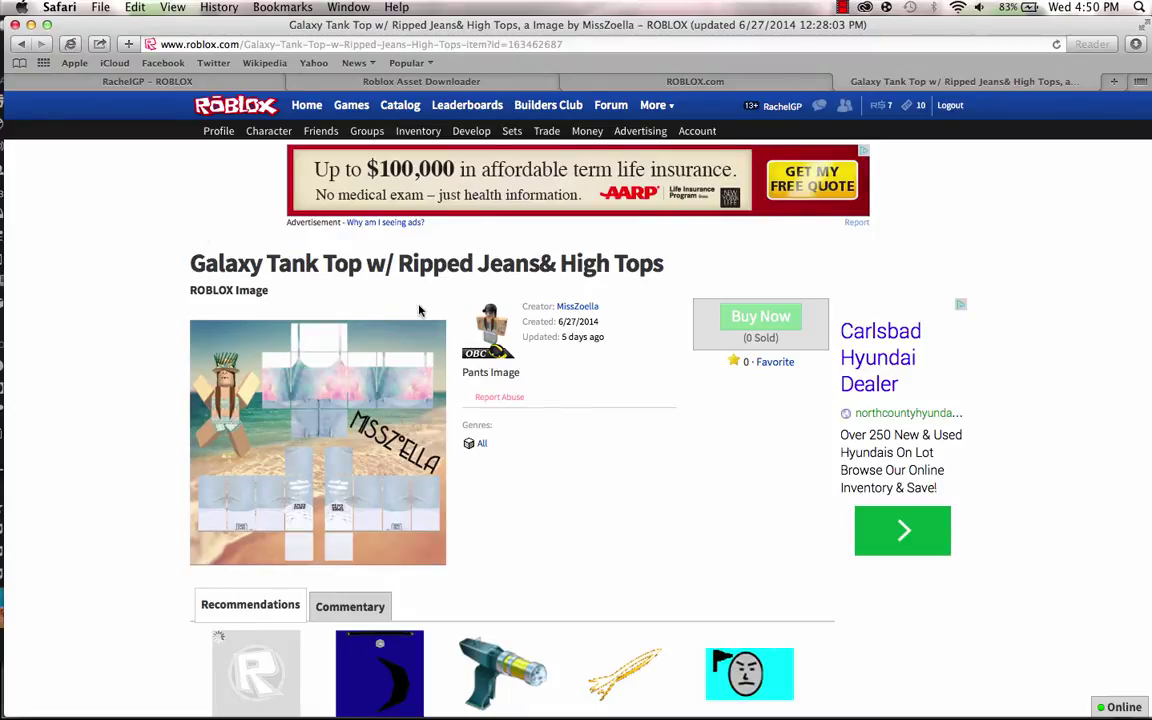
Select the item id 163462687 at the end of the template page's address.
{"action": "left_click", "coordinate": [581, 45]}
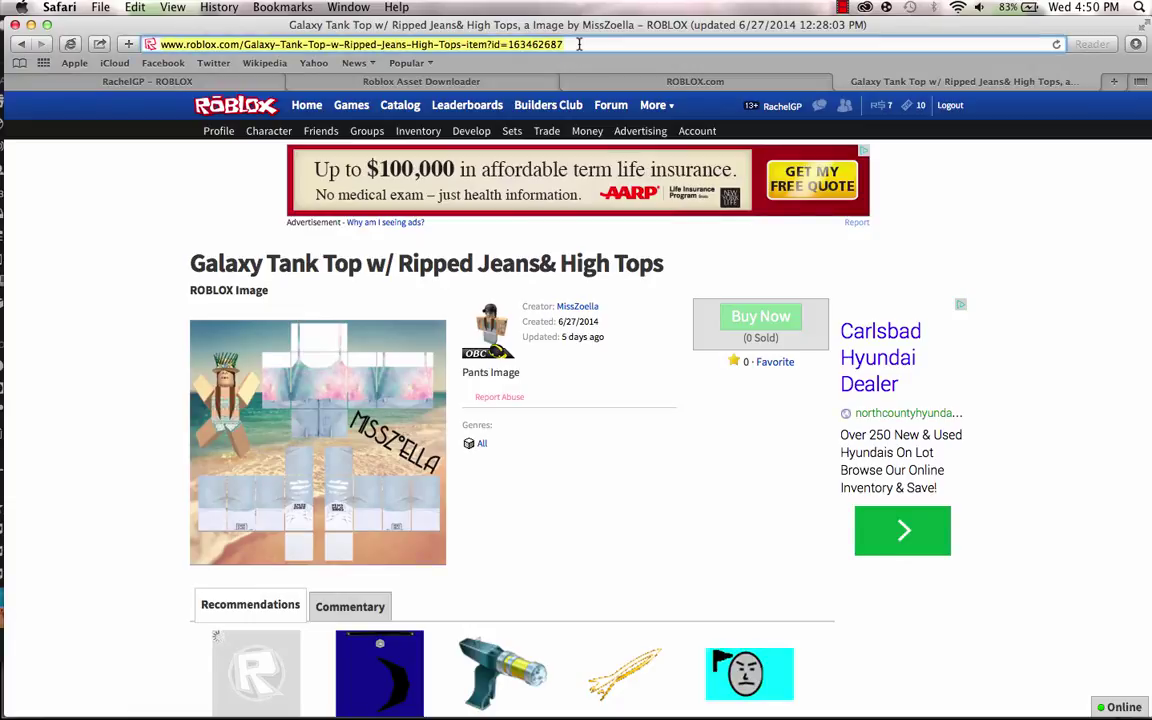
{"action": "left_click", "coordinate": [581, 45]}
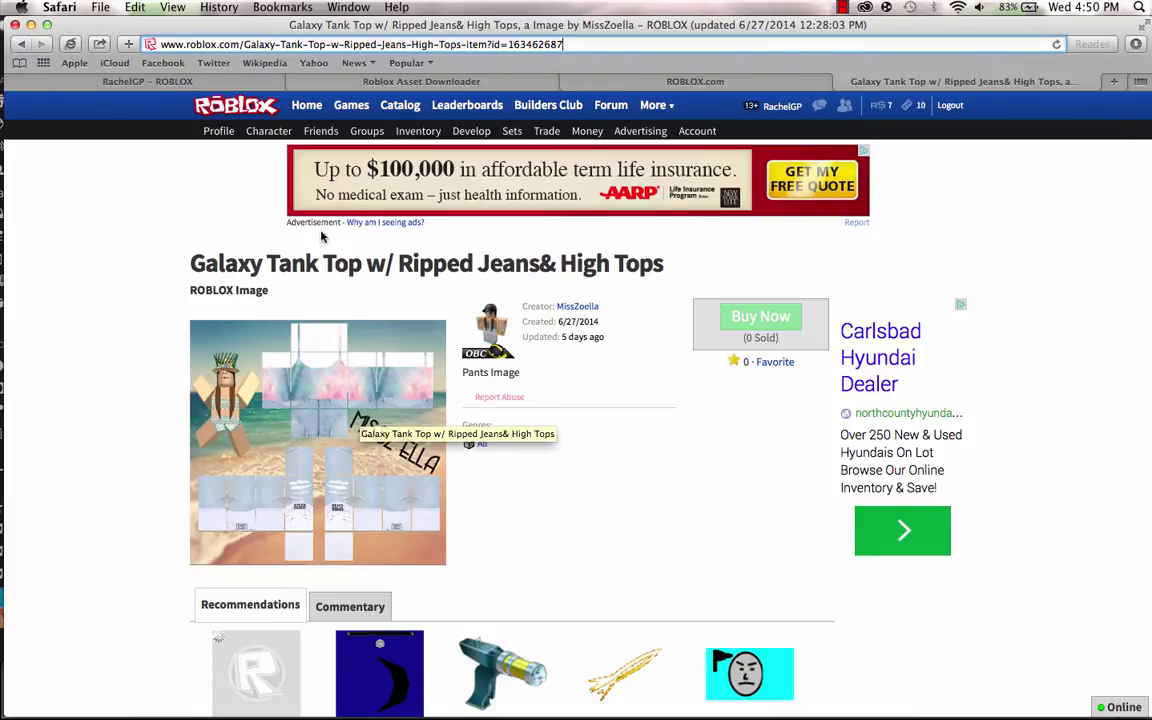
{"action": "right_click", "coordinate": [340, 420]}
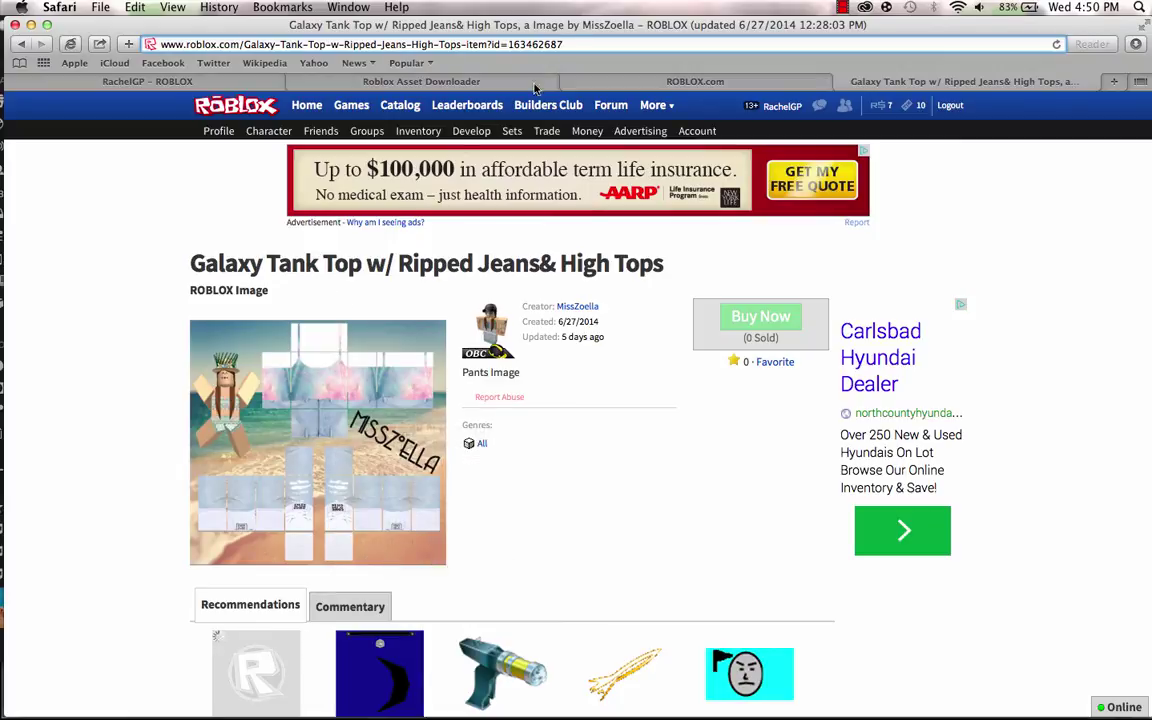
{"action": "double_click", "coordinate": [520, 44]}
{"action": "key", "text": "super+c"}
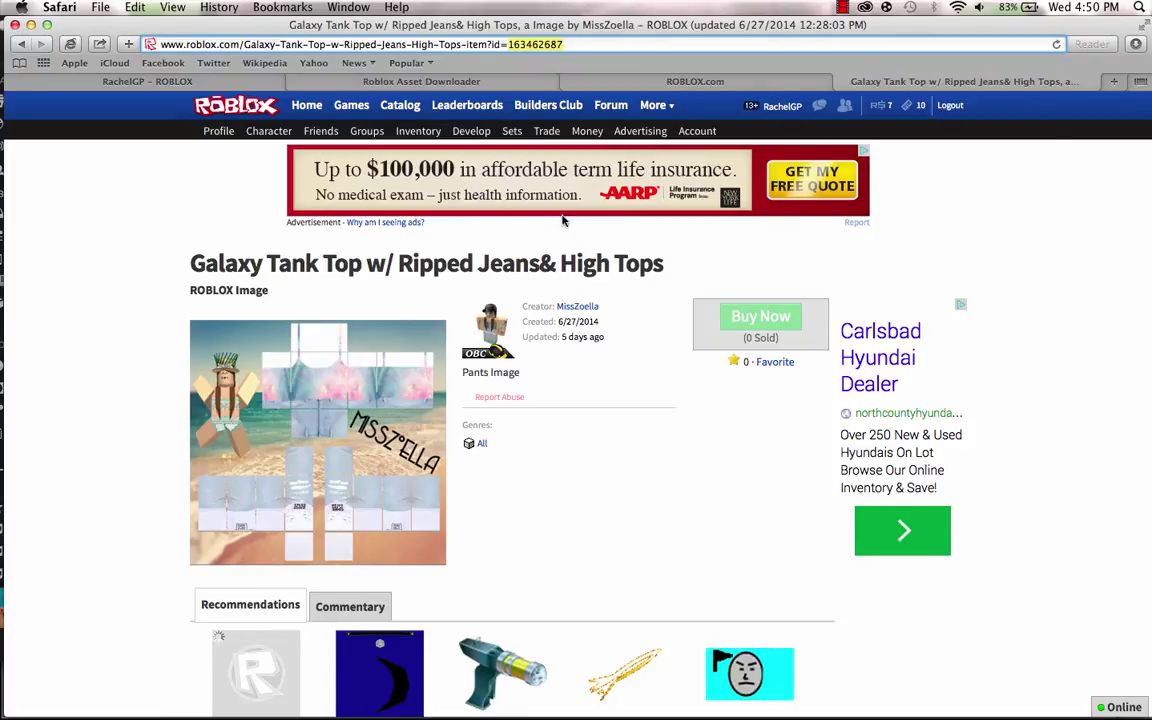
Append '/163462687' to the Roblox Asset Downloader address and load the 585×559 template image.
{"action": "left_click", "coordinate": [758, 78]}
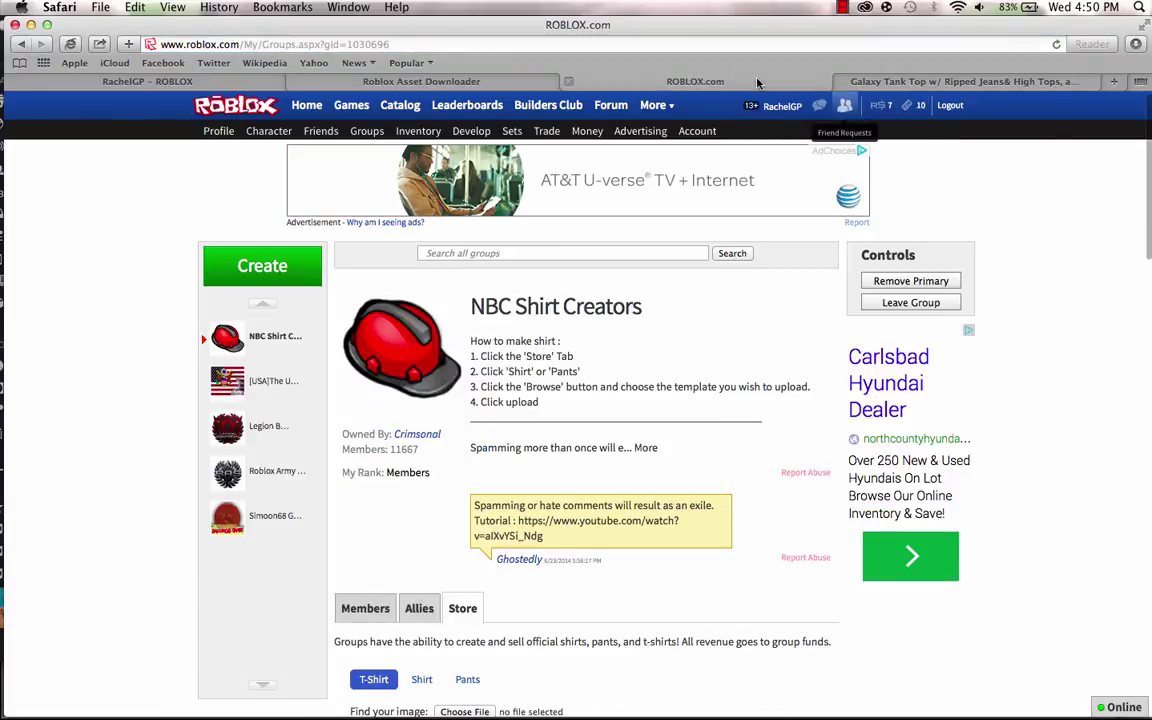
{"action": "left_click", "coordinate": [483, 84]}
{"action": "left_click", "coordinate": [344, 45]}
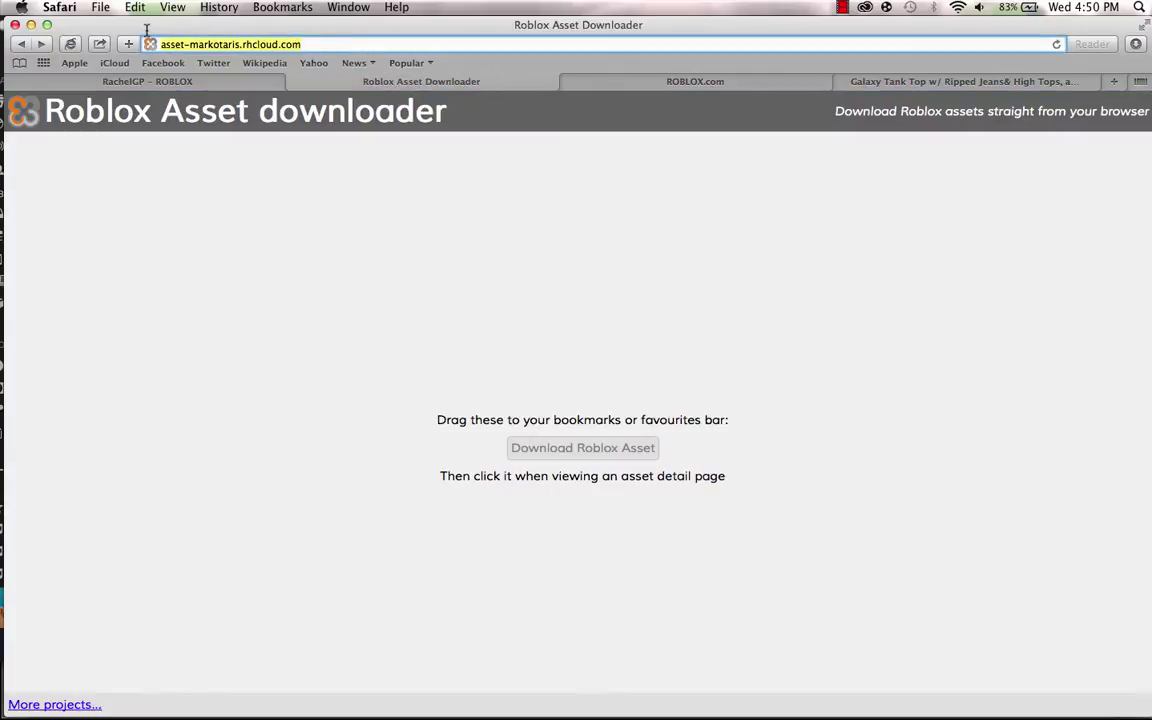
{"action": "left_click_drag", "start_coordinate": [133, 30], "coordinate": [337, 62]}
{"action": "left_click", "coordinate": [320, 44]}
{"action": "triple_click", "coordinate": [320, 44]}
{"action": "left_click", "coordinate": [320, 44]}
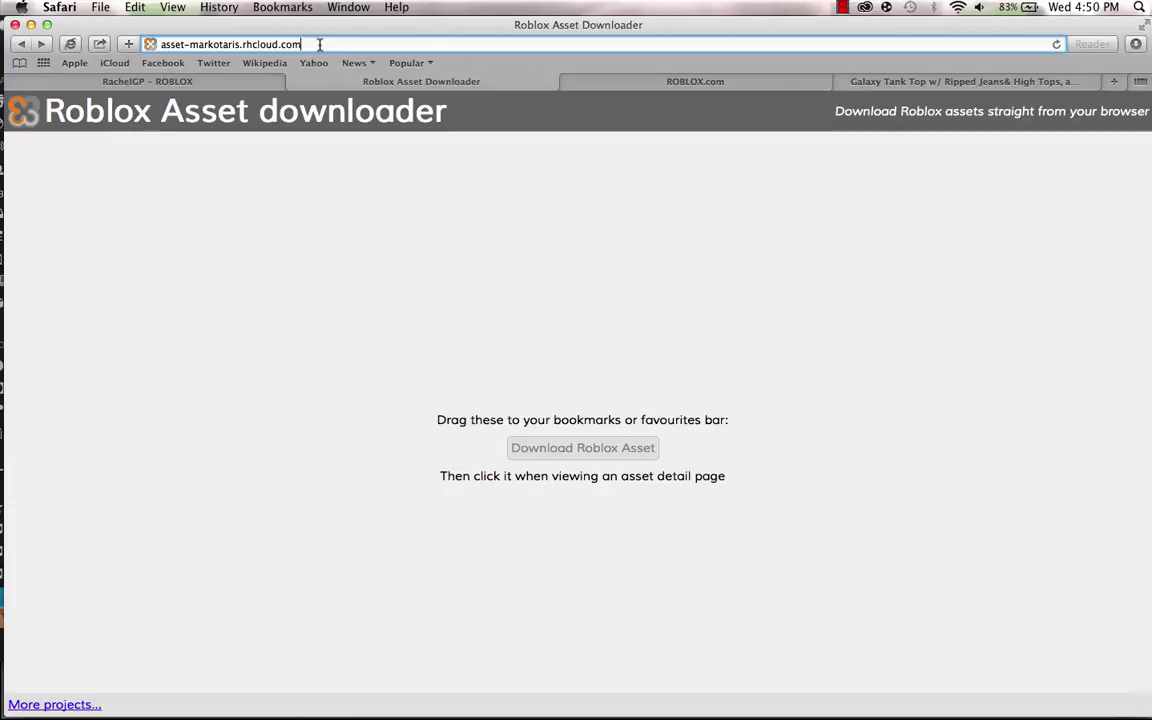
{"action": "type", "text": "/"}
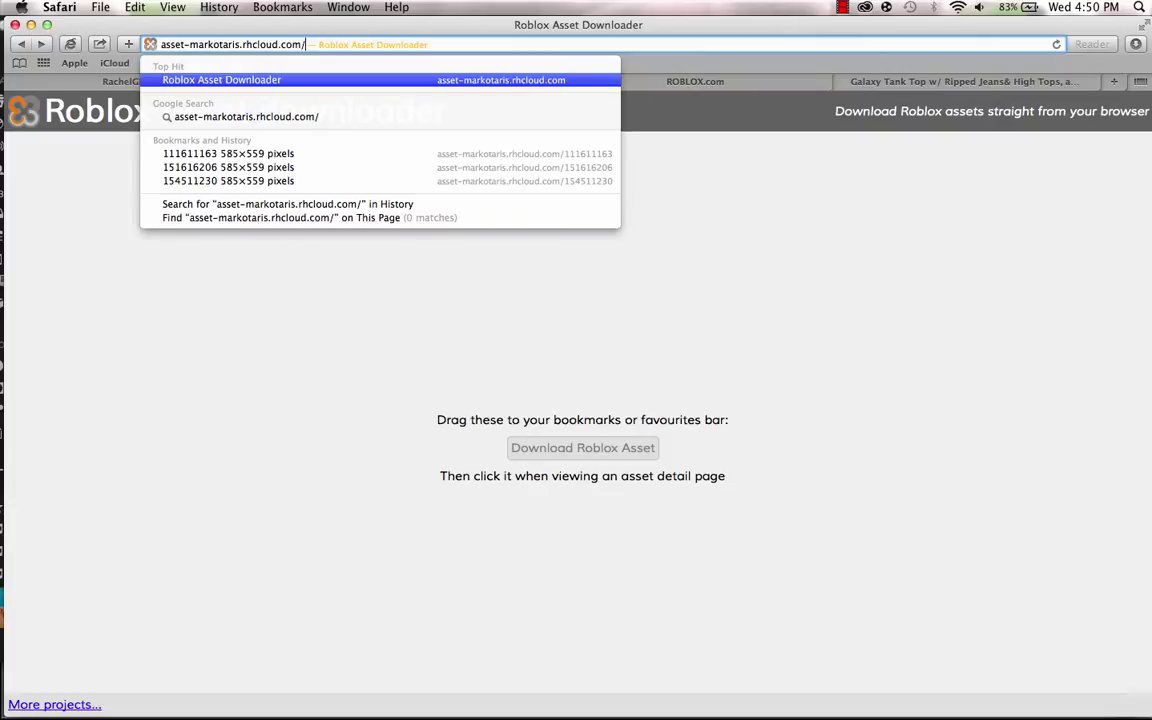
{"action": "key", "text": "super+v"}
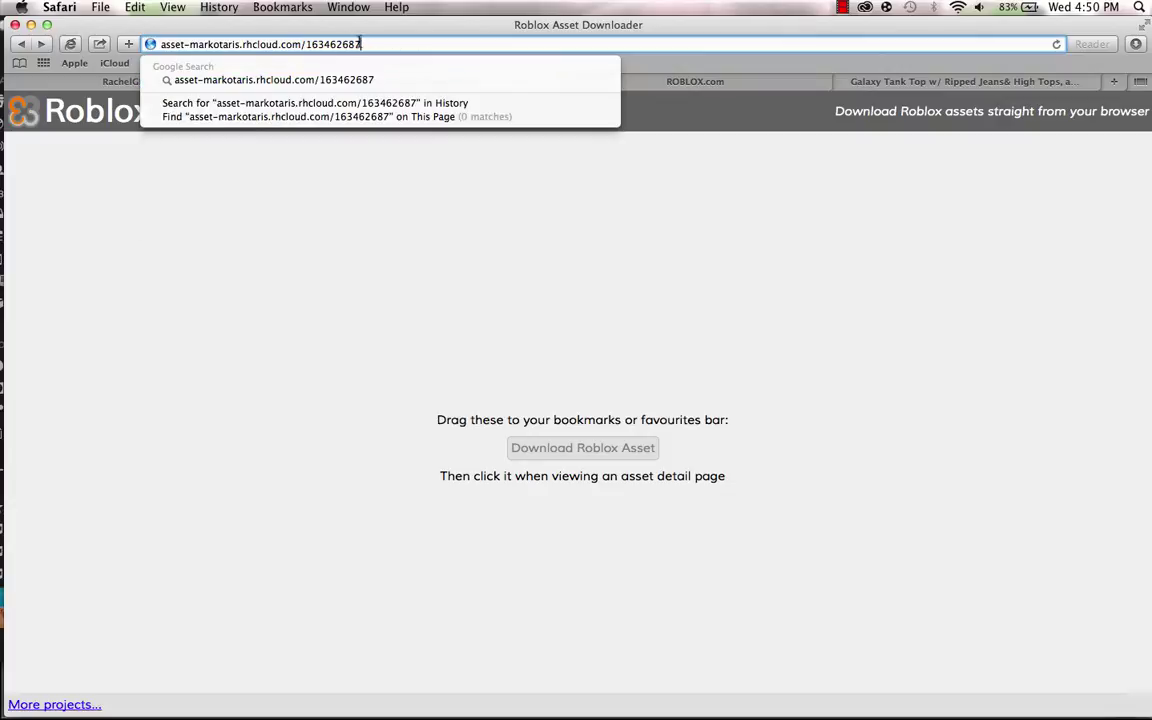
{"action": "left_click_drag", "start_coordinate": [360, 44], "coordinate": [300, 44]}
{"action": "left_click", "coordinate": [396, 41]}
{"action": "key", "text": "Return"}
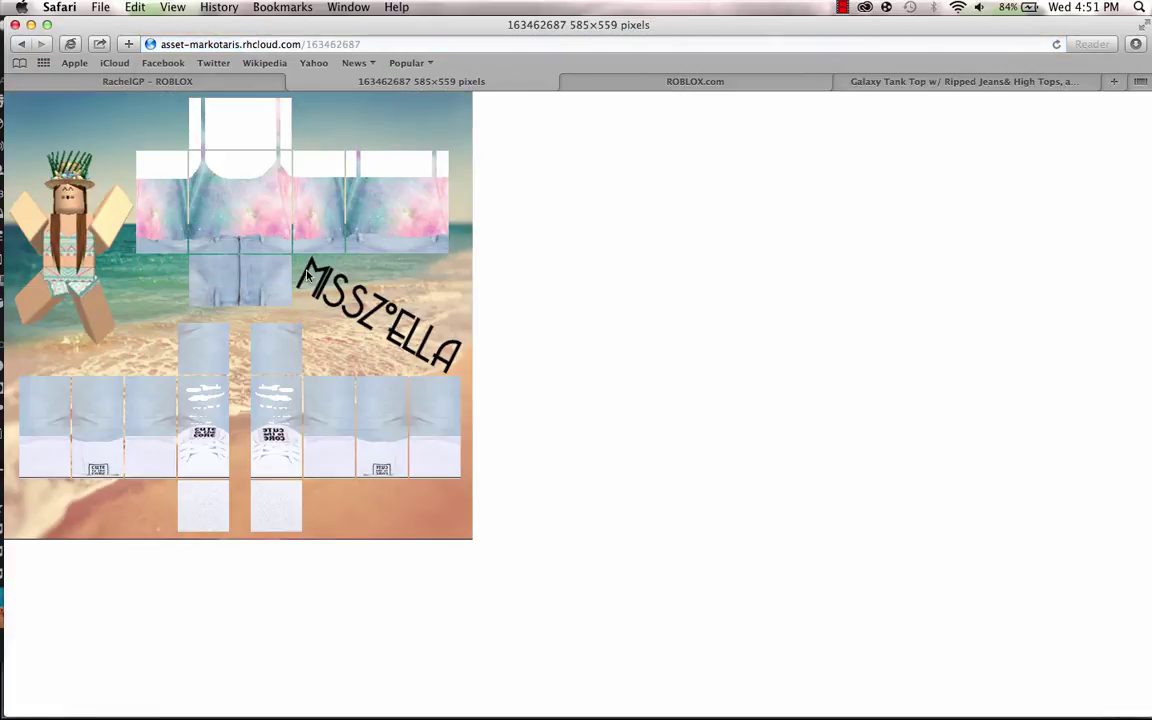
Save the downloaded template image into Pictures under the name 'Galaxy Tank Top.png'.
{"action": "right_click", "coordinate": [310, 253]}
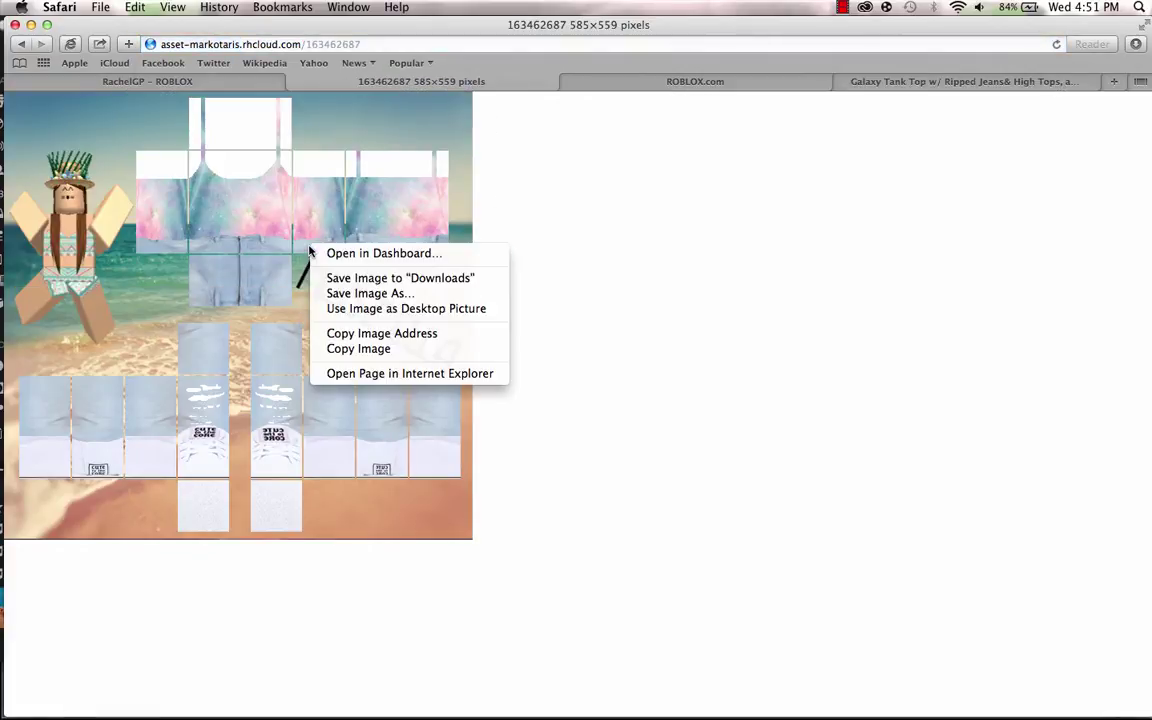
{"action": "left_click", "coordinate": [372, 293]}
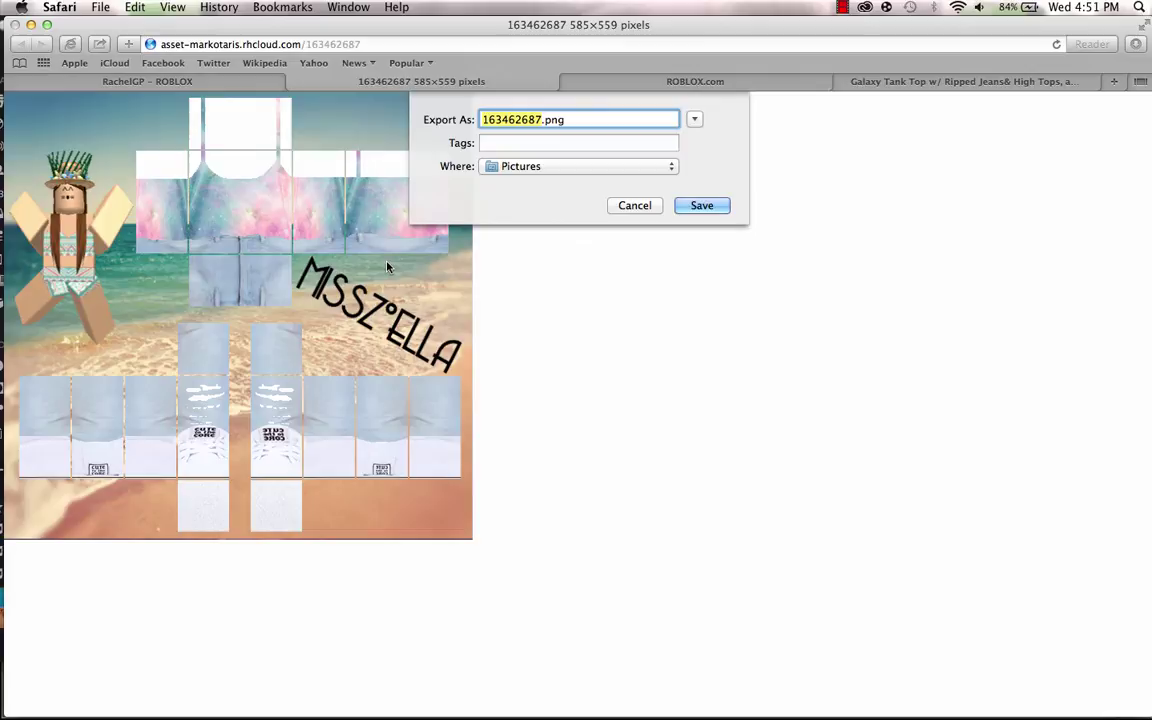
{"action": "type", "text": "Glaza"}
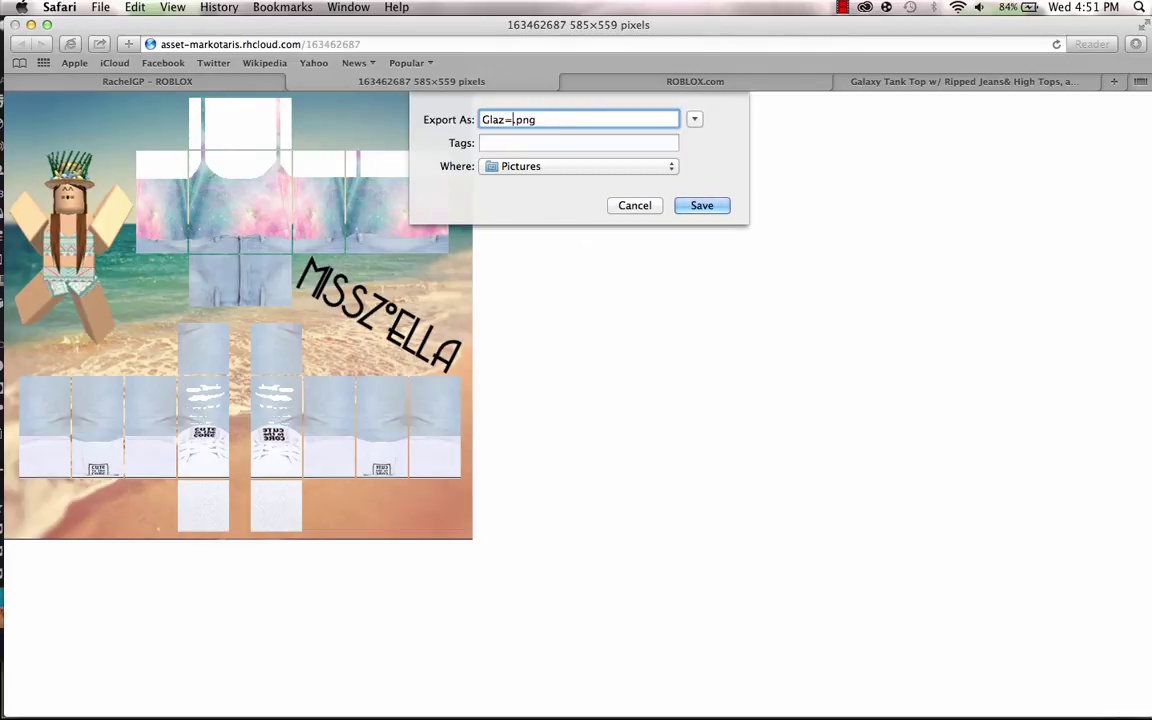
{"action": "key", "text": "BackSpace"}
{"action": "key", "text": "BackSpace"}
{"action": "type", "text": "xa"}
{"action": "key", "text": "BackSpace"}
{"action": "key", "text": "BackSpace"}
{"action": "key", "text": "BackSpace"}
{"action": "type", "text": "alaxy Tank Top"}
{"action": "key", "text": "BackSpace"}
{"action": "key", "text": "Return"}
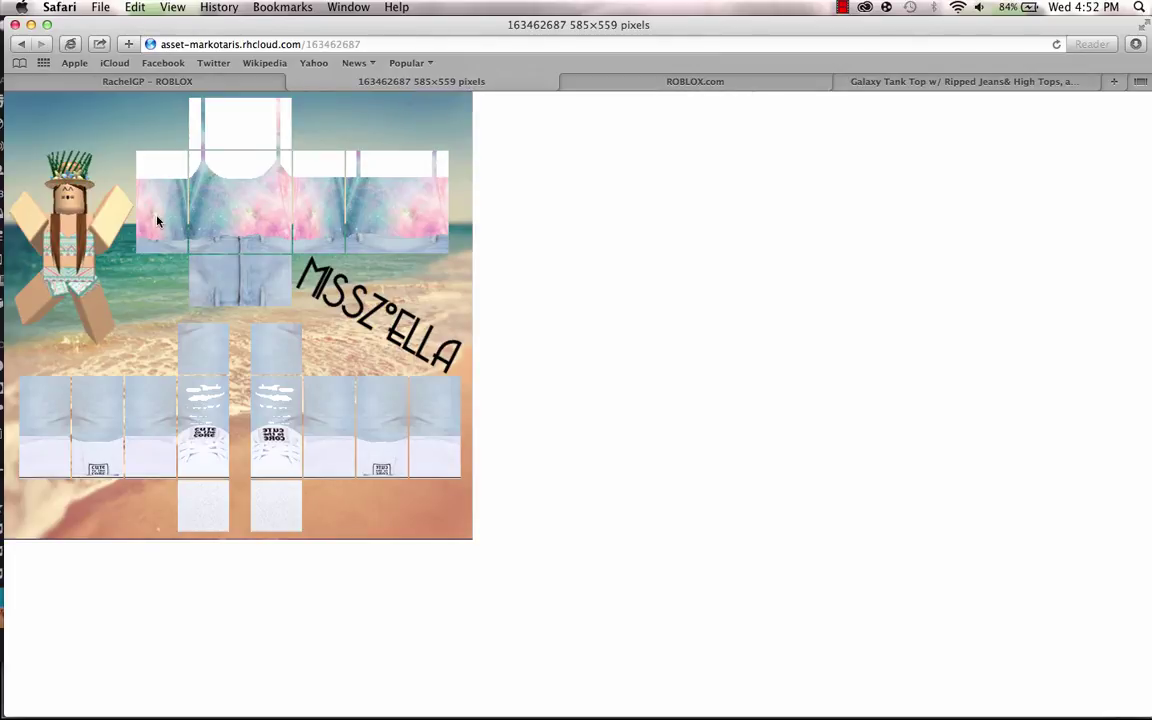
On the NBC Shirt Creators group Store, set the upload type to Pants.
{"action": "left_click", "coordinate": [197, 82]}
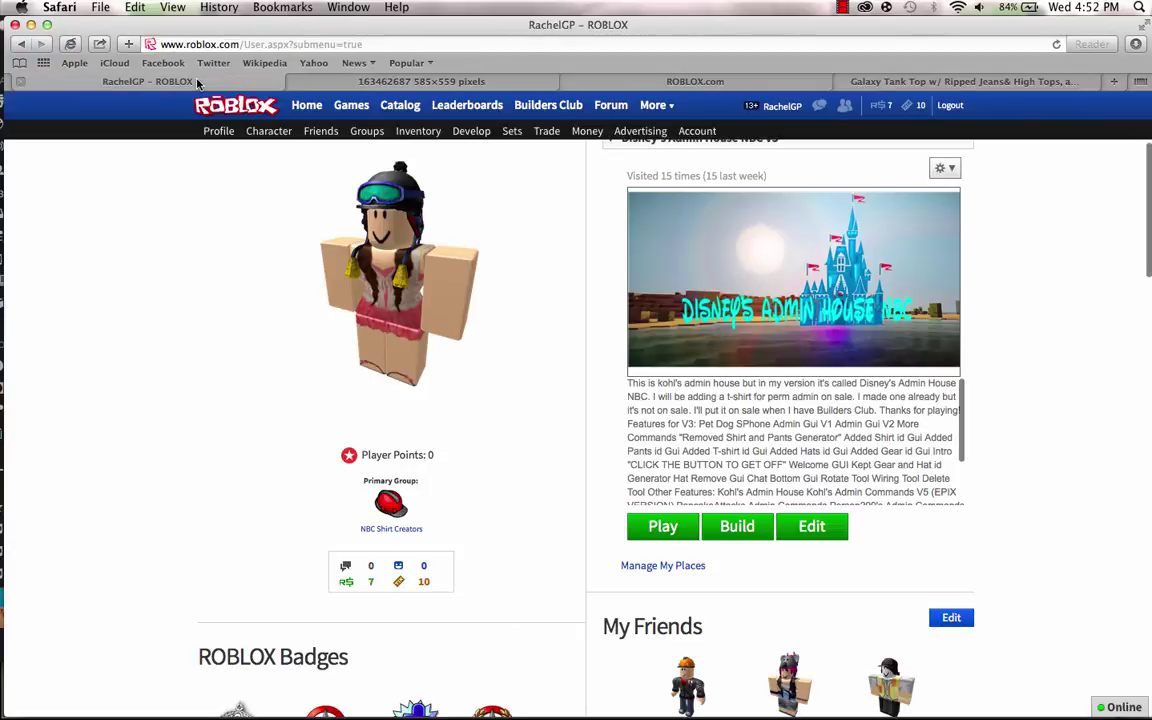
{"action": "left_click", "coordinate": [576, 80]}
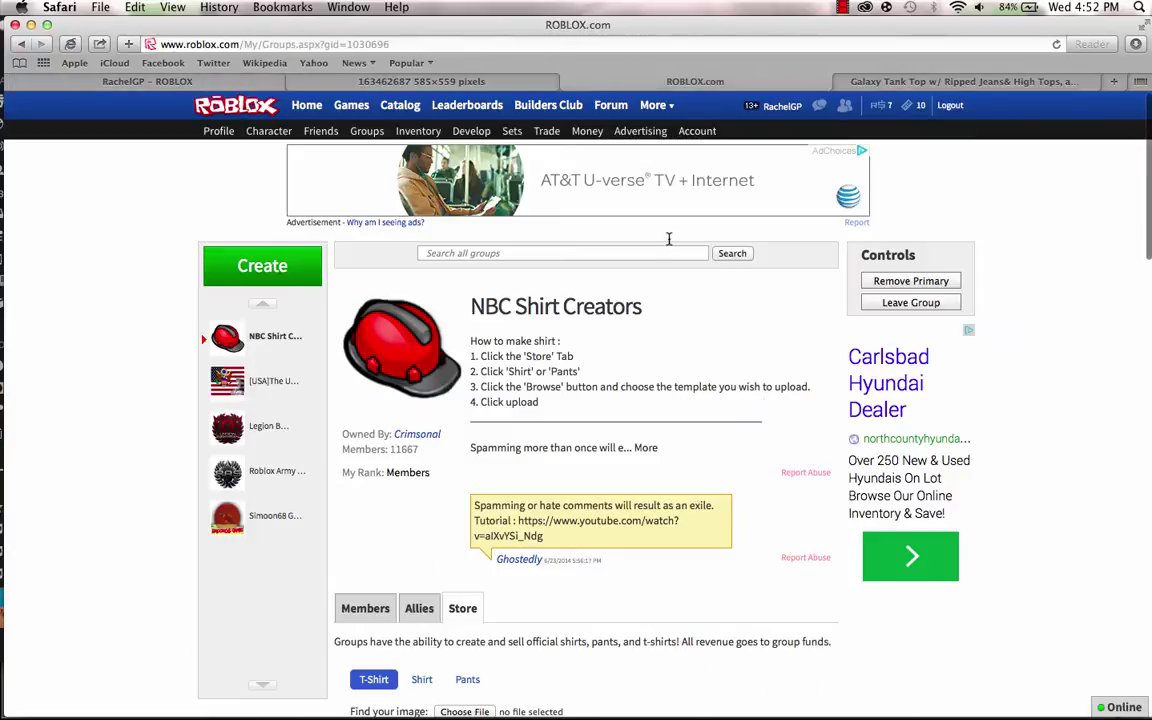
{"action": "scroll", "coordinate": [580, 340], "scroll_direction": "down", "scroll_amount": 5}
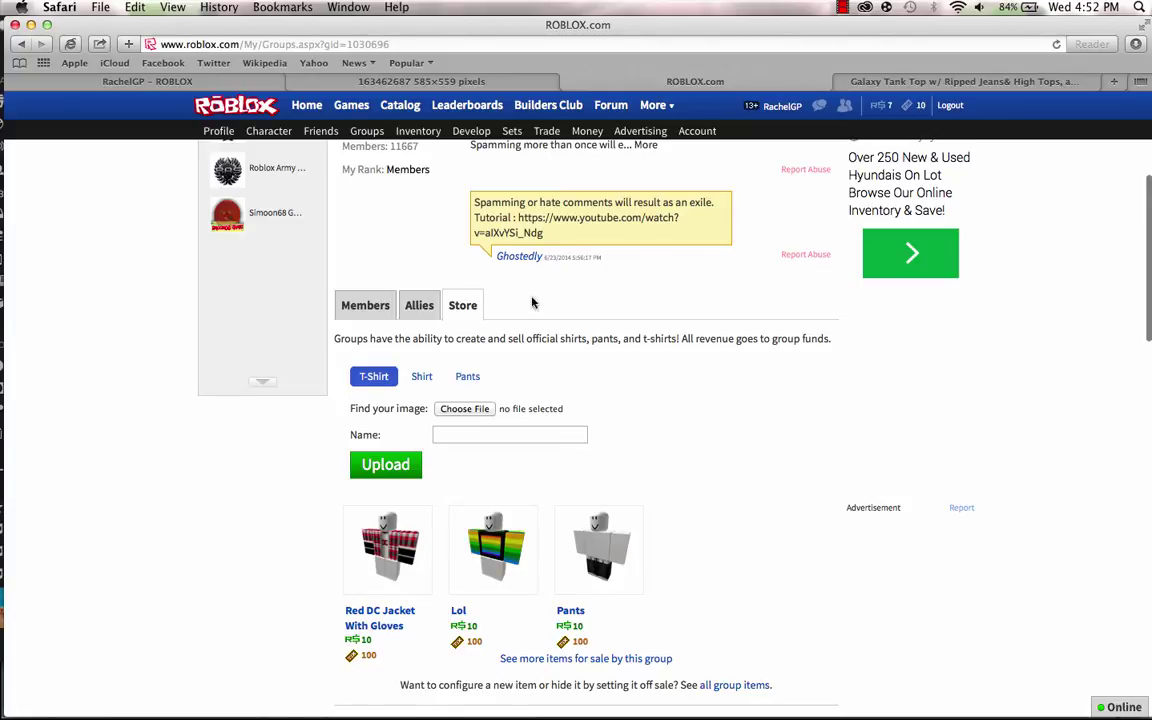
{"action": "left_click", "coordinate": [467, 378]}
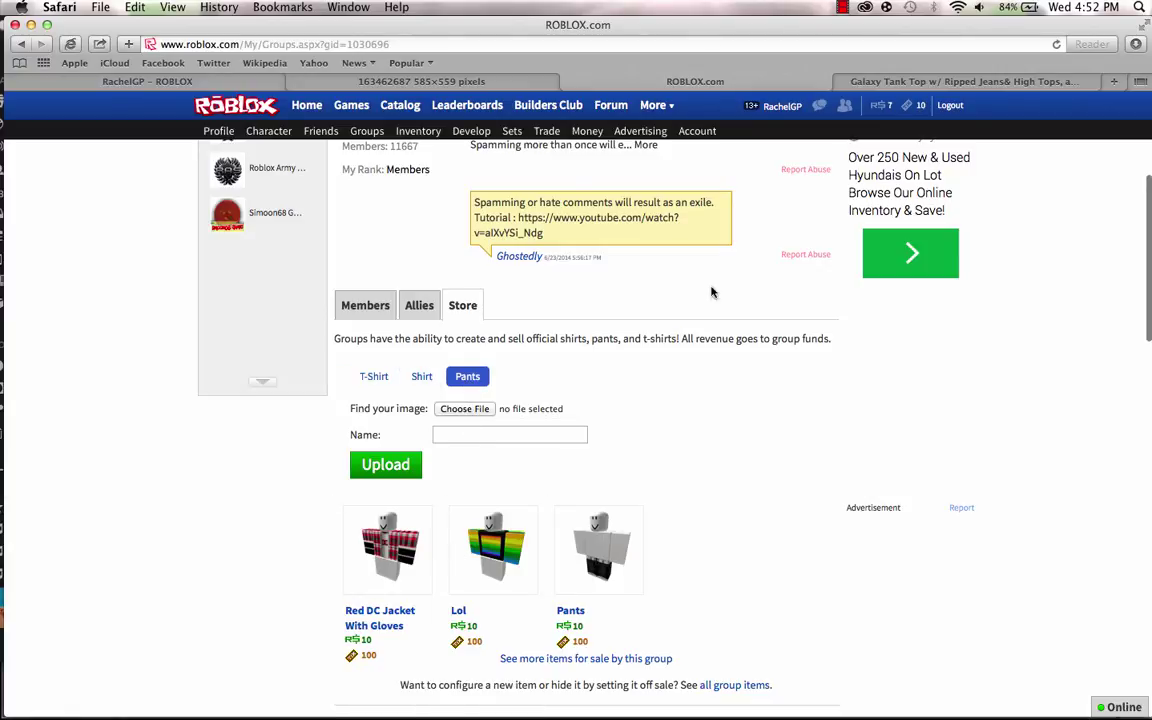
Choose Galaxy Tank Top.png from Pictures and upload it as the group's pants.
{"action": "left_click", "coordinate": [455, 409]}
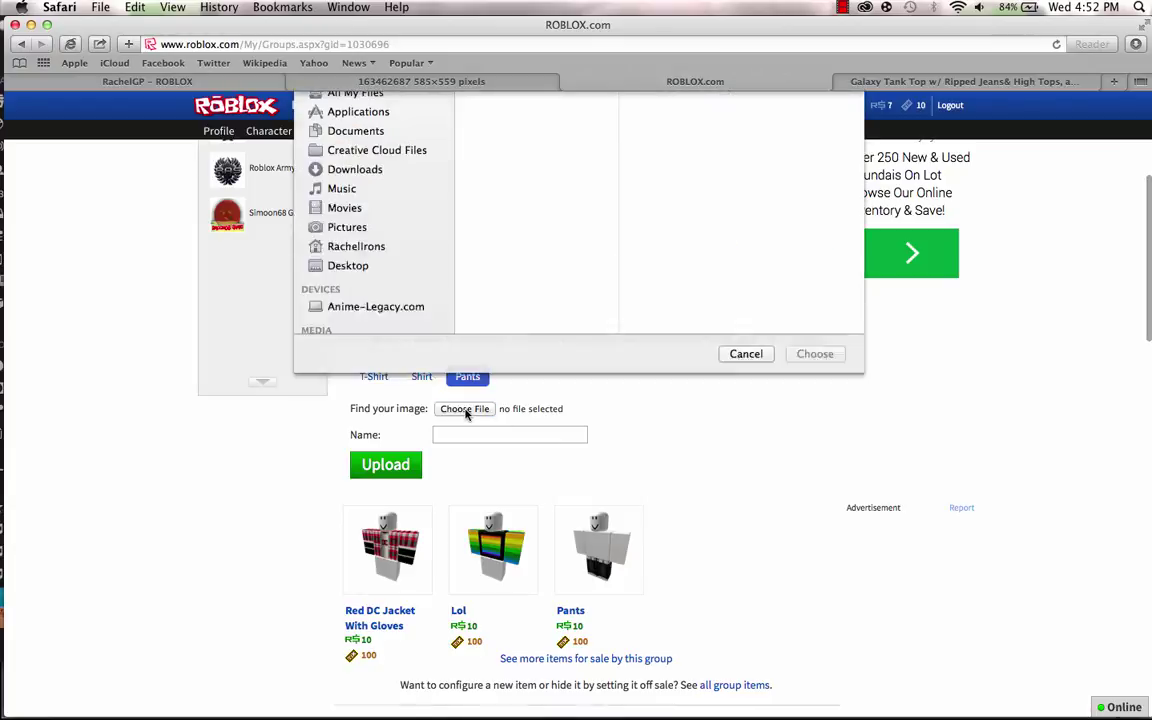
{"action": "scroll", "coordinate": [518, 262], "scroll_direction": "down", "scroll_amount": 10}
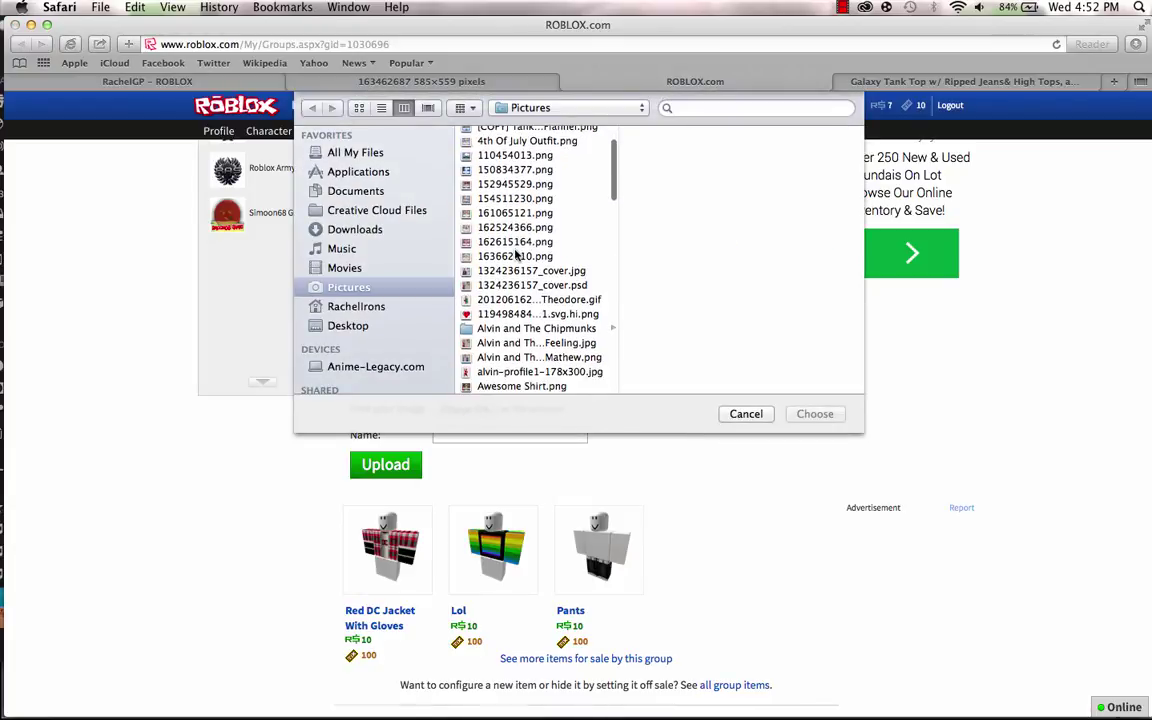
{"action": "scroll", "coordinate": [516, 256], "scroll_direction": "down", "scroll_amount": 3}
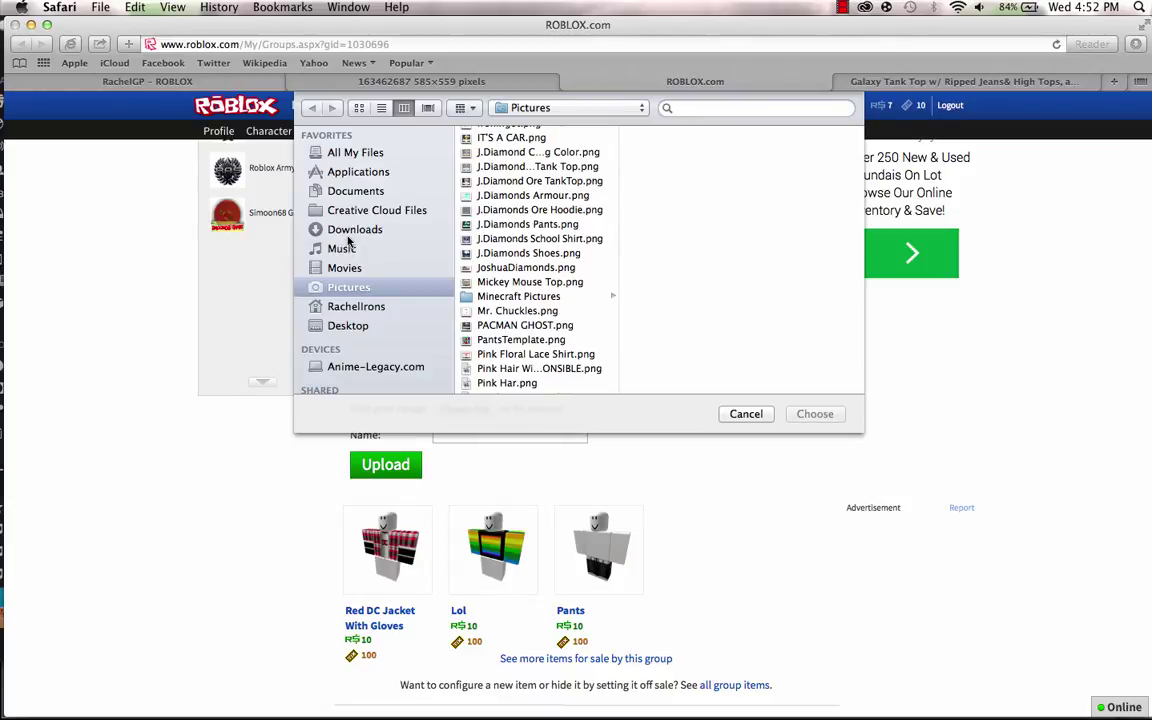
{"action": "scroll", "coordinate": [475, 231], "scroll_direction": "down", "scroll_amount": 10}
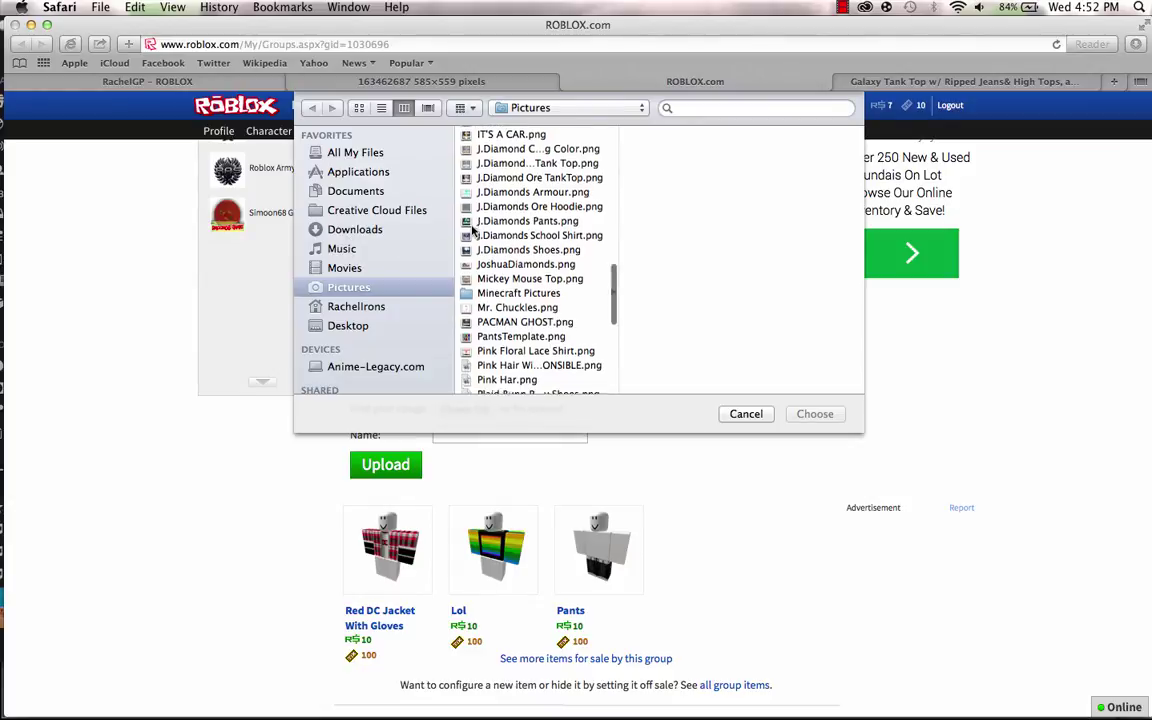
{"action": "scroll", "coordinate": [475, 231], "scroll_direction": "up", "scroll_amount": 10}
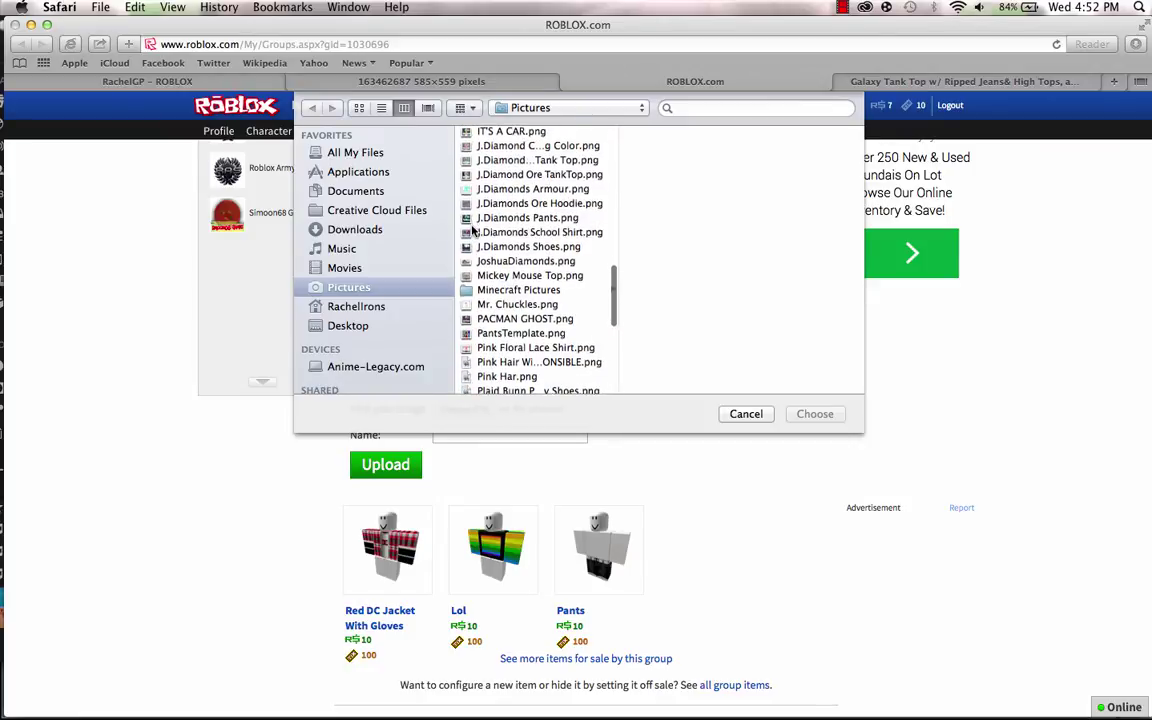
{"action": "scroll", "coordinate": [475, 231], "scroll_direction": "down", "scroll_amount": 10}
{"action": "scroll", "coordinate": [475, 231], "scroll_direction": "up", "scroll_amount": 20}
{"action": "scroll", "coordinate": [475, 231], "scroll_direction": "up", "scroll_amount": 2}
{"action": "scroll", "coordinate": [475, 231], "scroll_direction": "down", "scroll_amount": 20}
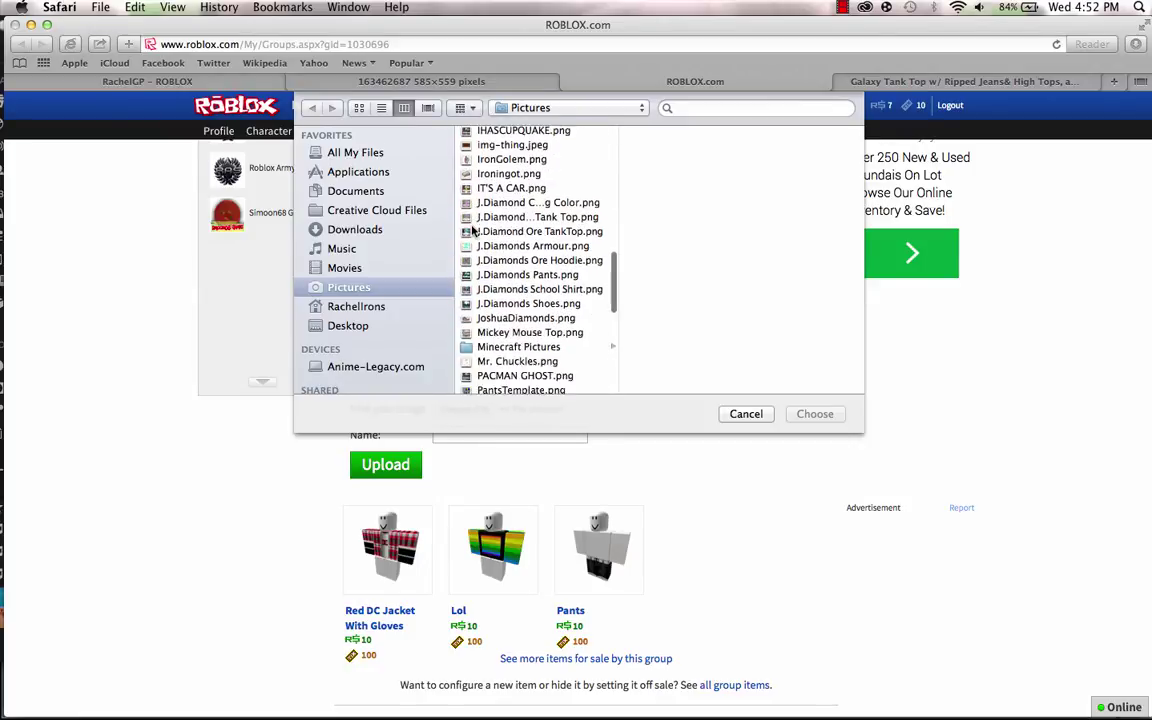
{"action": "scroll", "coordinate": [475, 231], "scroll_direction": "up", "scroll_amount": 5}
{"action": "scroll", "coordinate": [475, 231], "scroll_direction": "up", "scroll_amount": 15}
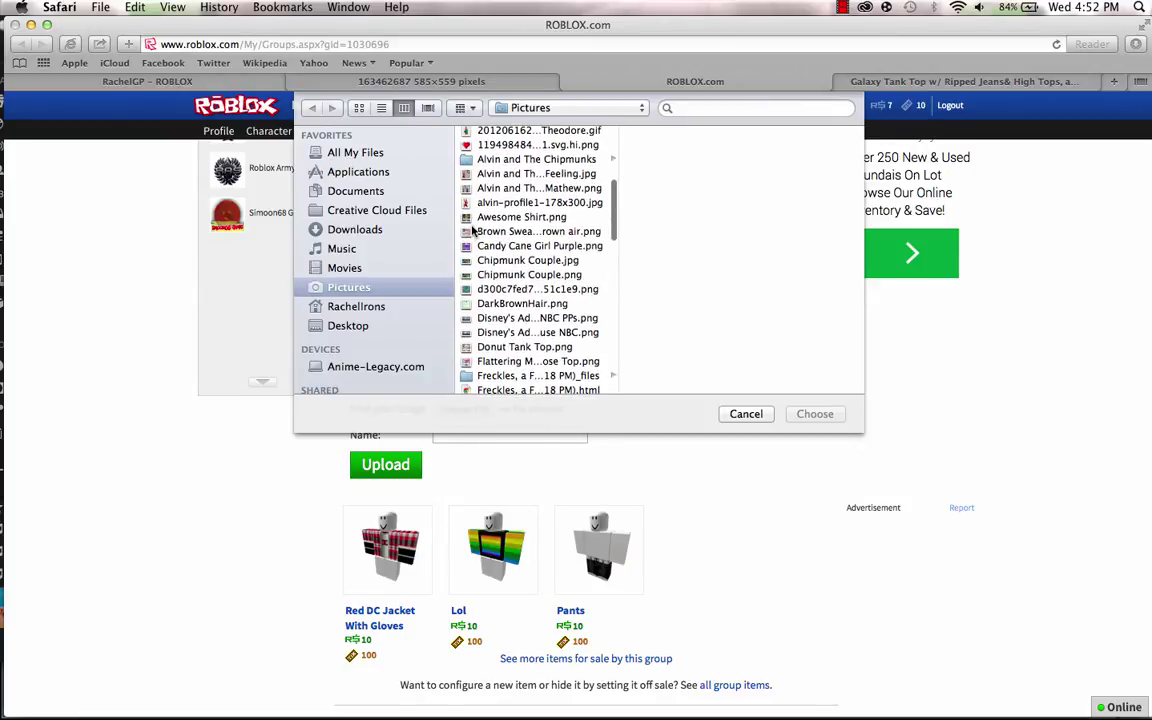
{"action": "scroll", "coordinate": [475, 231], "scroll_direction": "down", "scroll_amount": 1}
{"action": "scroll", "coordinate": [475, 231], "scroll_direction": "down", "scroll_amount": 5}
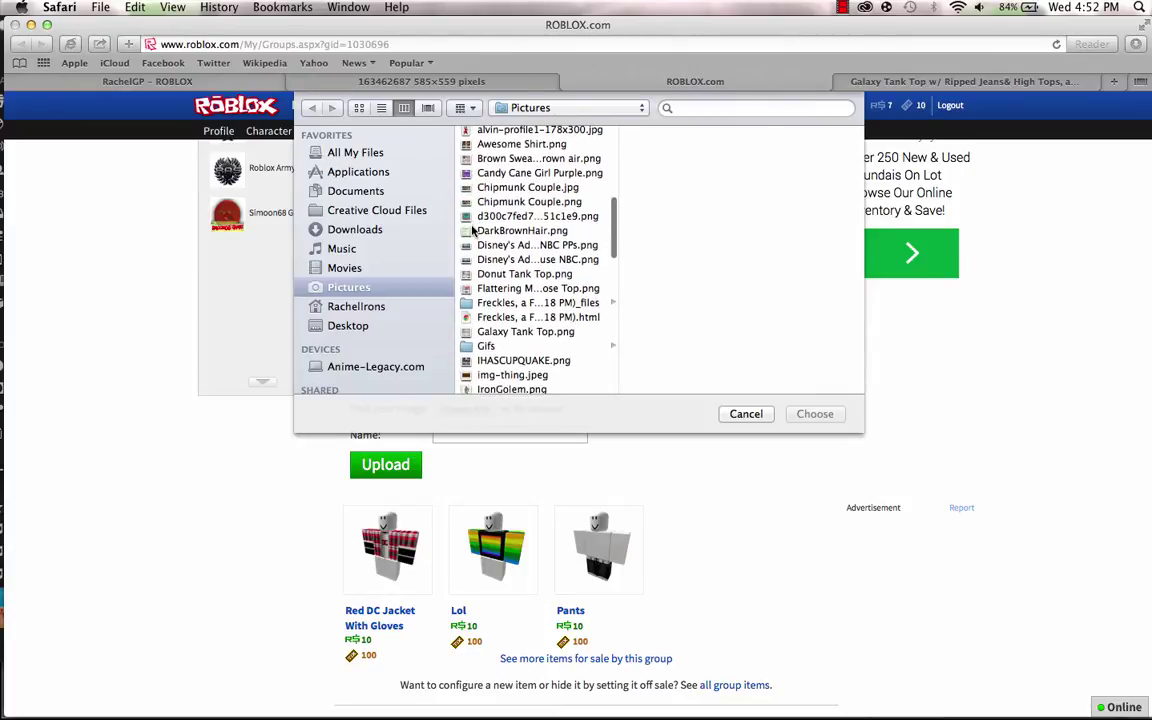
{"action": "left_click", "coordinate": [526, 327]}
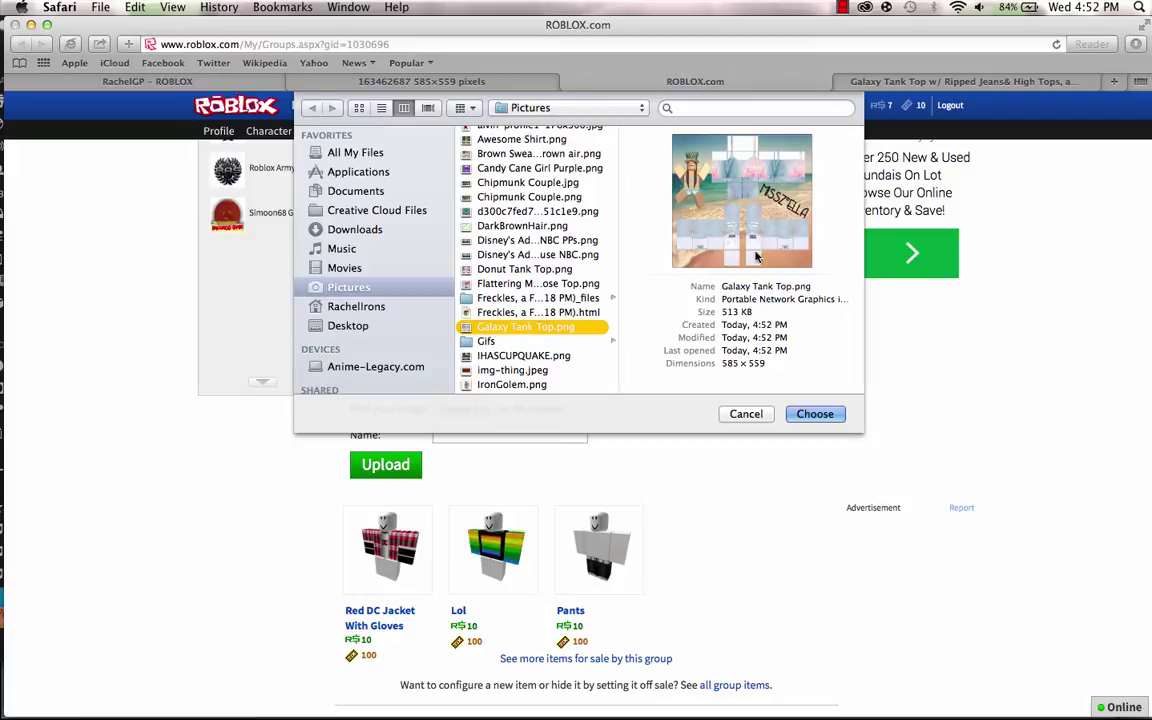
{"action": "left_click", "coordinate": [820, 422]}
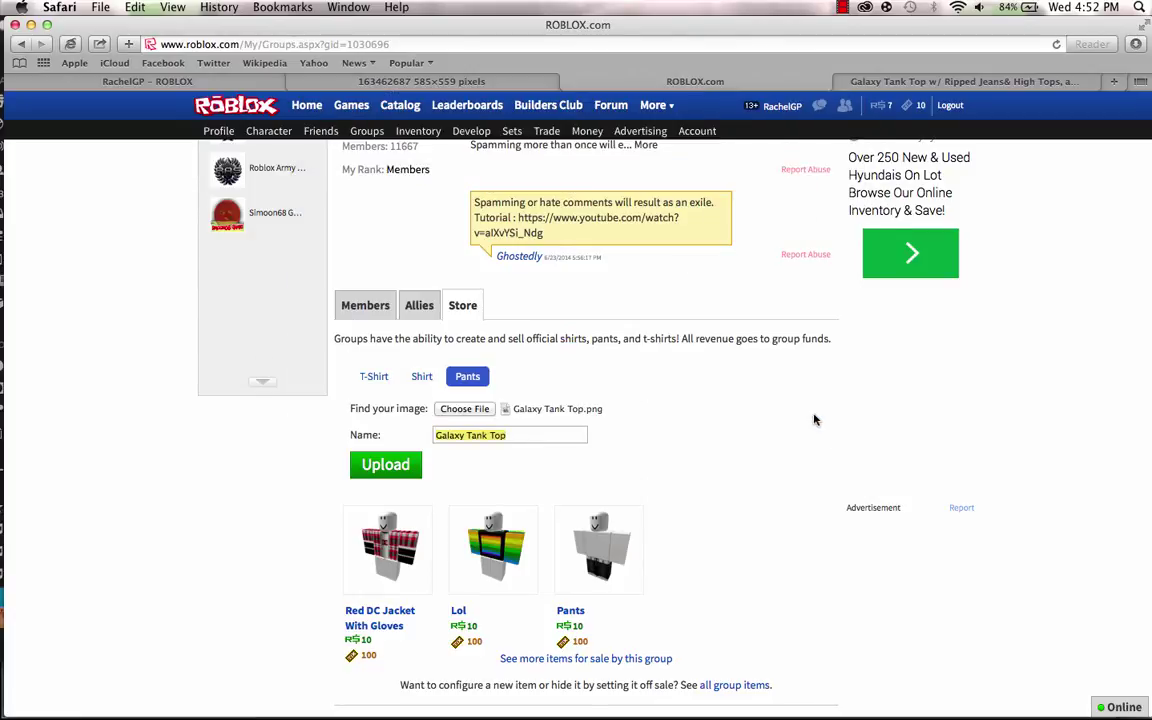
{"action": "left_click", "coordinate": [386, 468]}
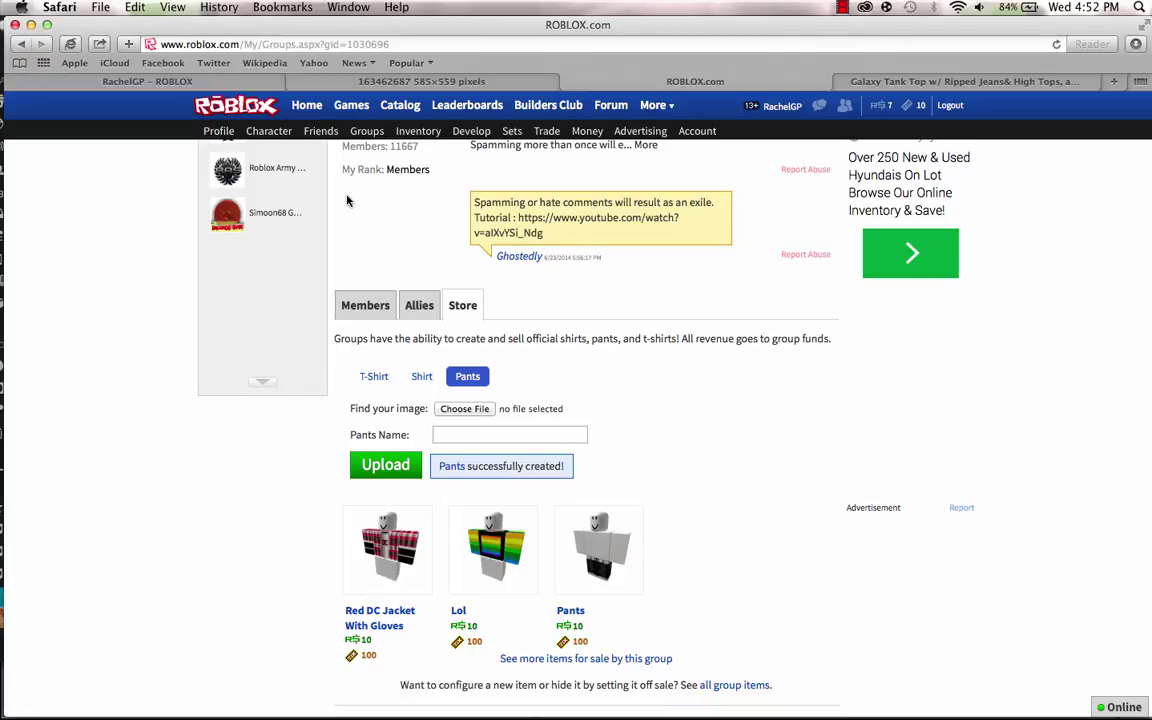
Check the group Store tab for the newly uploaded Galaxy Tank Top pants.
{"action": "left_click", "coordinate": [214, 81]}
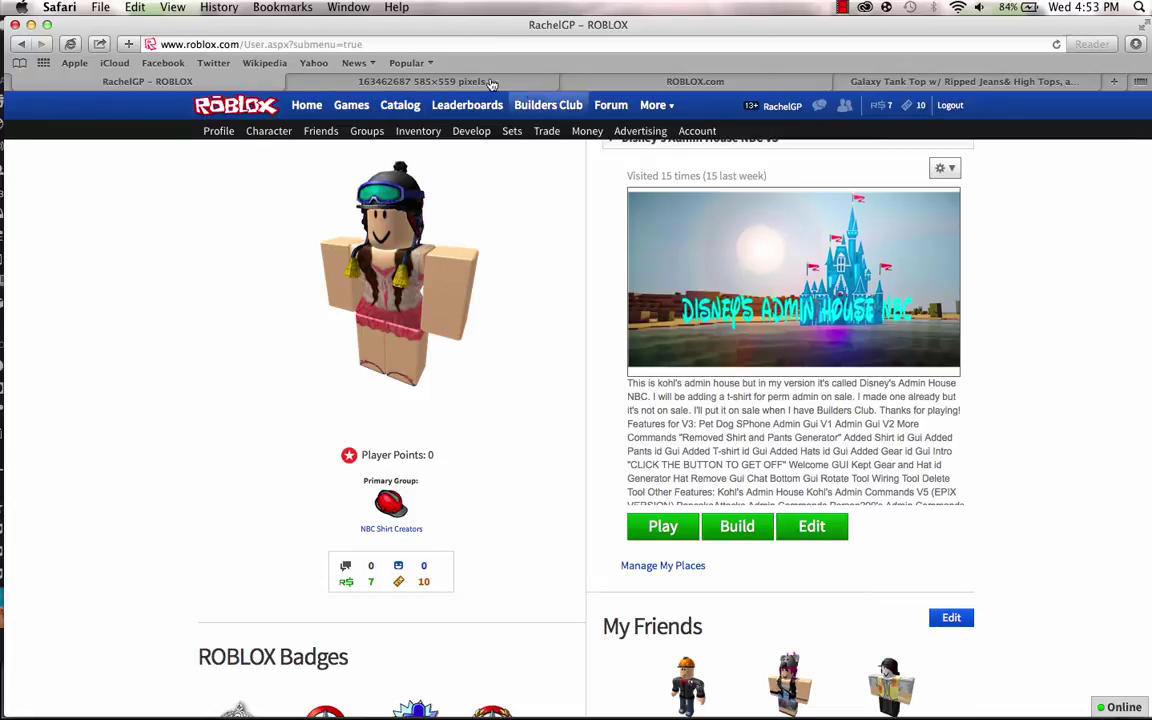
{"action": "left_click", "coordinate": [594, 84]}
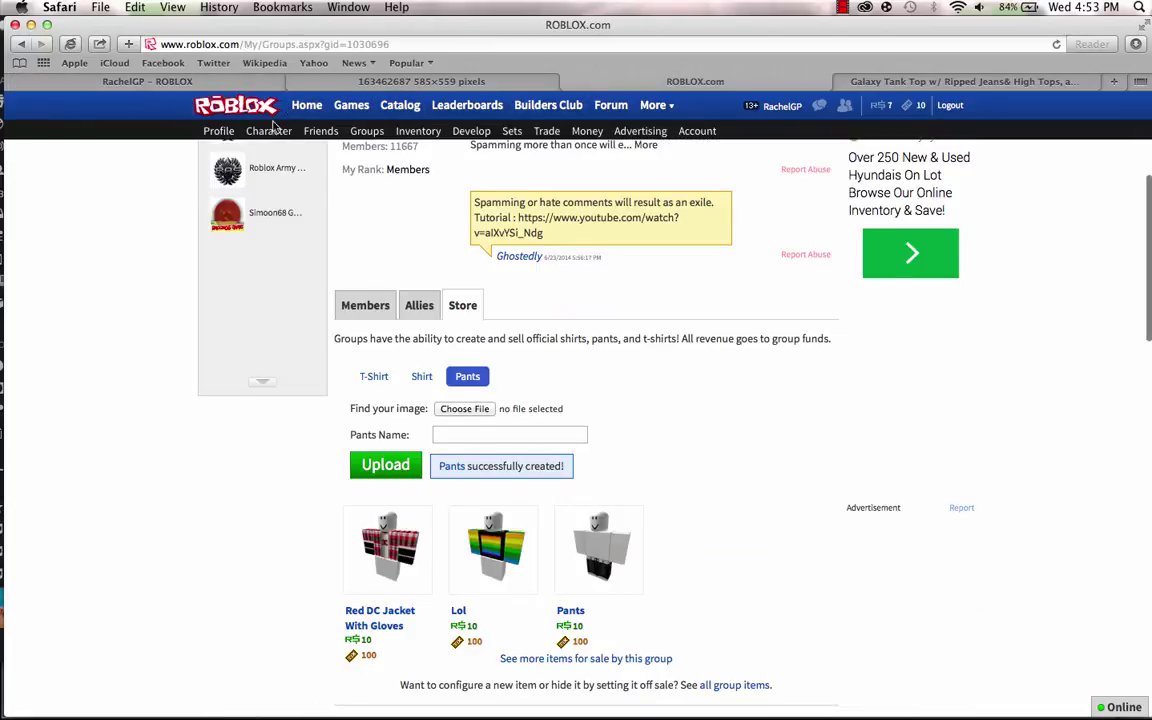
{"action": "left_click", "coordinate": [234, 84]}
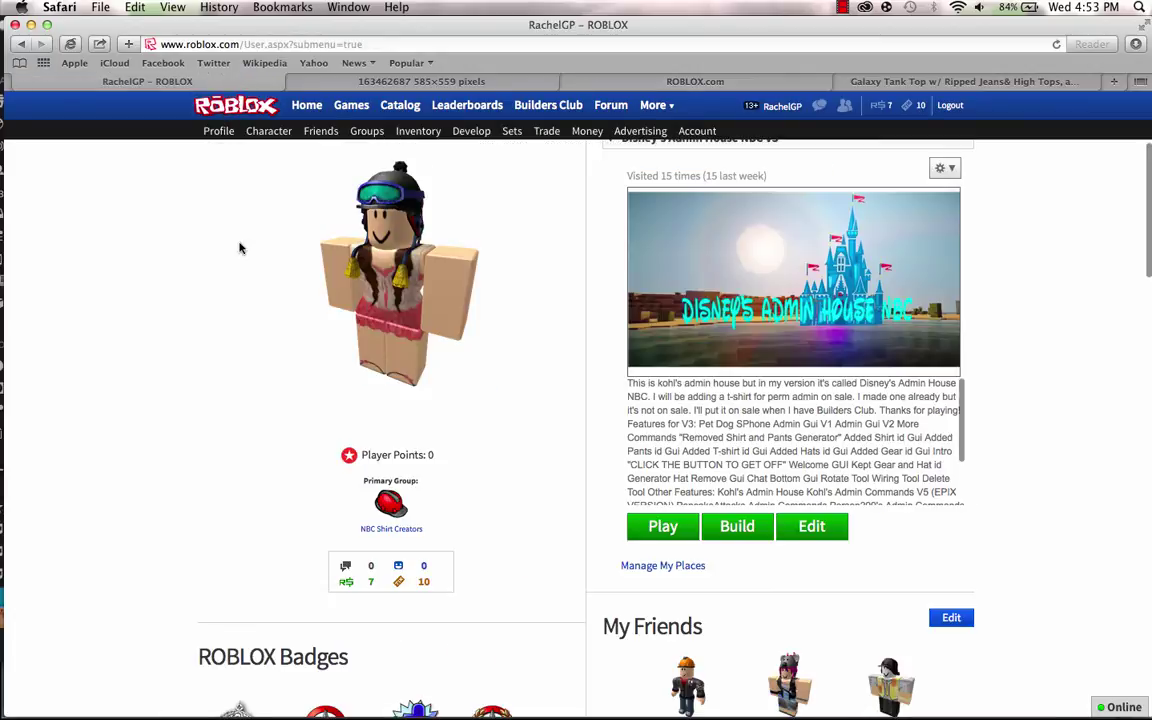
Put the Galaxy Tank Top pants on the avatar from the Character wardrobe's Pants list.
{"action": "left_click", "coordinate": [283, 134]}
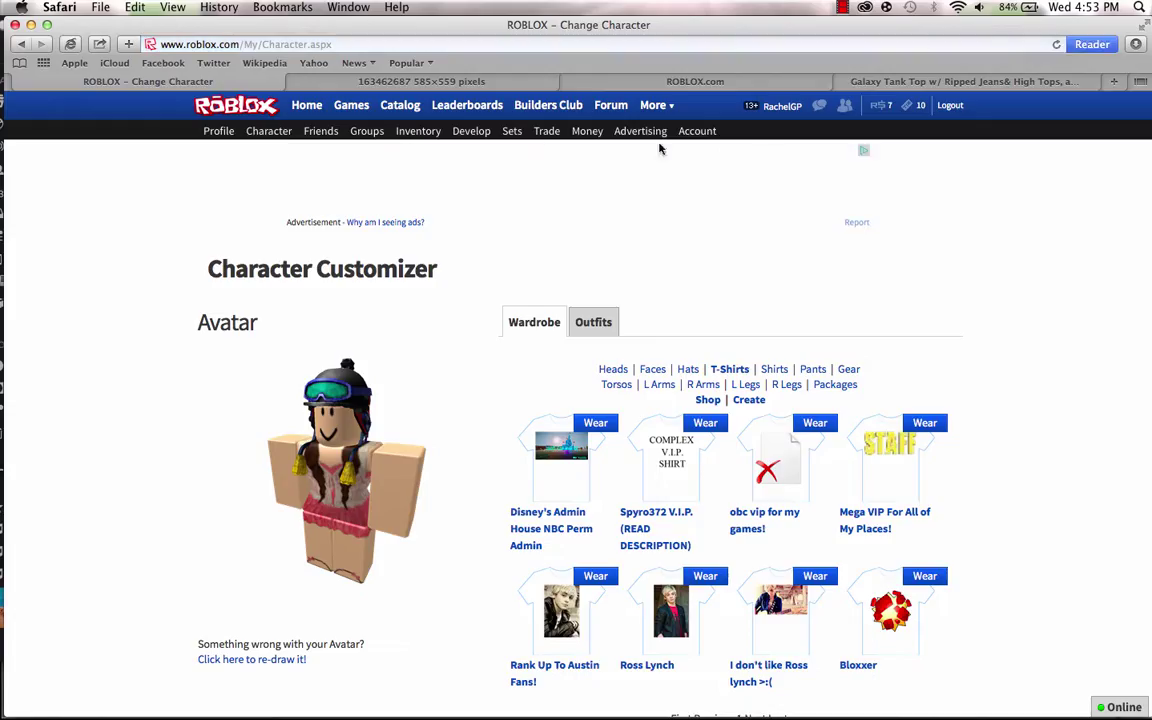
{"action": "left_click", "coordinate": [814, 369]}
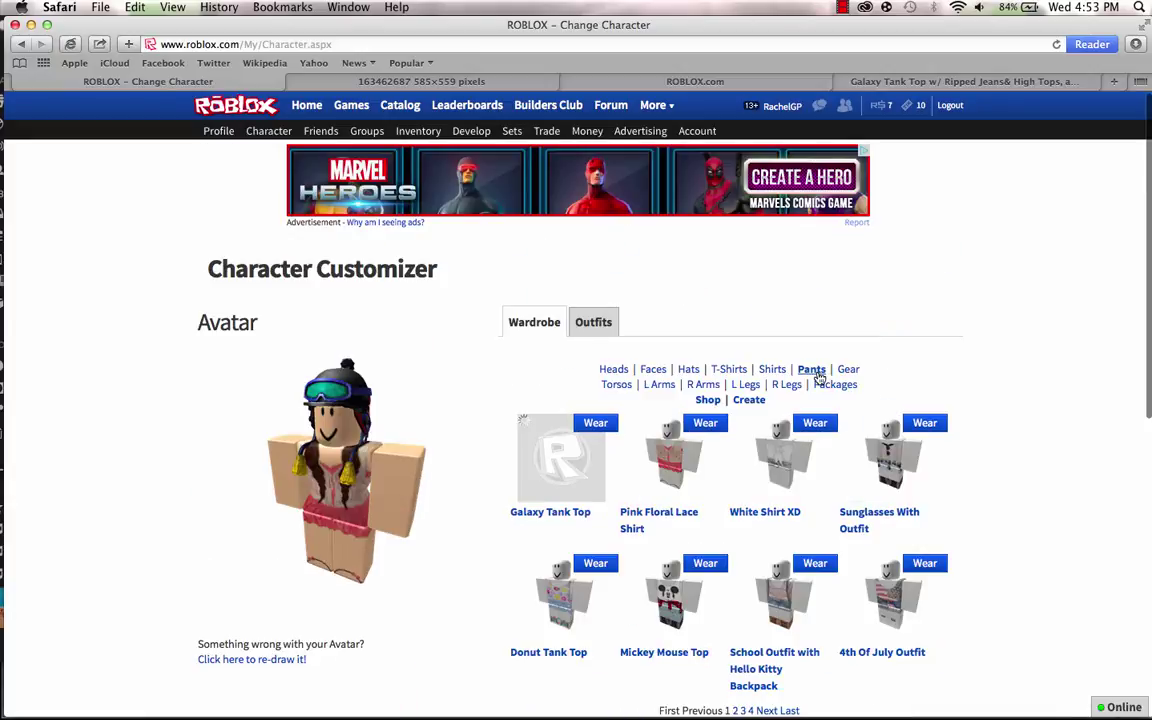
{"action": "left_click", "coordinate": [595, 425]}
{"action": "scroll", "coordinate": [420, 360], "scroll_direction": "down", "scroll_amount": 5}
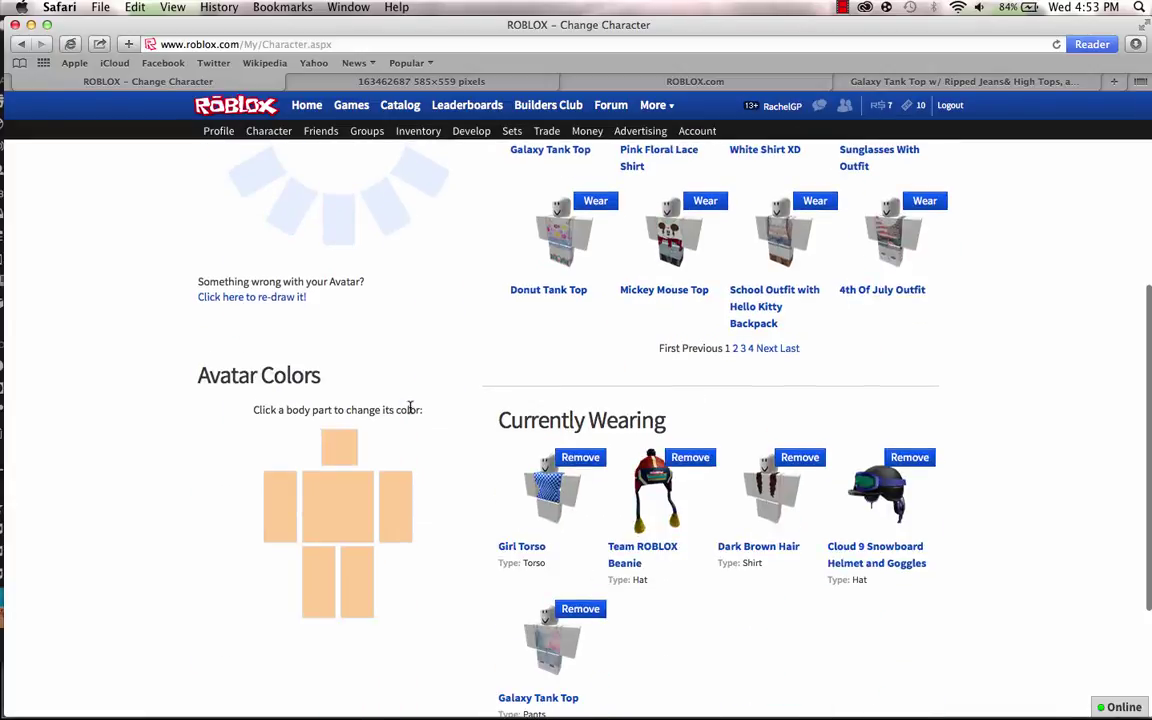
{"action": "scroll", "coordinate": [479, 337], "scroll_direction": "up", "scroll_amount": 1}
{"action": "scroll", "coordinate": [479, 337], "scroll_direction": "up", "scroll_amount": 5}
{"action": "scroll", "coordinate": [479, 337], "scroll_direction": "down", "scroll_amount": 4}
{"action": "scroll", "coordinate": [479, 337], "scroll_direction": "up", "scroll_amount": 4}
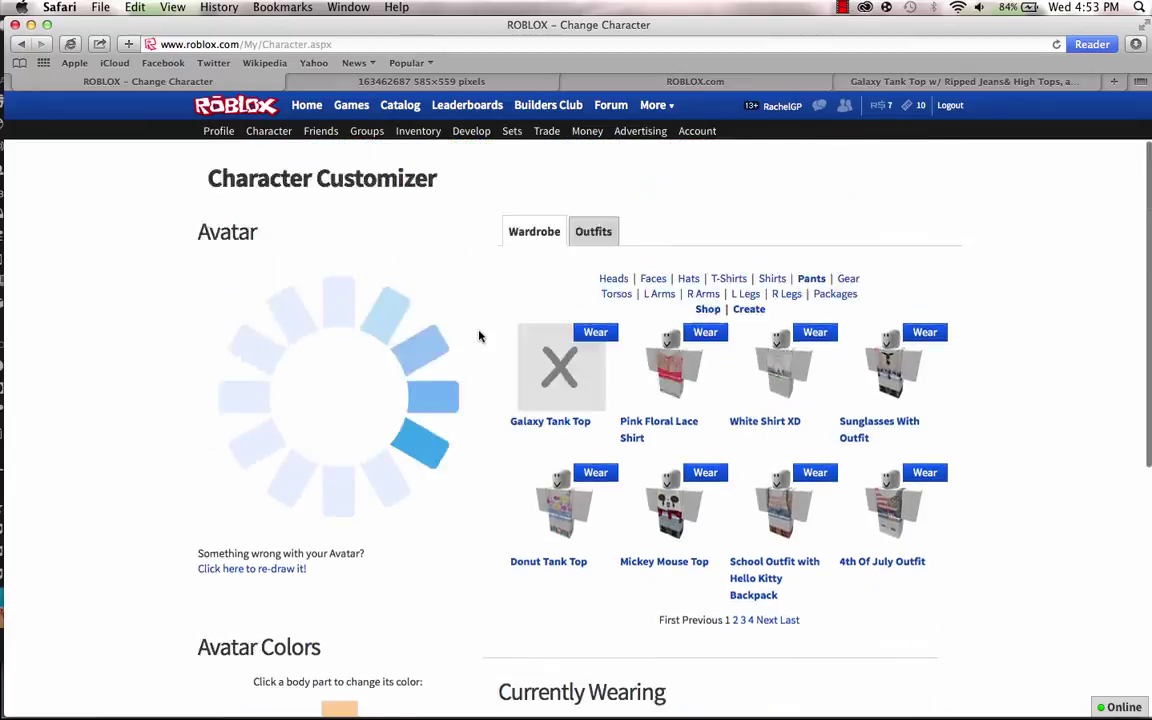
{"action": "scroll", "coordinate": [479, 337], "scroll_direction": "down", "scroll_amount": 6}
{"action": "scroll", "coordinate": [479, 337], "scroll_direction": "up", "scroll_amount": 6}
{"action": "scroll", "coordinate": [278, 413], "scroll_direction": "down", "scroll_amount": 1}
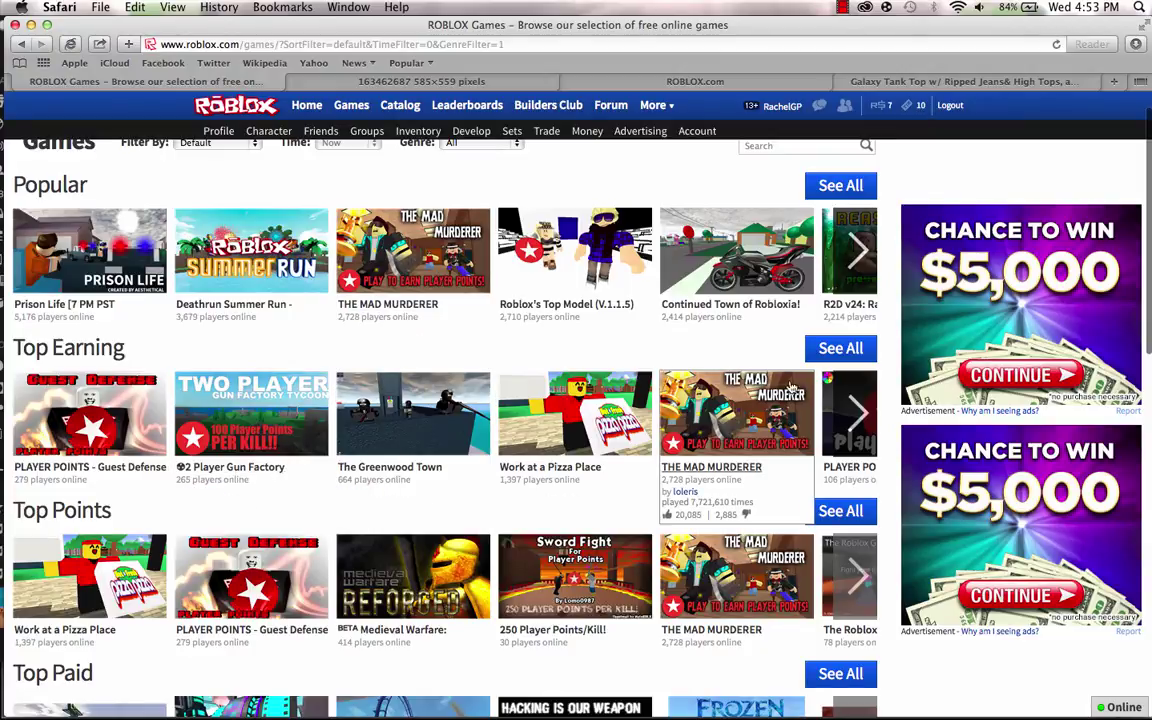
Page forward through the Top Earning games carousel several times.
{"action": "left_click", "coordinate": [857, 410]}
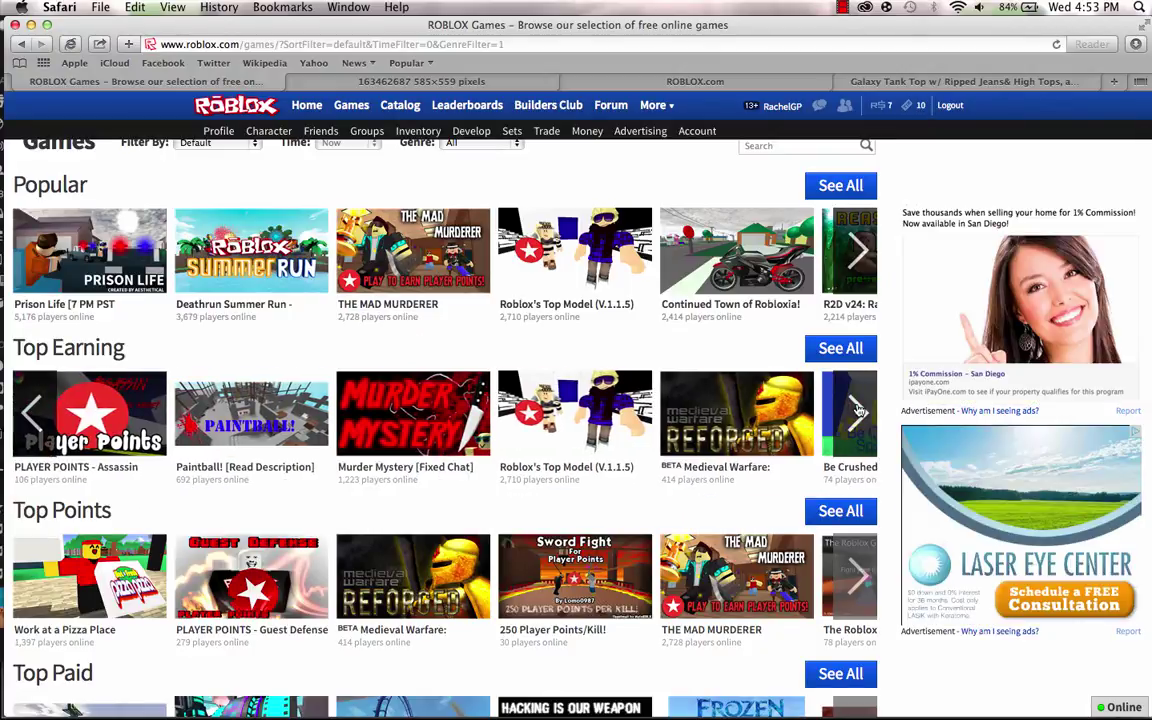
{"action": "left_click", "coordinate": [857, 410]}
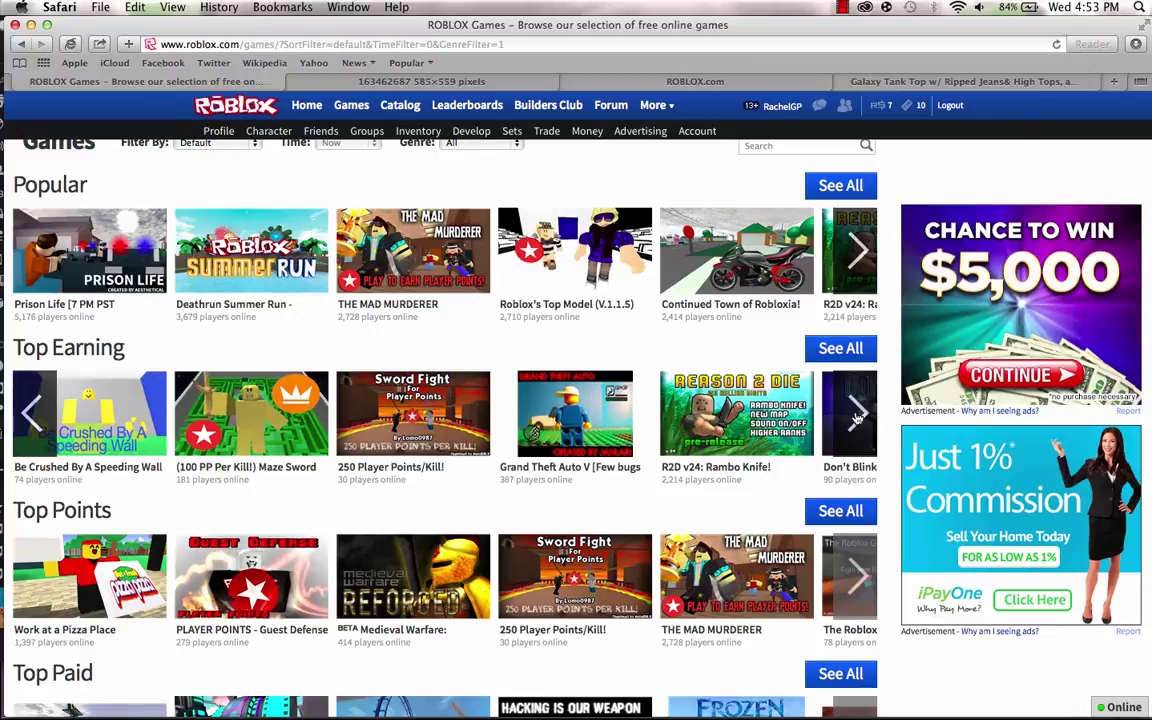
{"action": "left_click", "coordinate": [857, 413]}
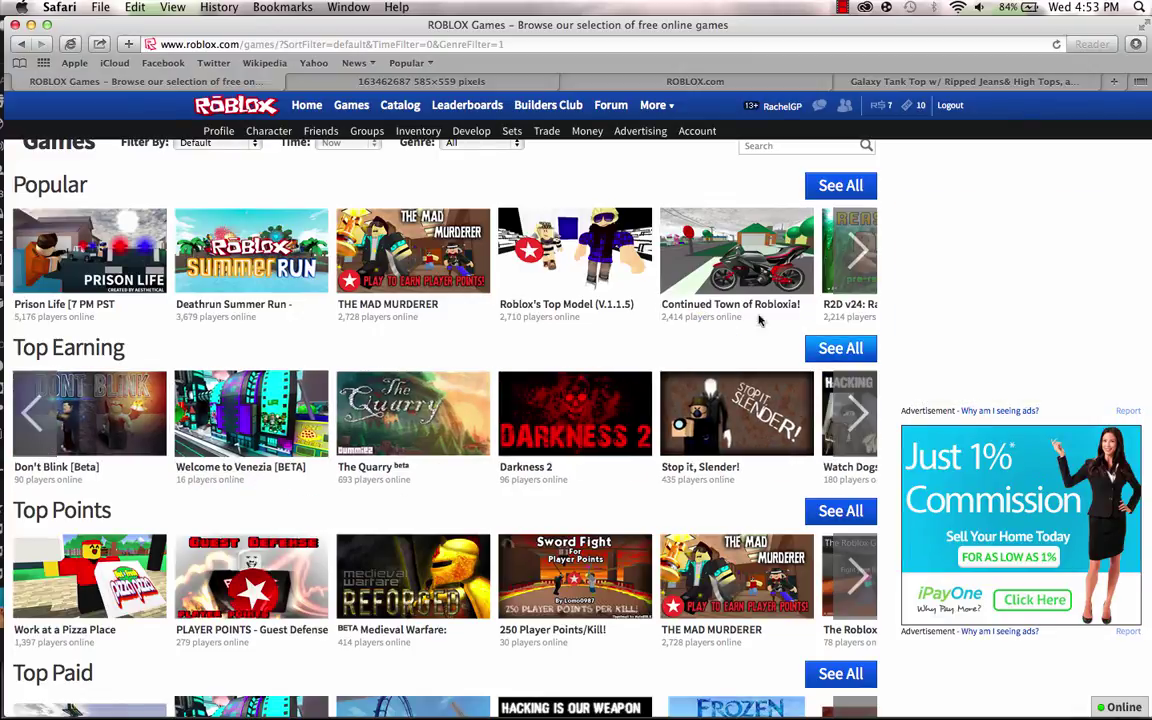
{"action": "left_click", "coordinate": [857, 413]}
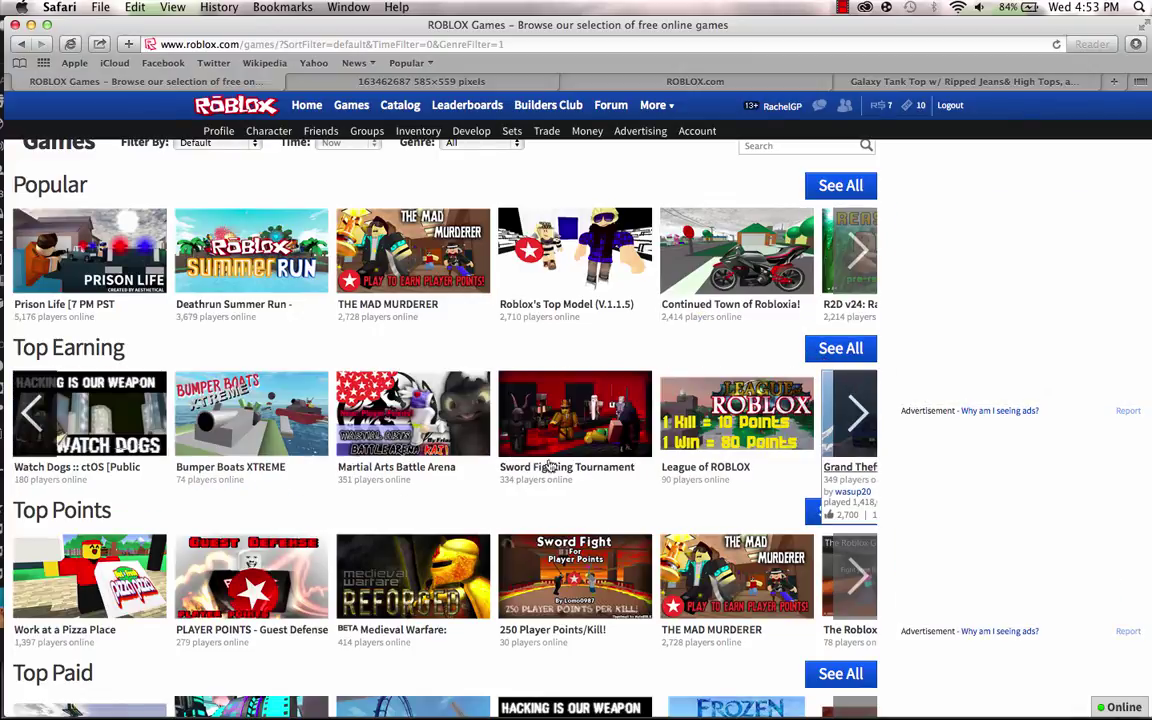
{"action": "left_click", "coordinate": [848, 424]}
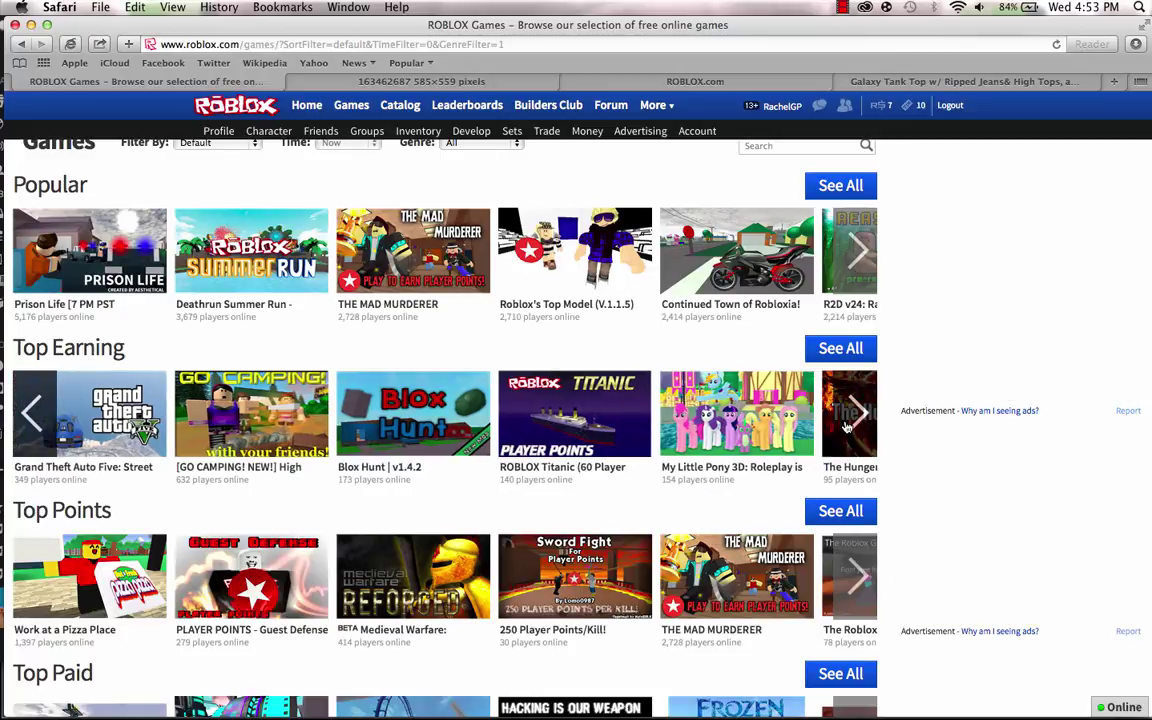
Page forward through the Popular games carousel four times.
{"action": "left_click", "coordinate": [860, 272]}
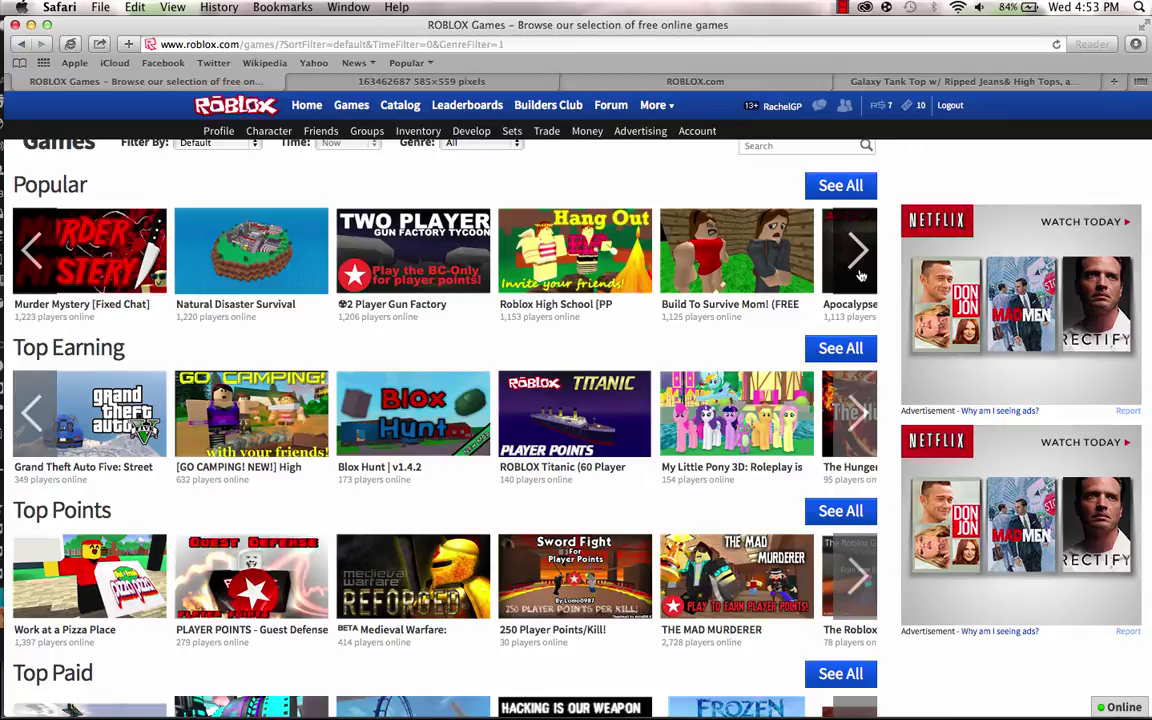
{"action": "left_click", "coordinate": [860, 272]}
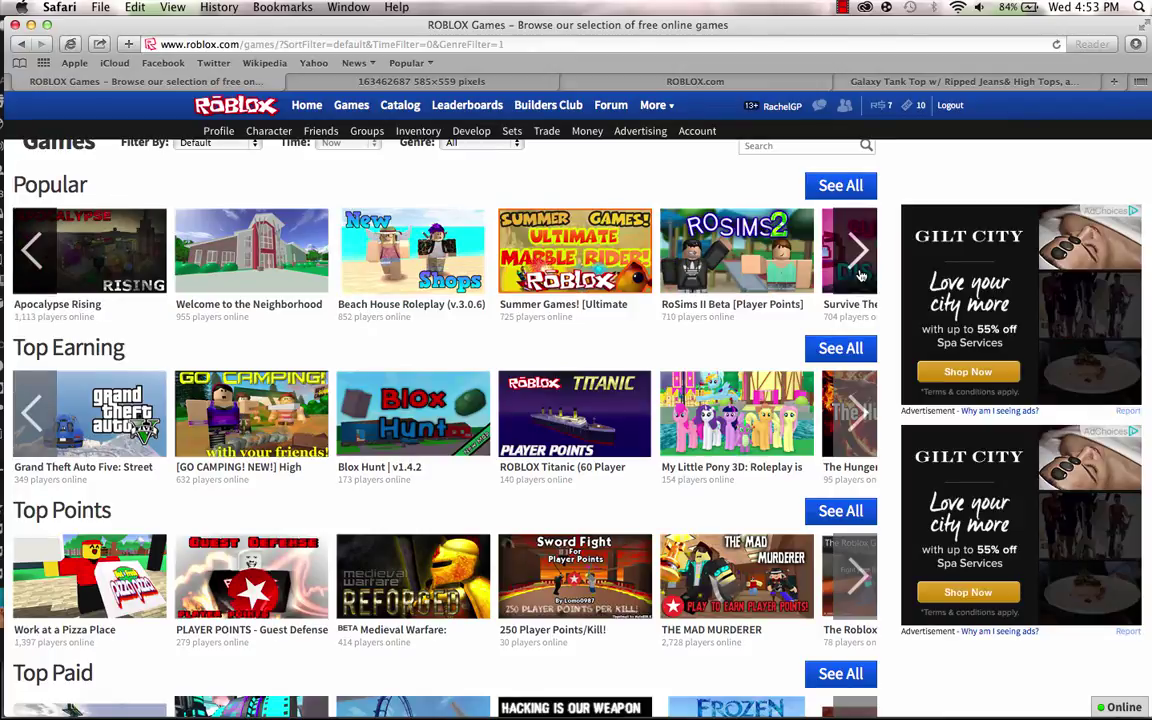
{"action": "left_click", "coordinate": [860, 272]}
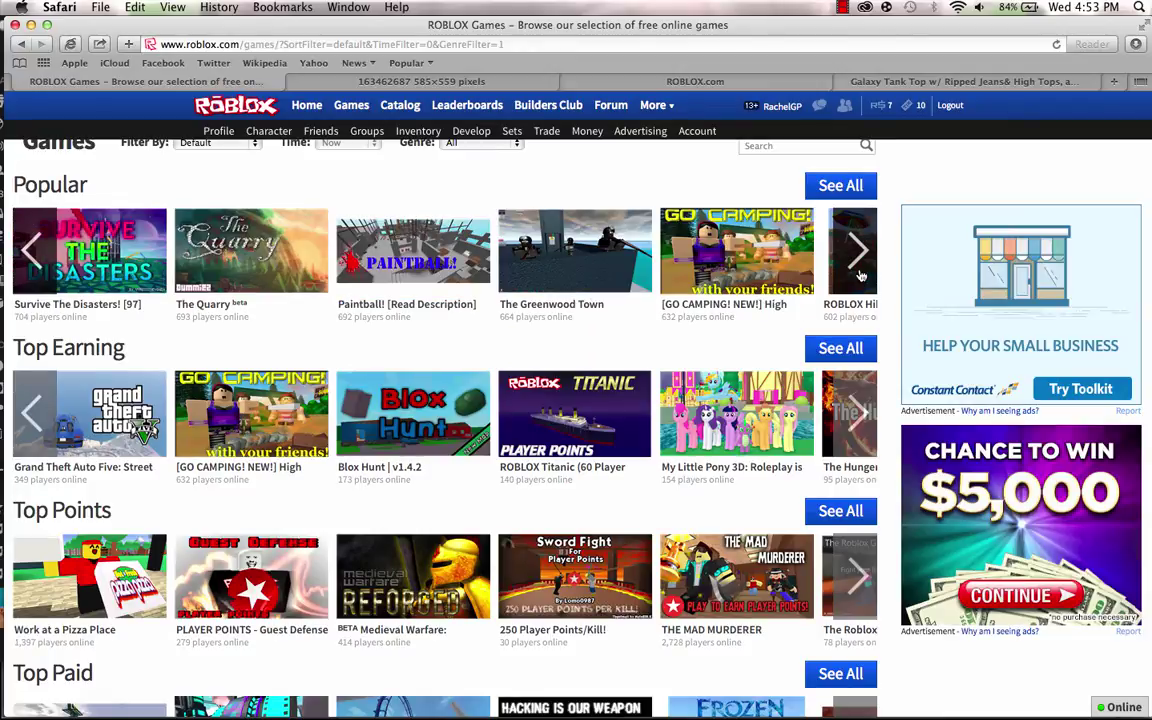
{"action": "left_click", "coordinate": [860, 272]}
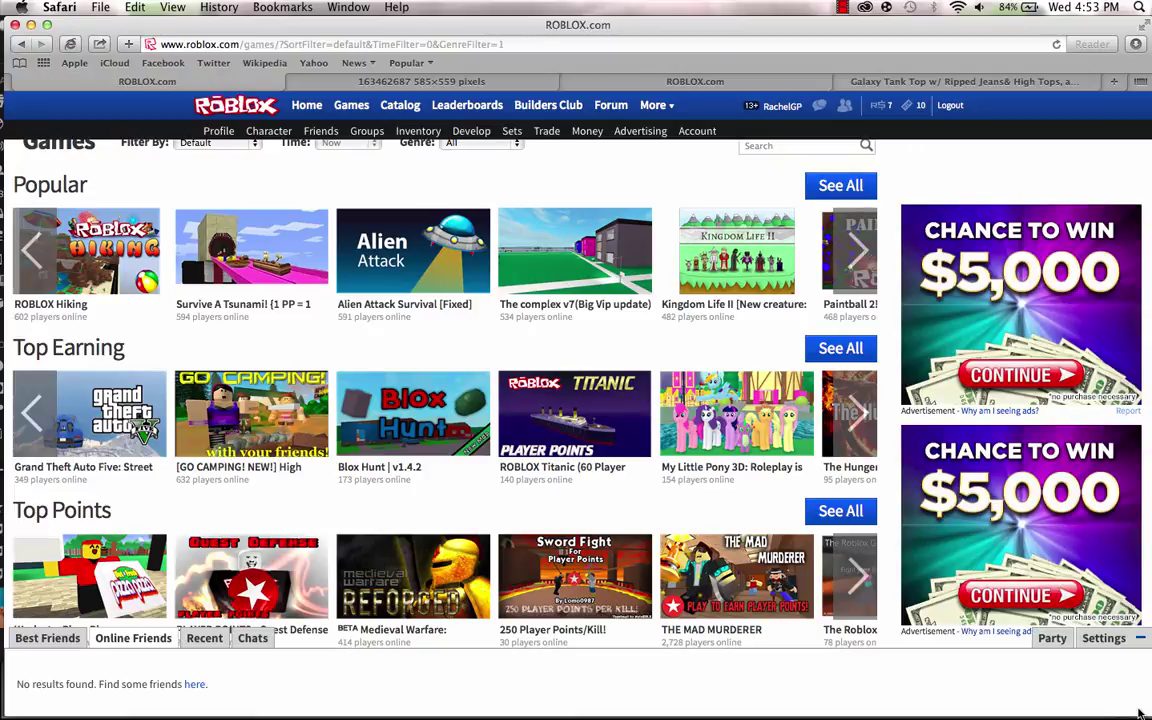
Open the party panel, invite a user by username, then leave the party.
{"action": "left_click", "coordinate": [1051, 638]}
{"action": "left_click", "coordinate": [1042, 567]}
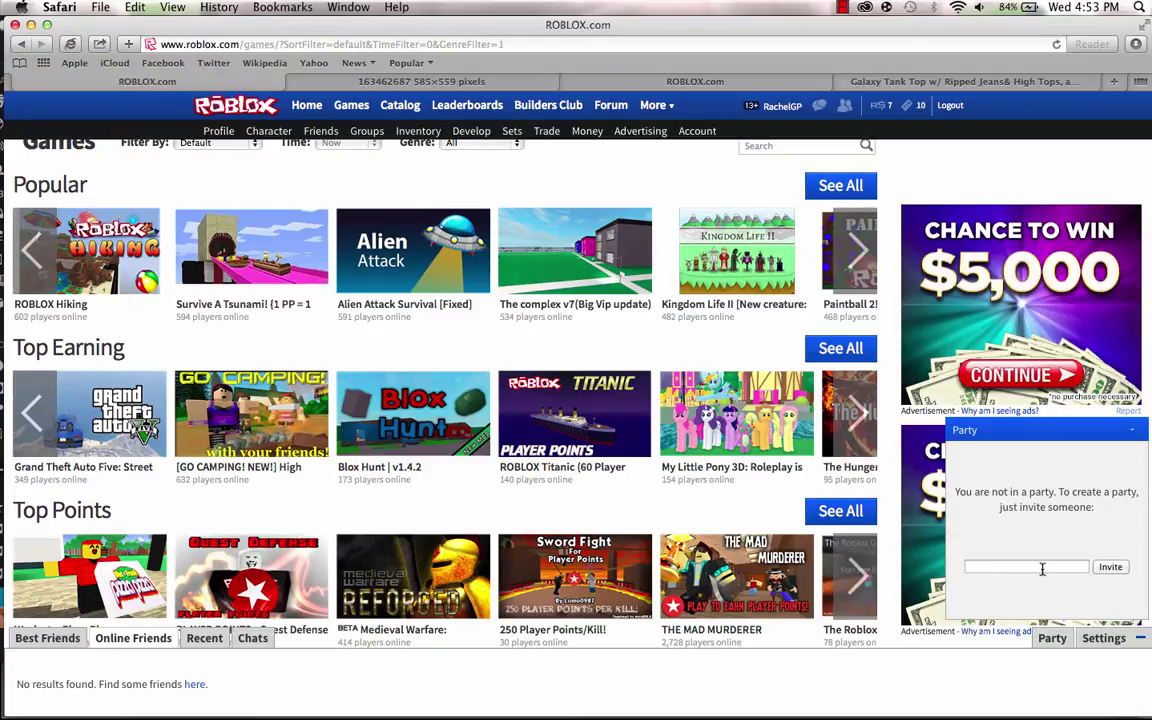
{"action": "key", "text": "Return"}
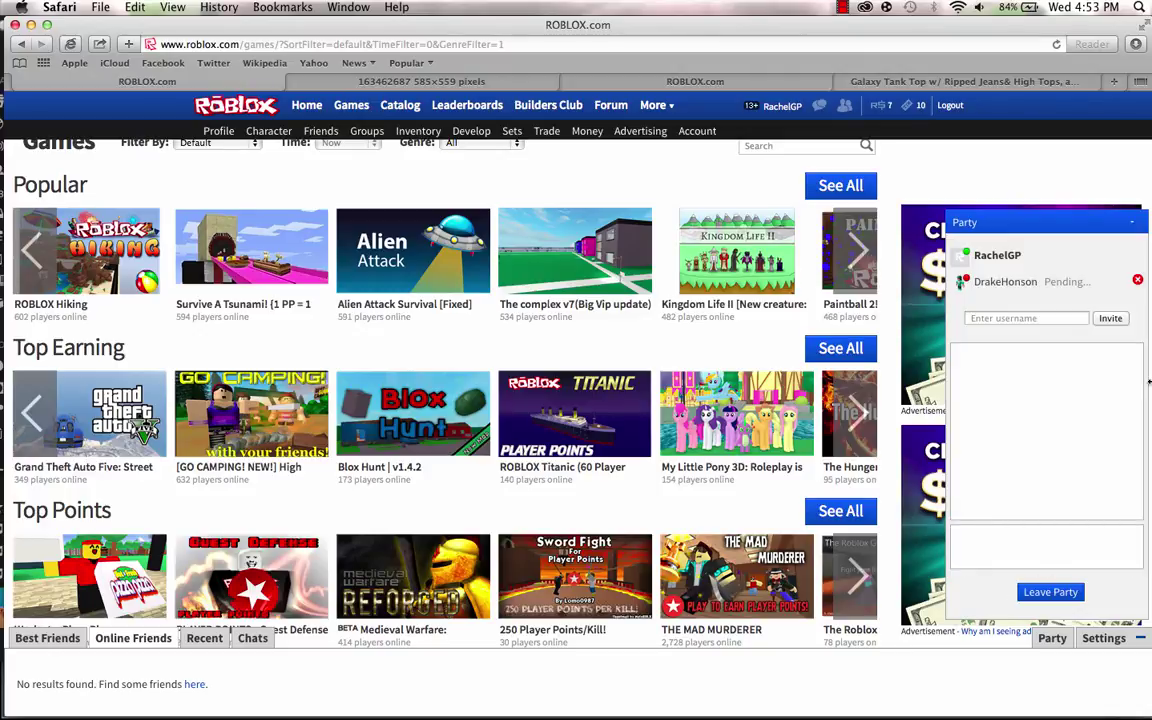
{"action": "left_click", "coordinate": [1050, 592]}
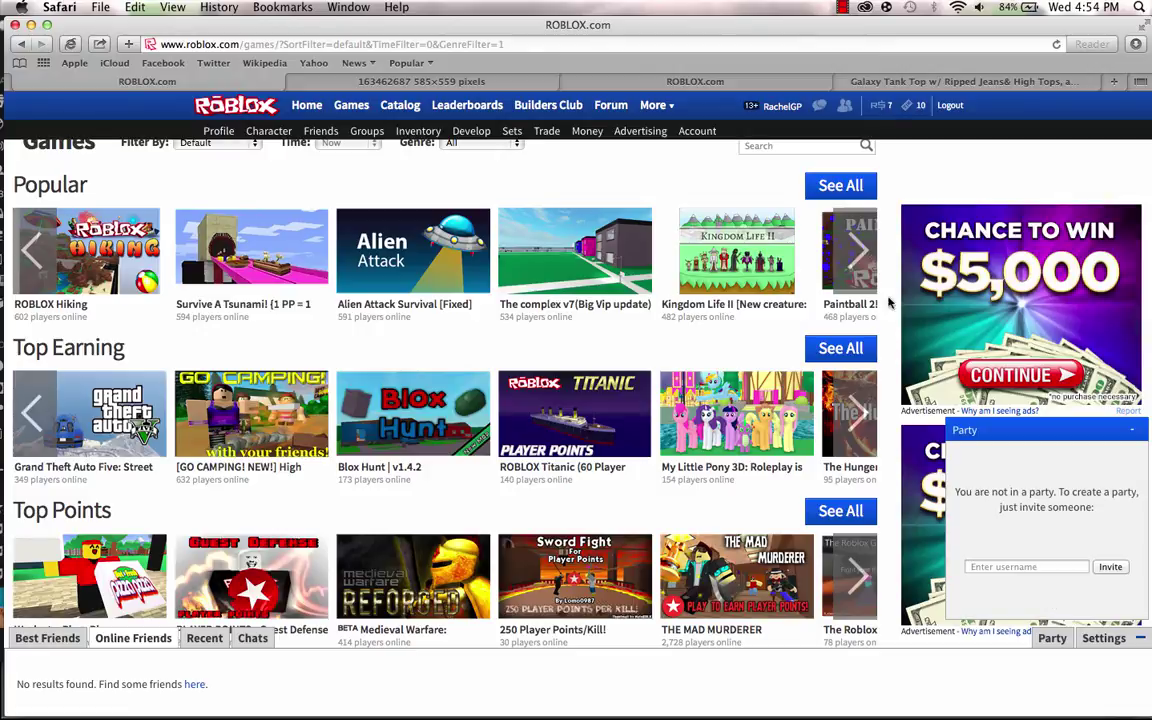
Open the Paintball 2! Summer Games! page from Popular, then return to the games list.
{"action": "left_click", "coordinate": [860, 258]}
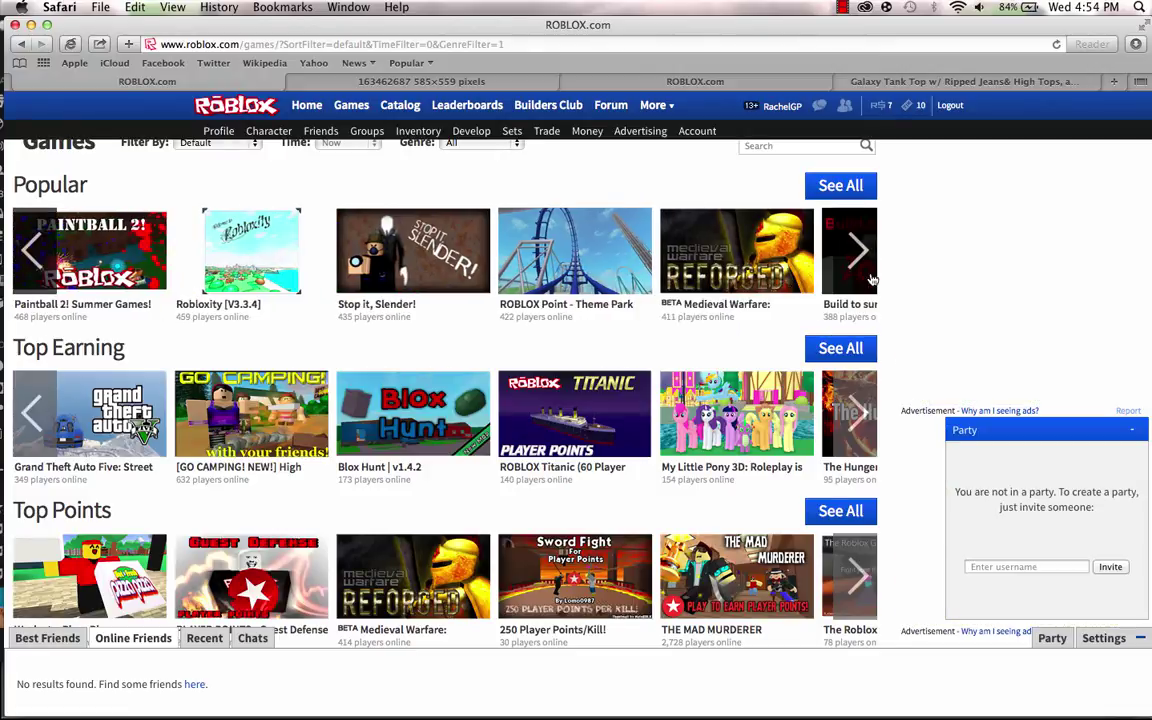
{"action": "left_click", "coordinate": [57, 235]}
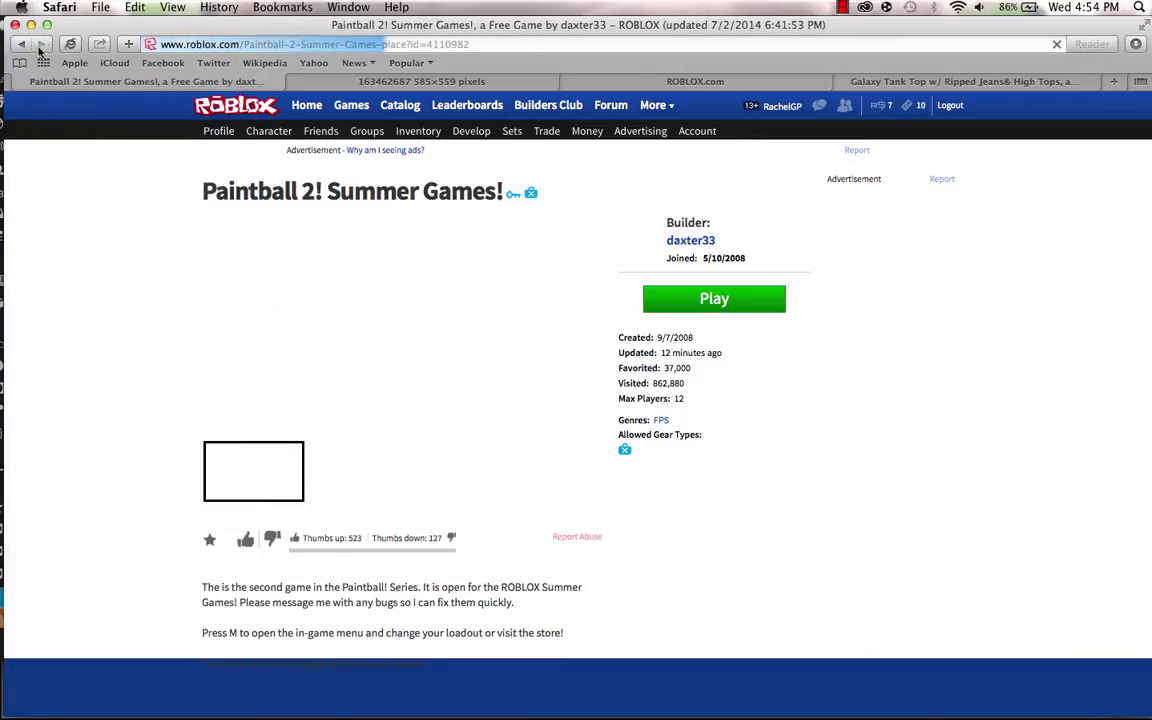
{"action": "key", "text": "super+bracketleft"}
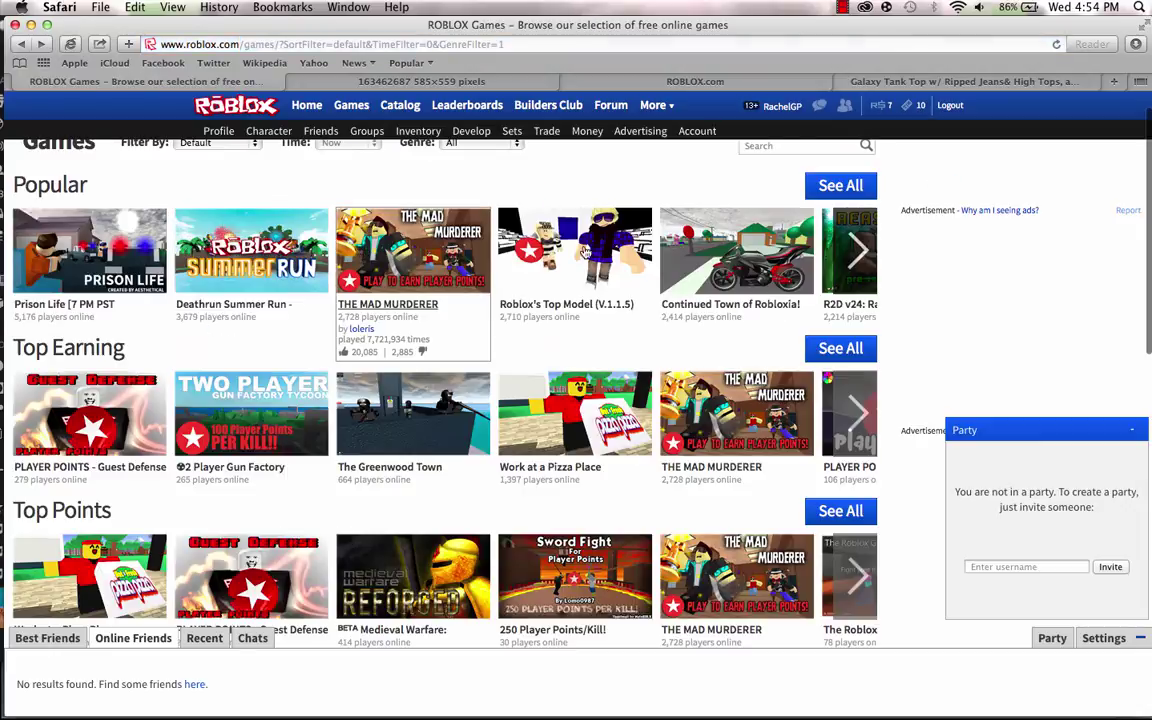
Advance the Popular carousel four pages, then go back one page.
{"action": "left_click", "coordinate": [866, 240]}
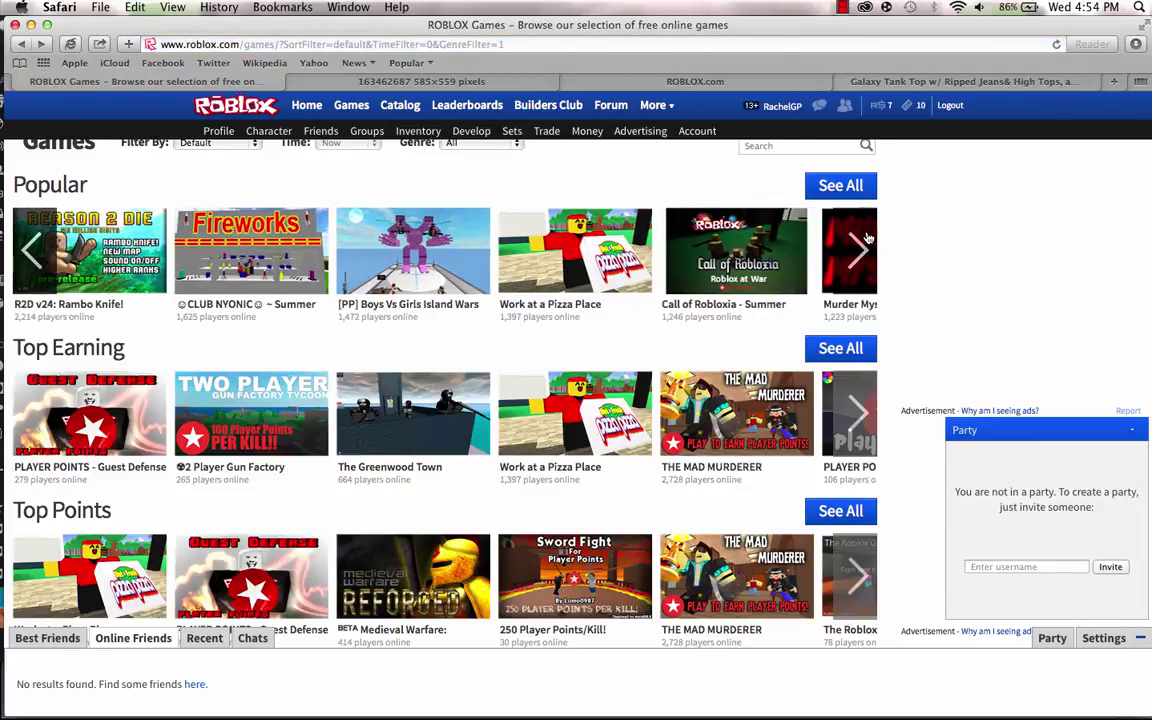
{"action": "left_click", "coordinate": [866, 240]}
{"action": "left_click", "coordinate": [869, 239]}
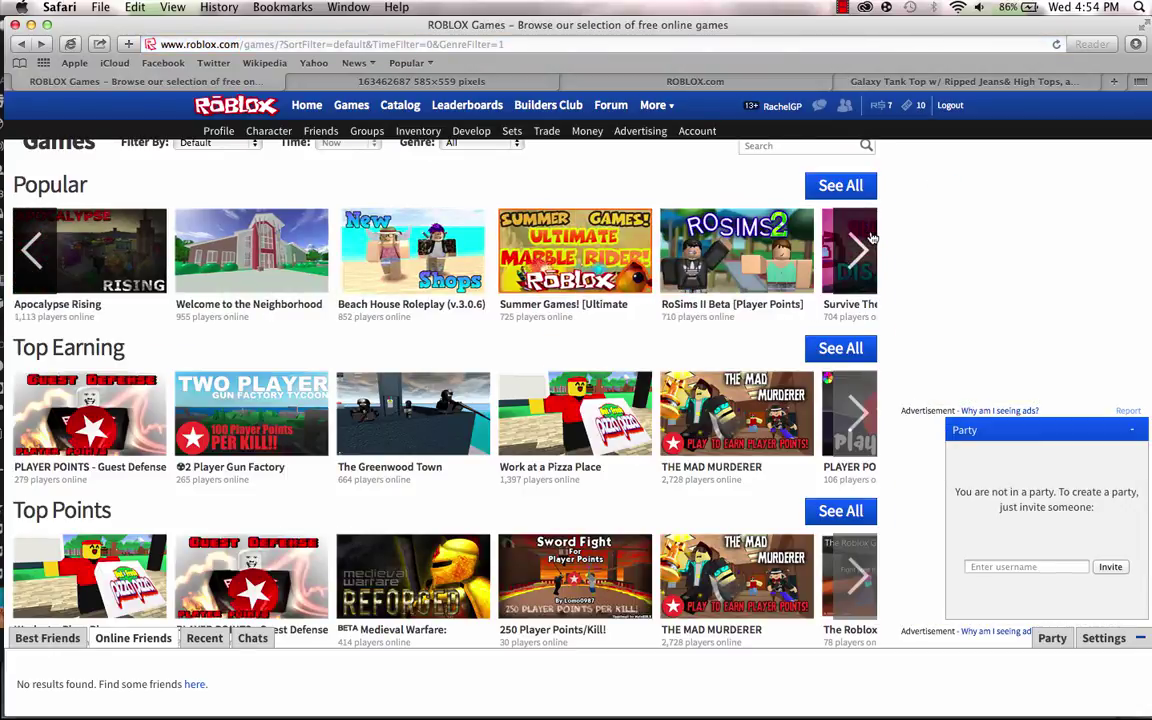
{"action": "left_click", "coordinate": [871, 237]}
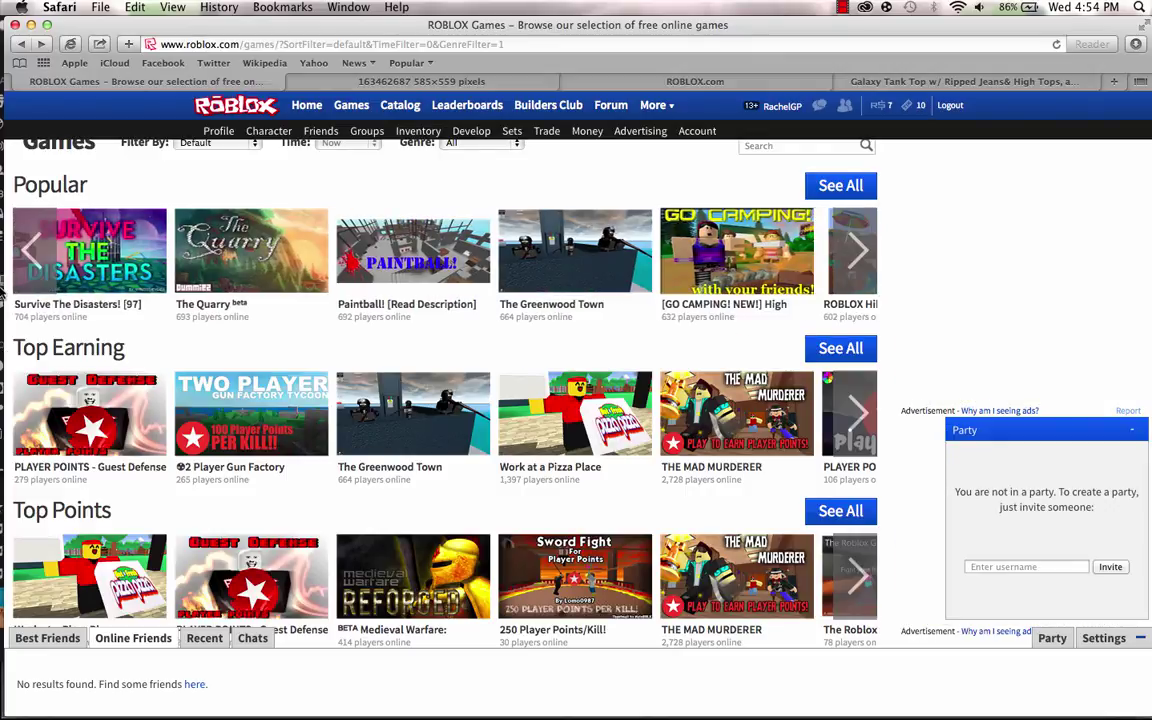
{"action": "left_click", "coordinate": [46, 262]}
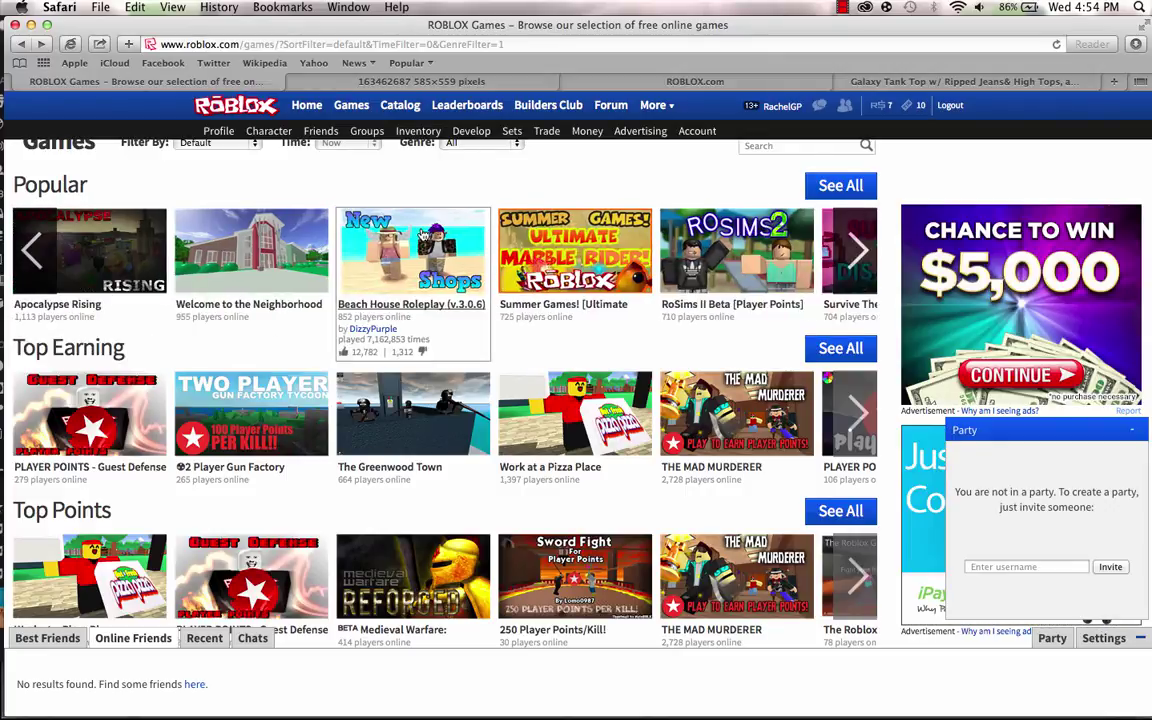
Open the Beach House Roleplay game page and launch the game with Play.
{"action": "left_click", "coordinate": [420, 232]}
{"action": "right_click", "coordinate": [420, 232]}
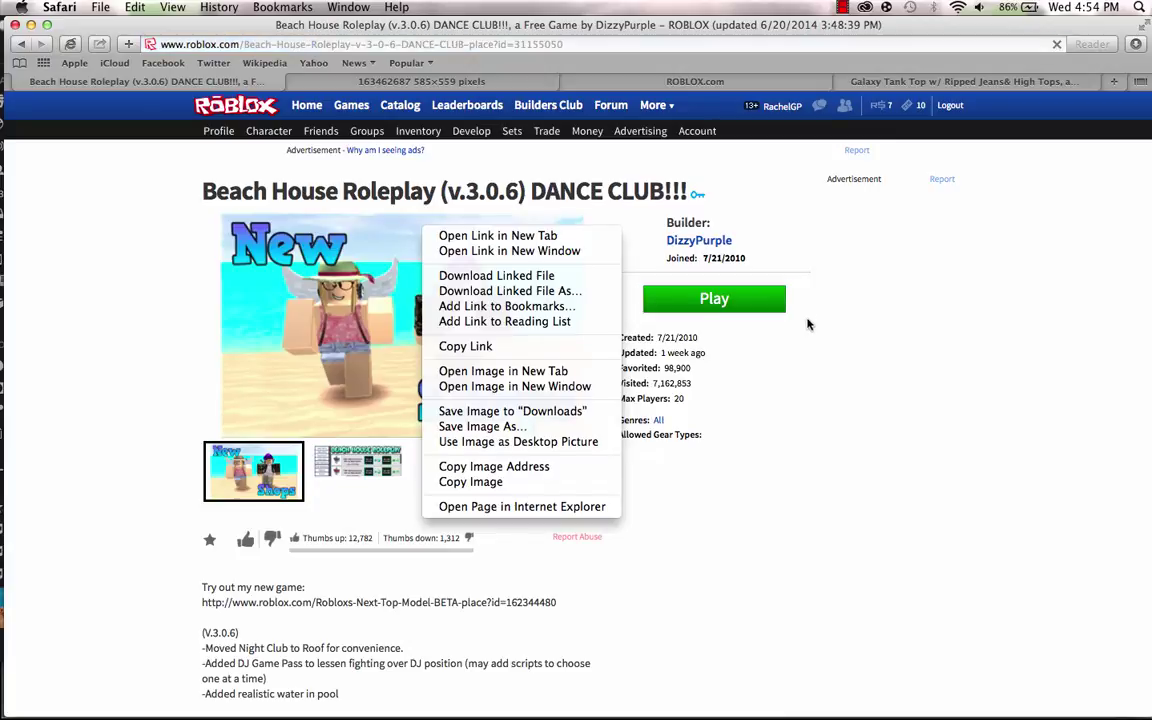
{"action": "left_click", "coordinate": [752, 358]}
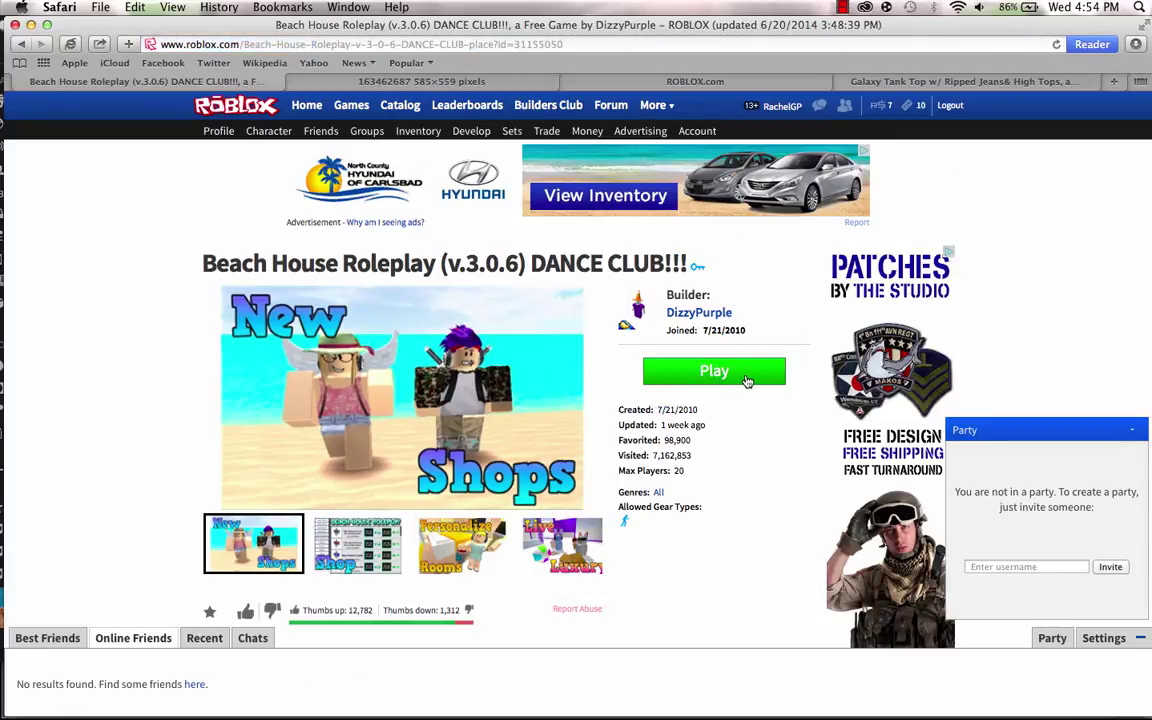
{"action": "left_click", "coordinate": [744, 378]}
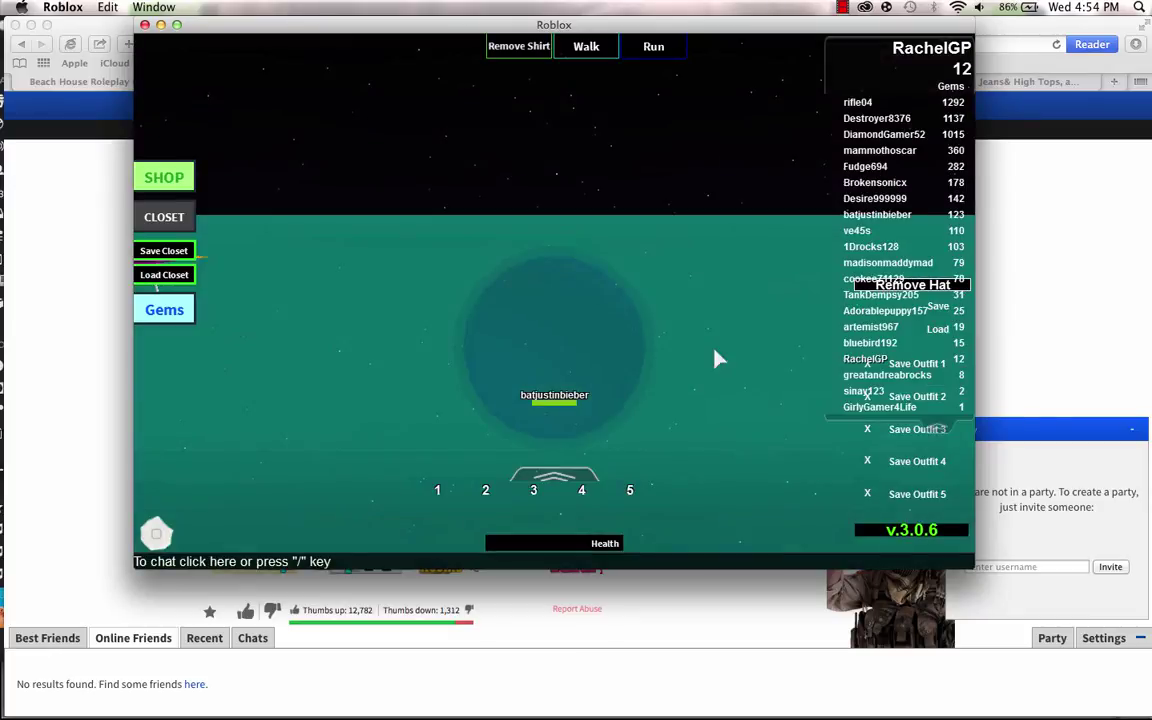
Walk the avatar into the pink room and send a short chat message 'h'.
{"action": "key", "text": "Right"}
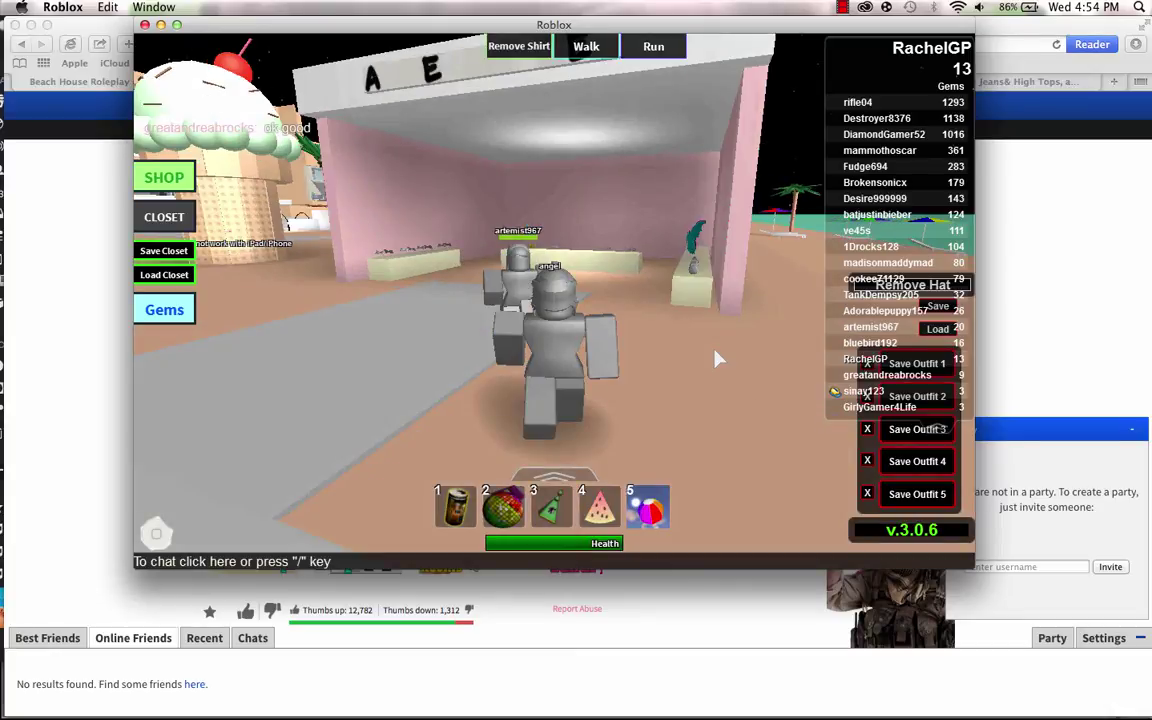
{"action": "key", "text": "Up"}
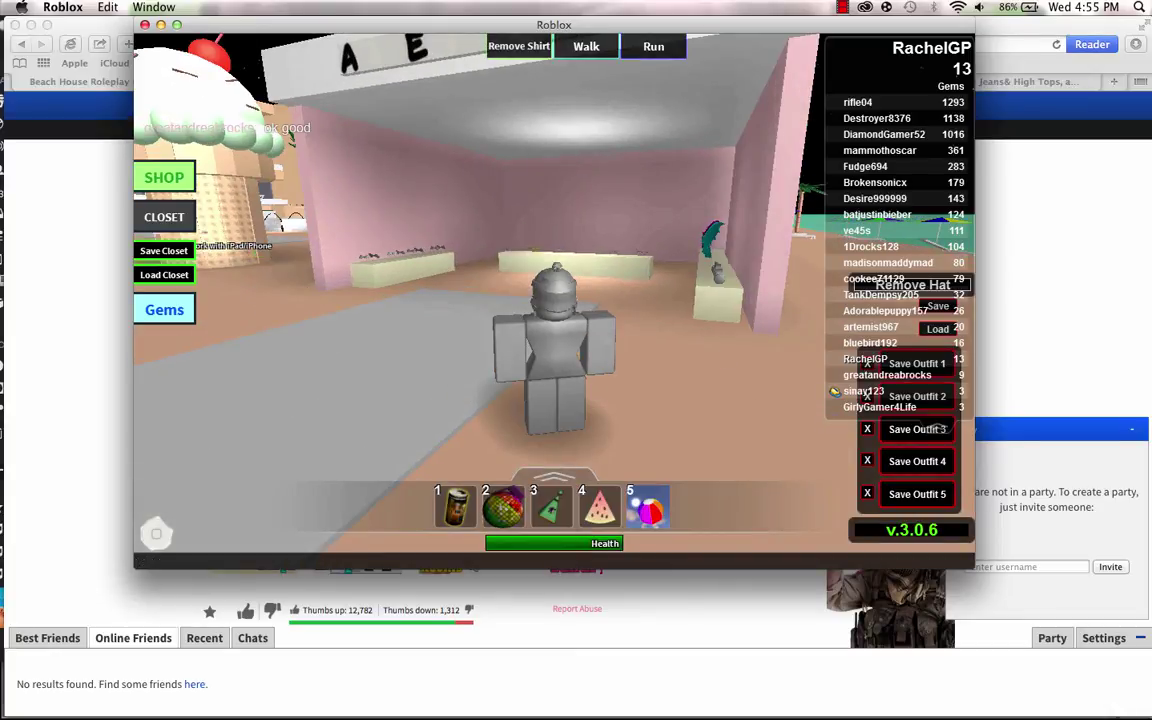
{"action": "type", "text": "h"}
{"action": "key", "text": "Return"}
{"action": "key", "text": "Down"}
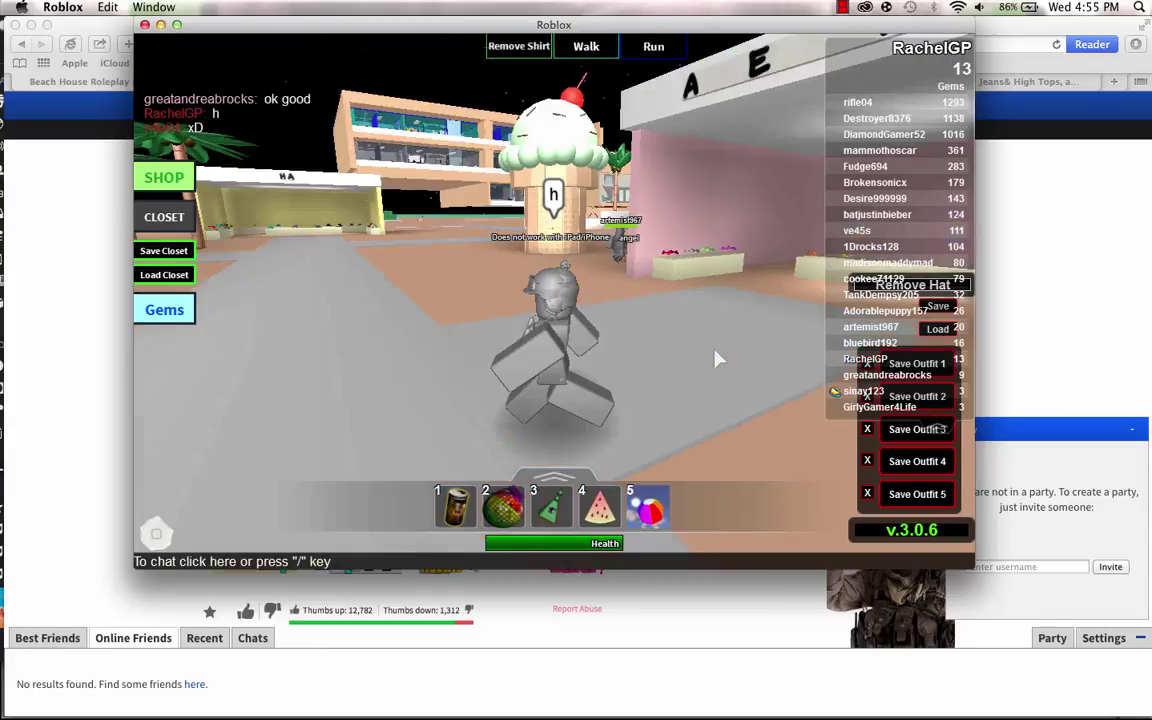
Walk the avatar past the ice-cream tower to the hotel, facing the green hedge.
{"action": "key", "text": "Right"}
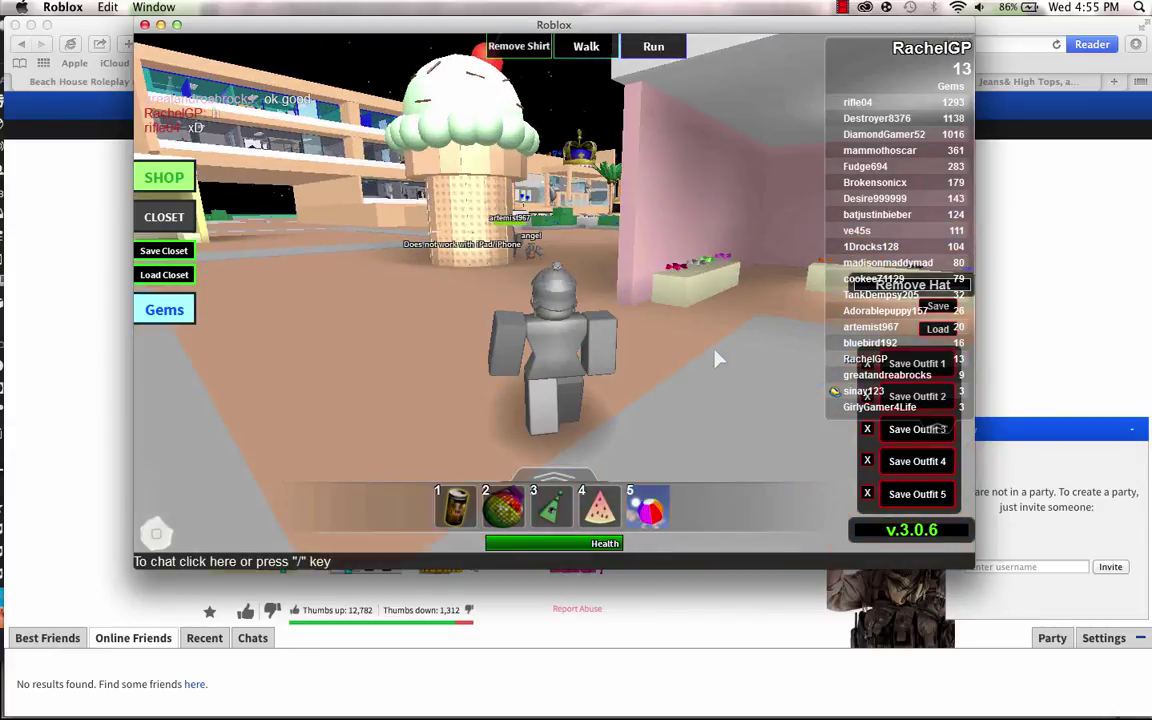
{"action": "key", "text": "Up"}
{"action": "key", "text": "Up"}
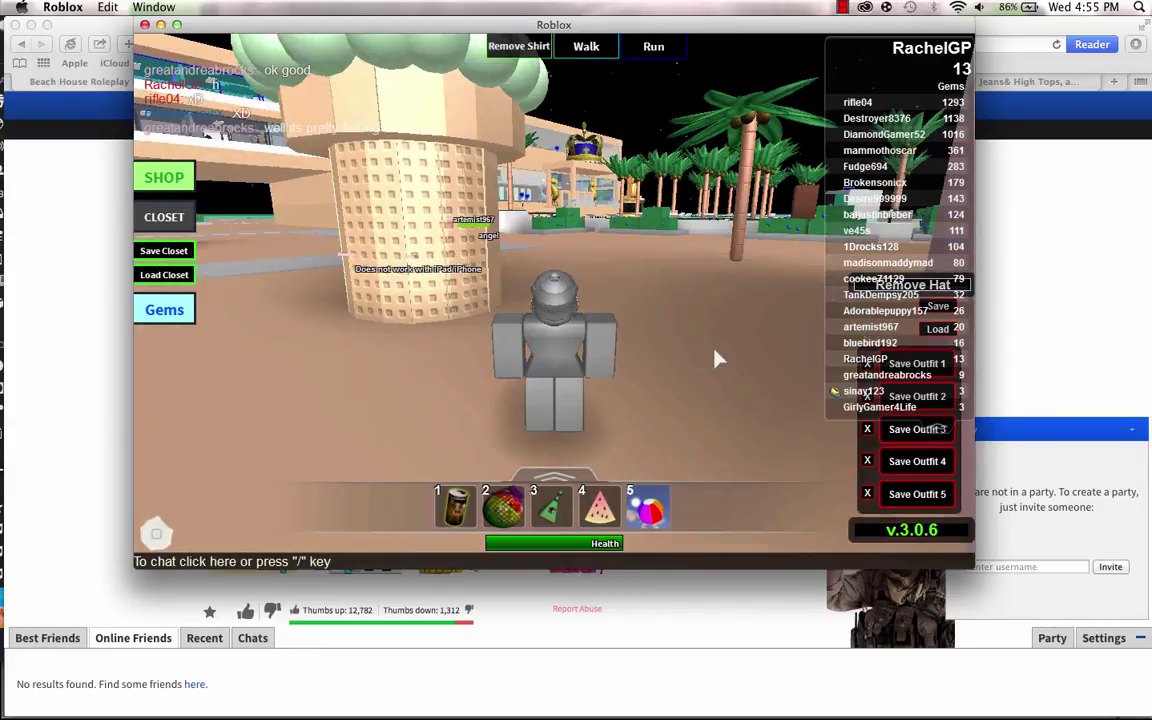
{"action": "key", "text": "Up"}
{"action": "key", "text": "Left"}
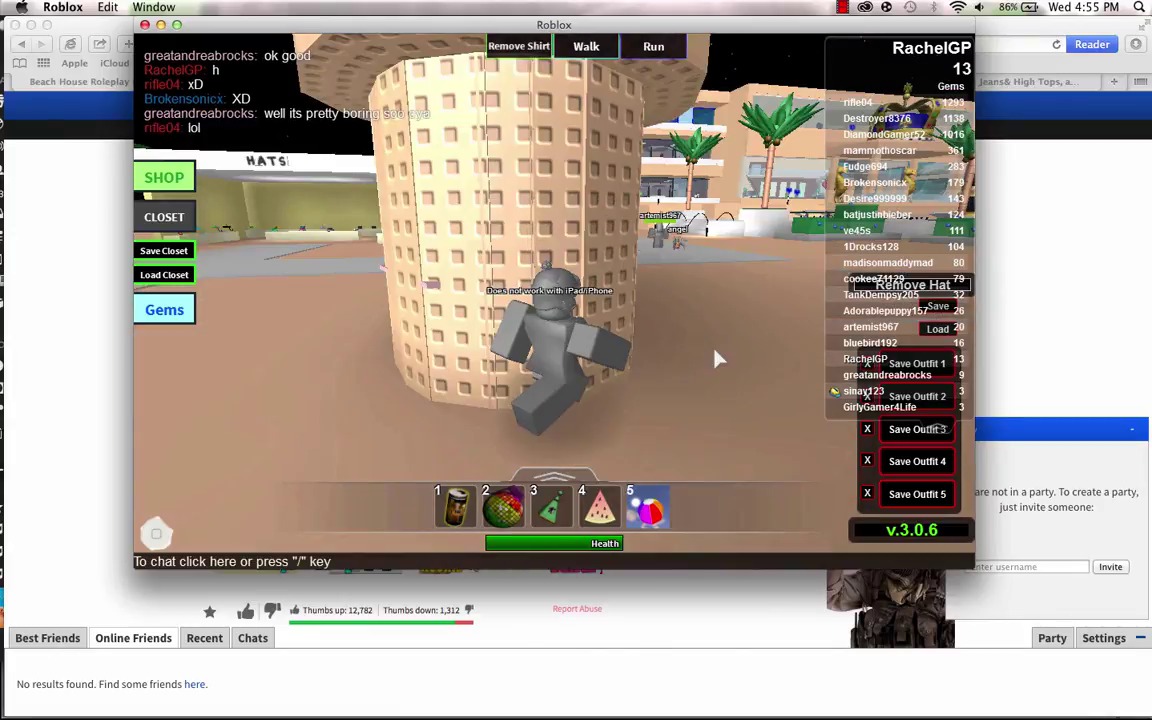
{"action": "key", "text": "Up"}
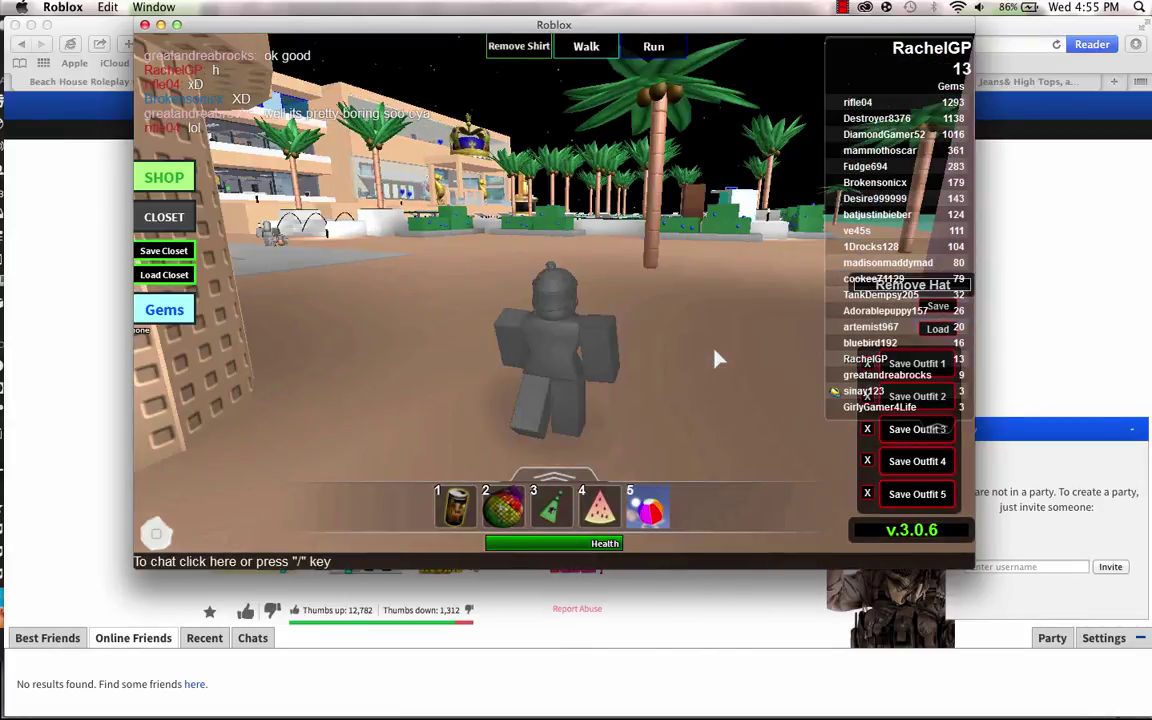
{"action": "key", "text": "Left"}
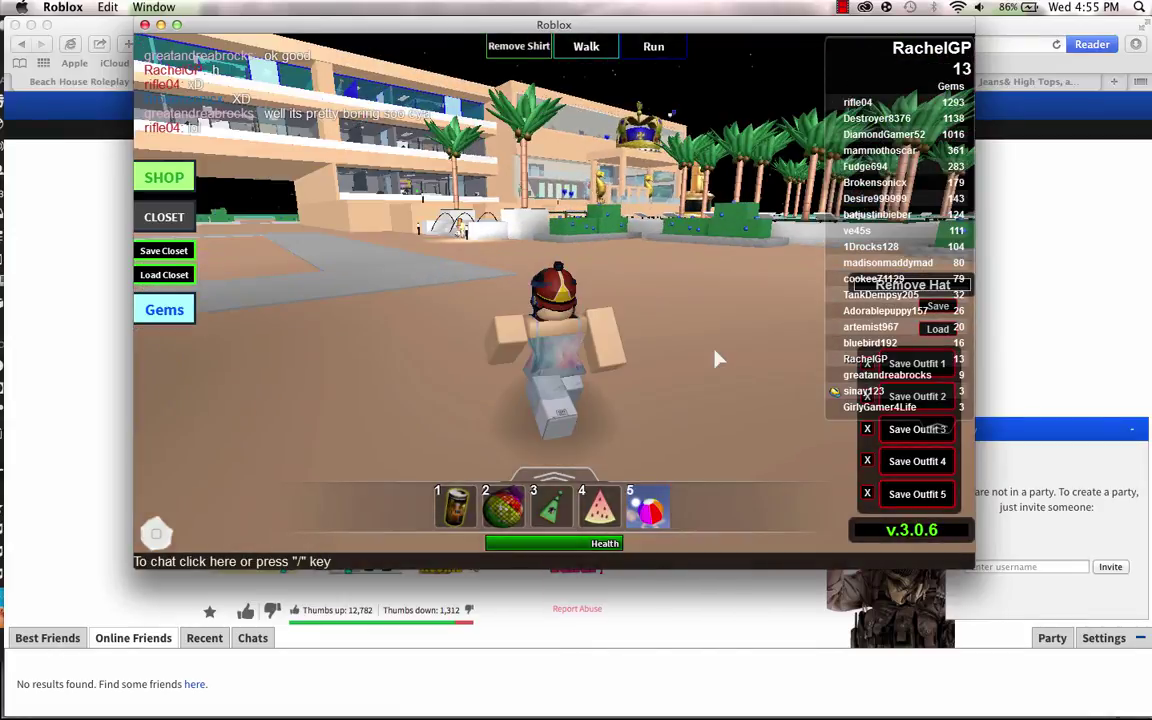
{"action": "key", "text": "Left"}
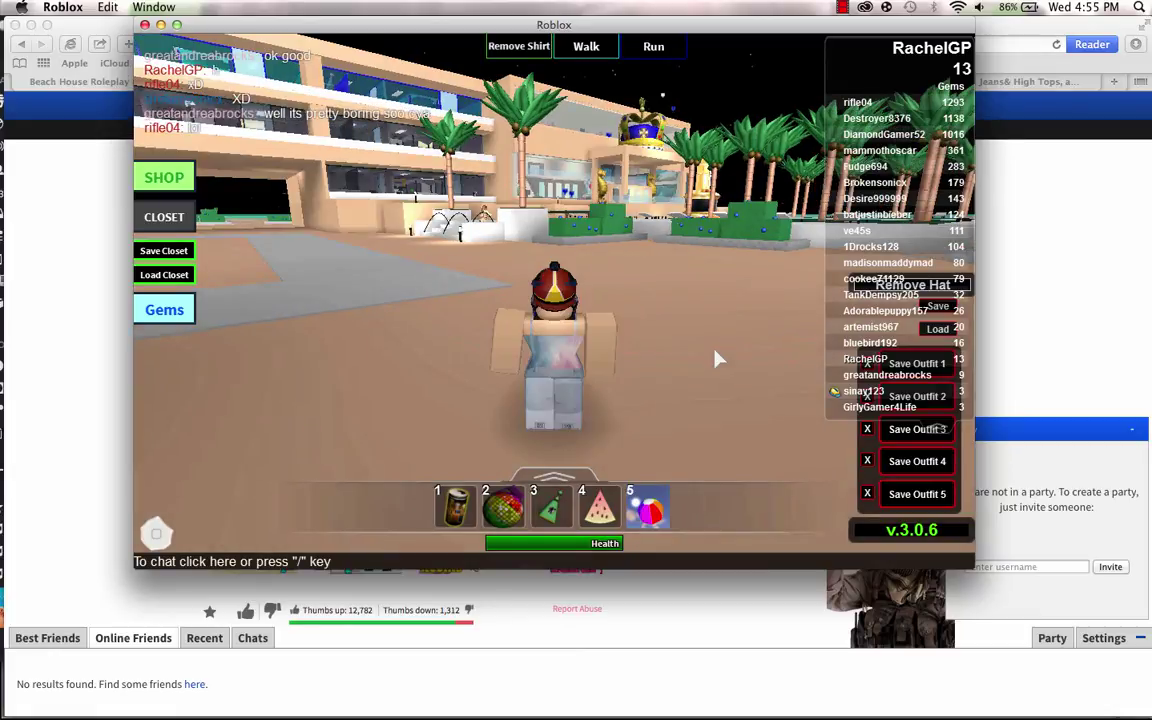
{"action": "key", "text": "Up"}
{"action": "key", "text": "Up"}
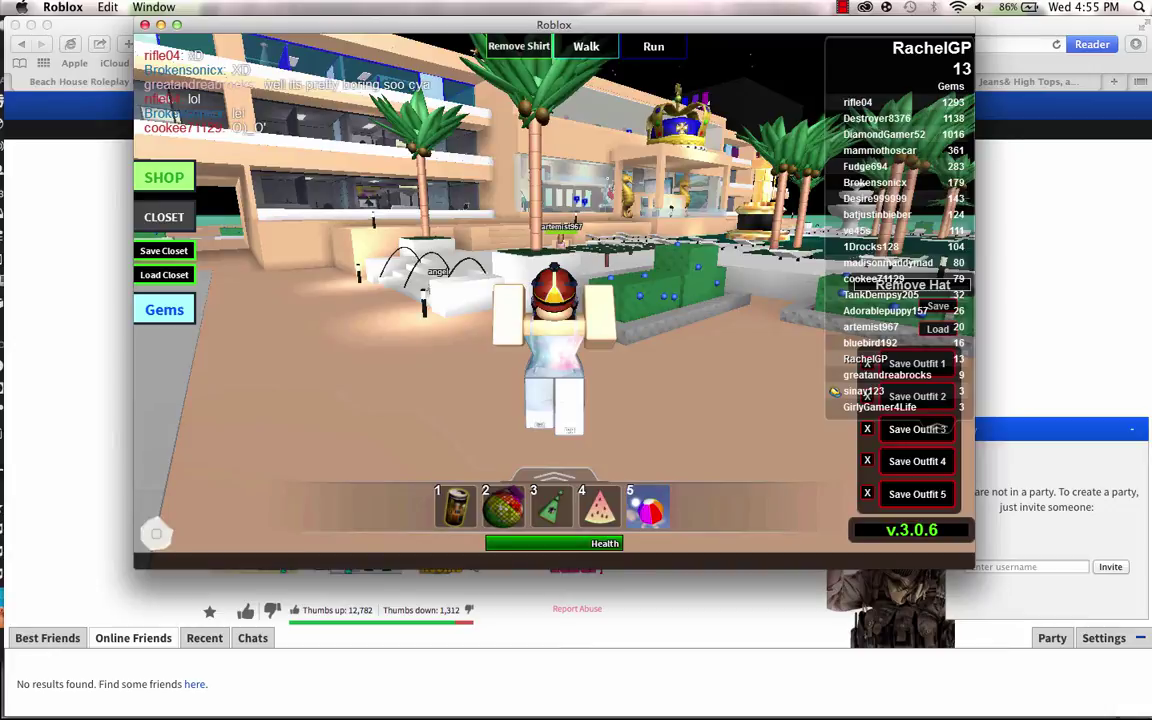
{"action": "key", "text": "Right"}
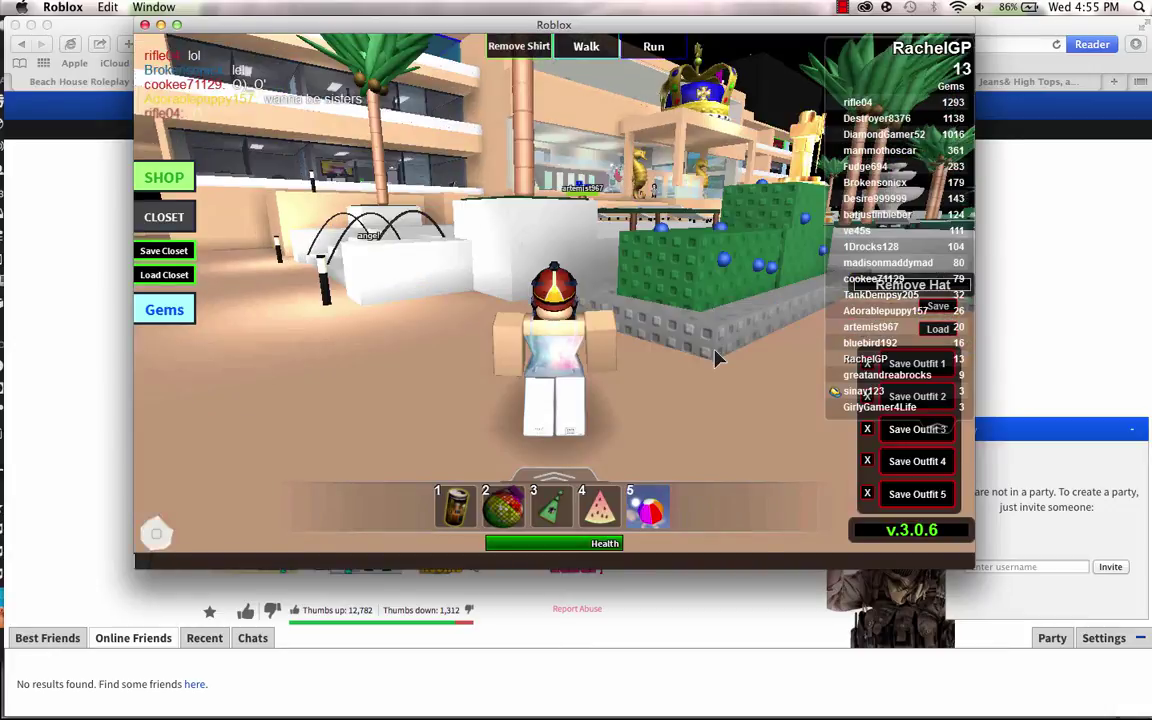
Walk the avatar along the hedge to the open floor and send a chat line 'UYS'.
{"action": "key", "text": "Right"}
{"action": "key", "text": "Right"}
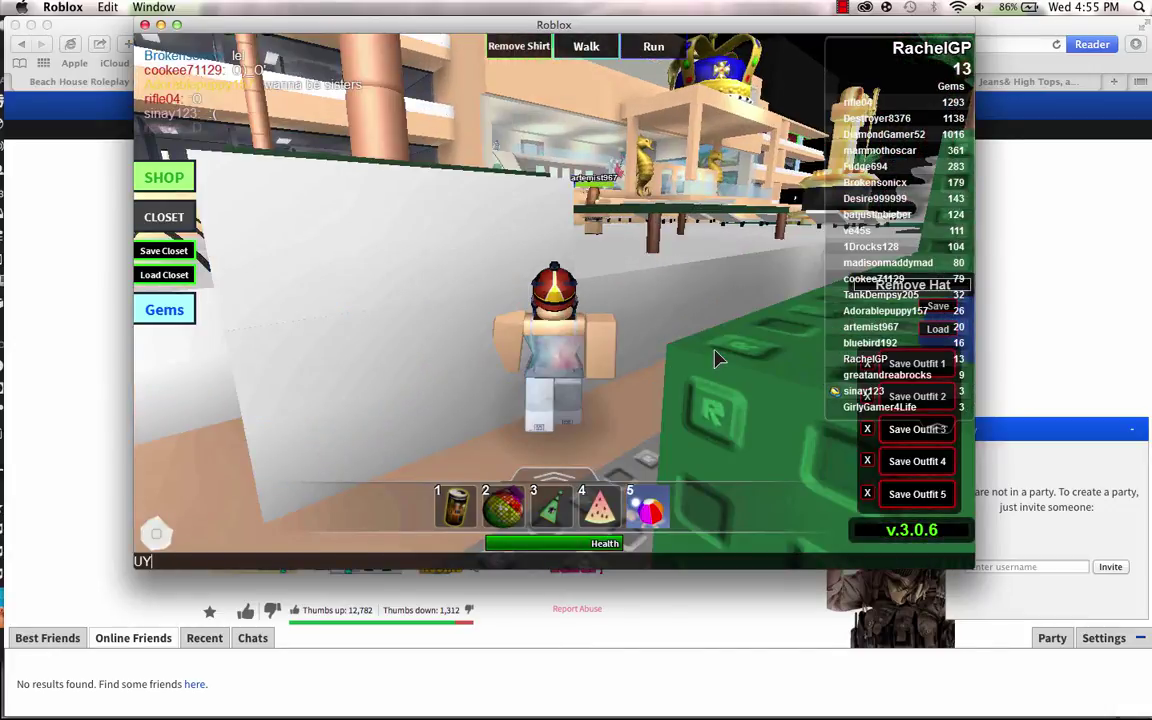
{"action": "key", "text": "Right"}
{"action": "key", "text": "Escape"}
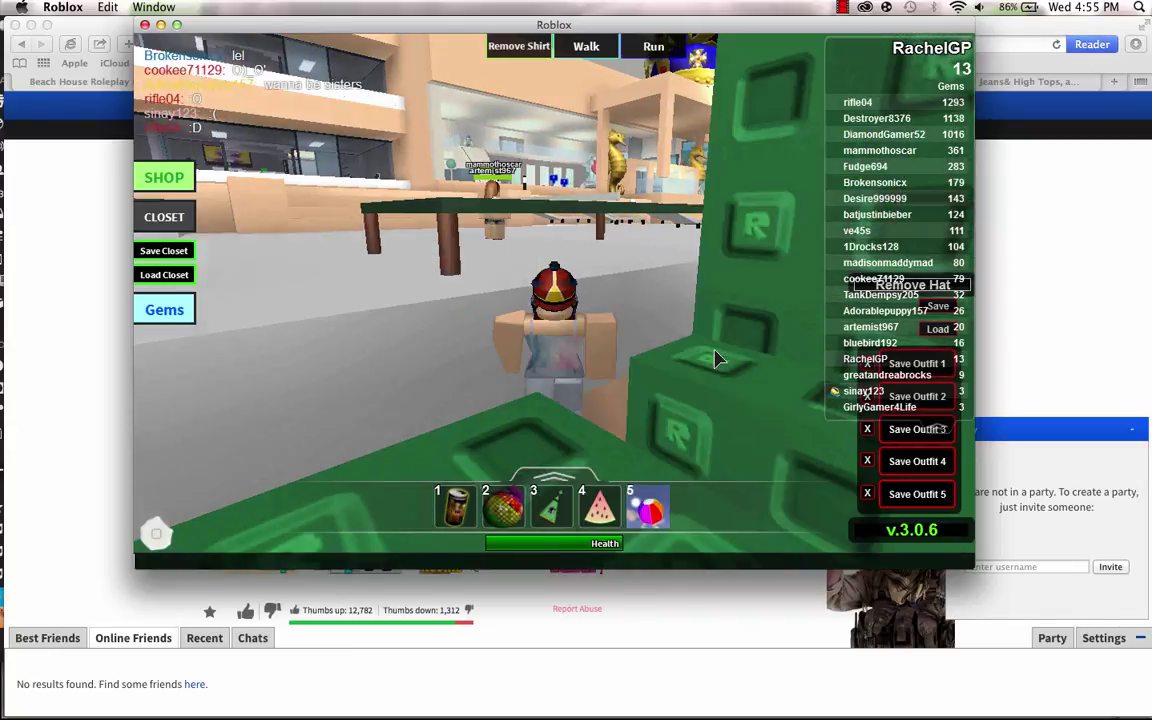
{"action": "key", "text": "Down"}
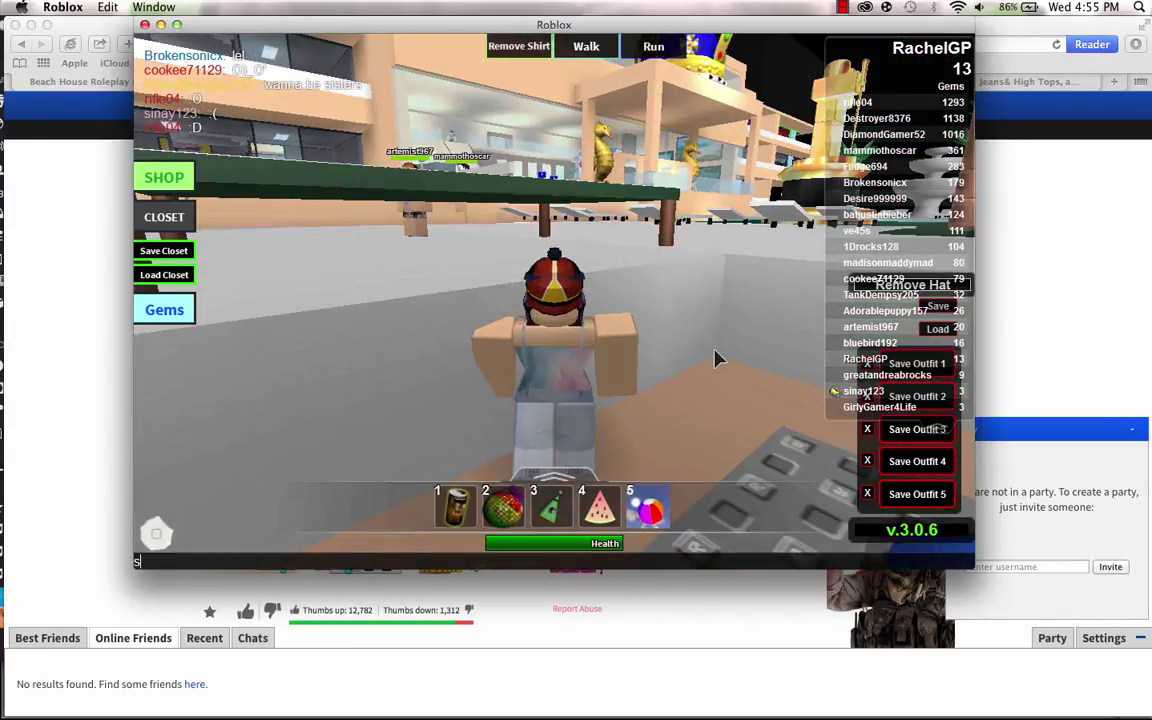
{"action": "key", "text": "Right"}
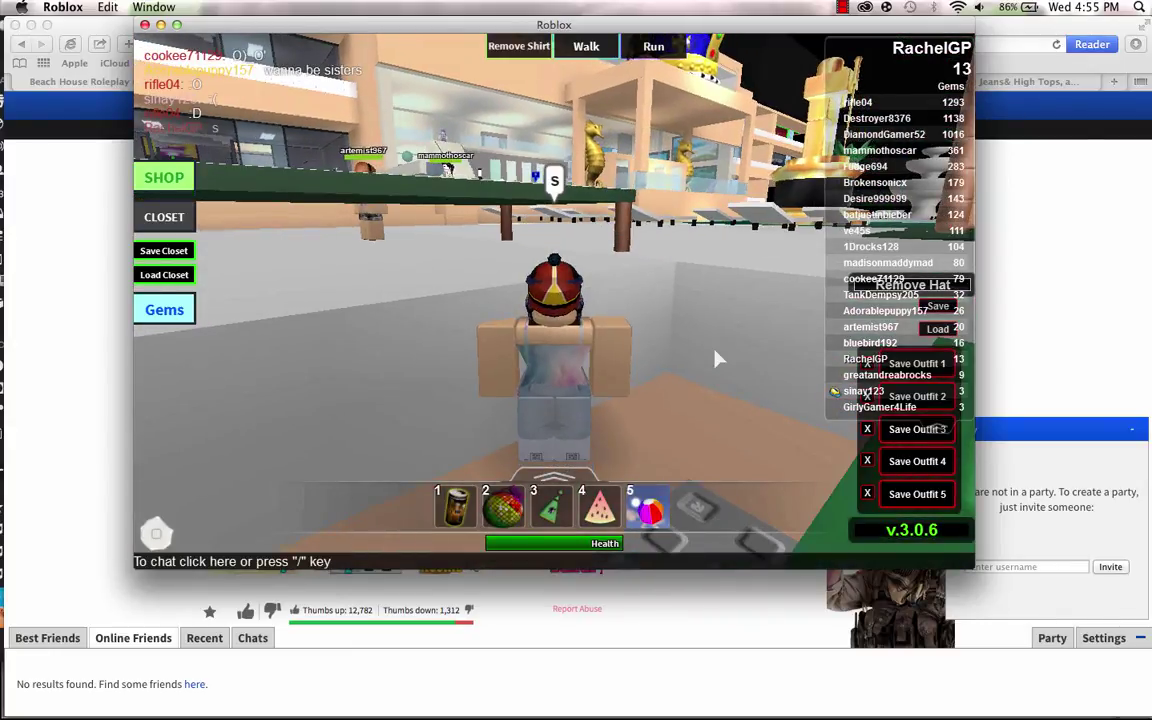
{"action": "key", "text": "slash"}
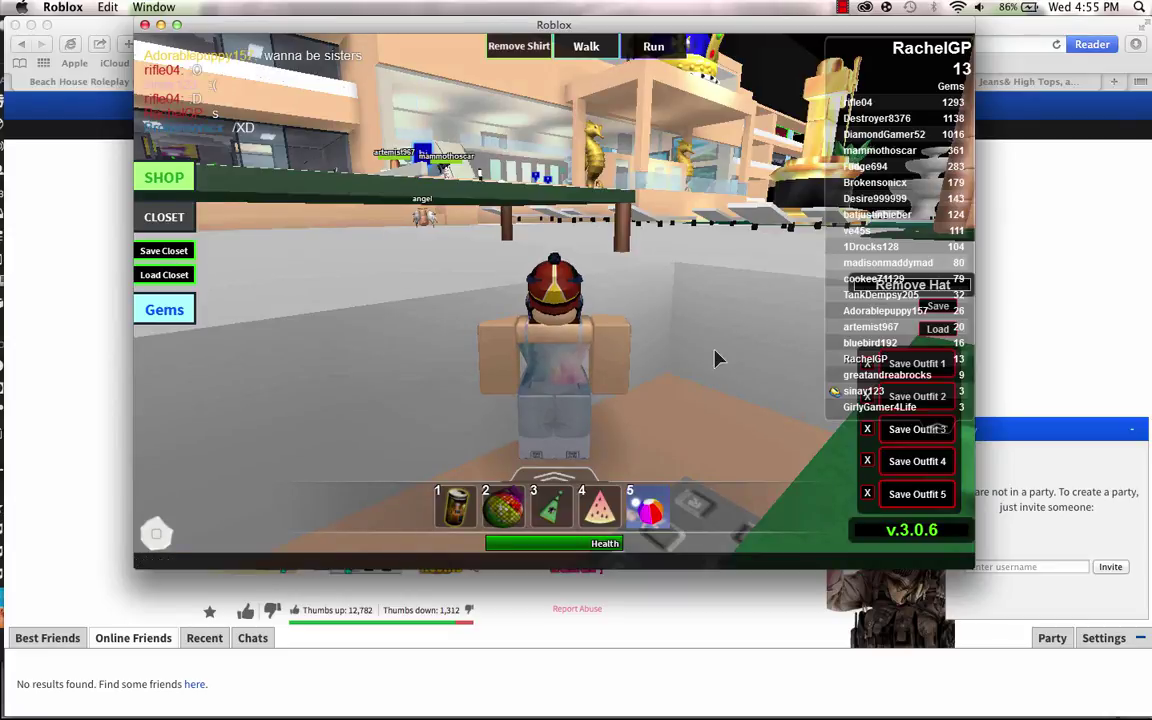
{"action": "type", "text": "UYS"}
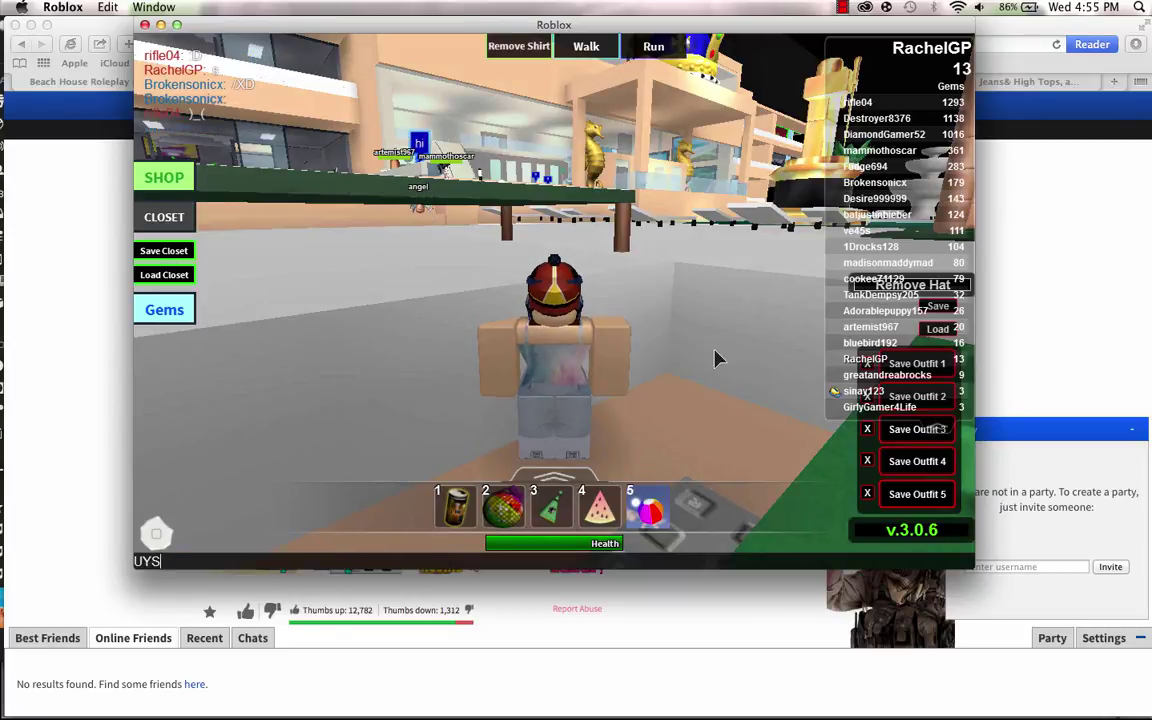
{"action": "key", "text": "Return"}
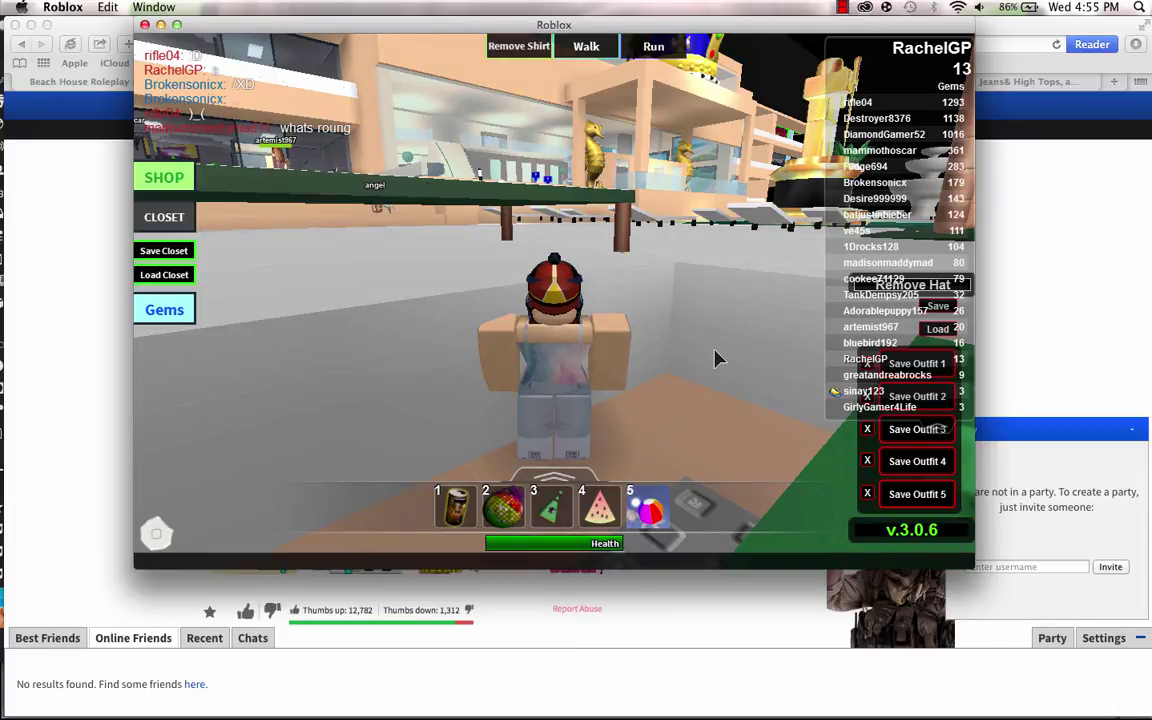
Type 'GUYS SAY HI TO YOUTUBE!' in chat, fixing typos, and send it.
{"action": "key", "text": "slash"}
{"action": "type", "text": "GUY"}
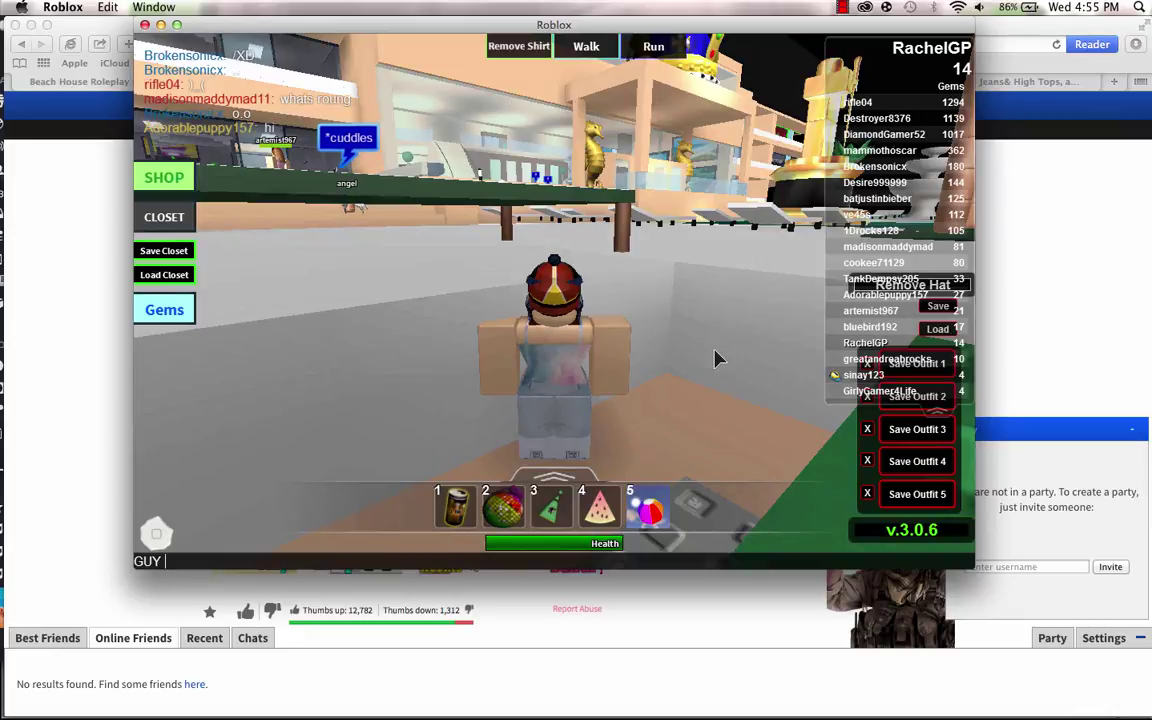
{"action": "key", "text": "BackSpace"}
{"action": "type", "text": "S"}
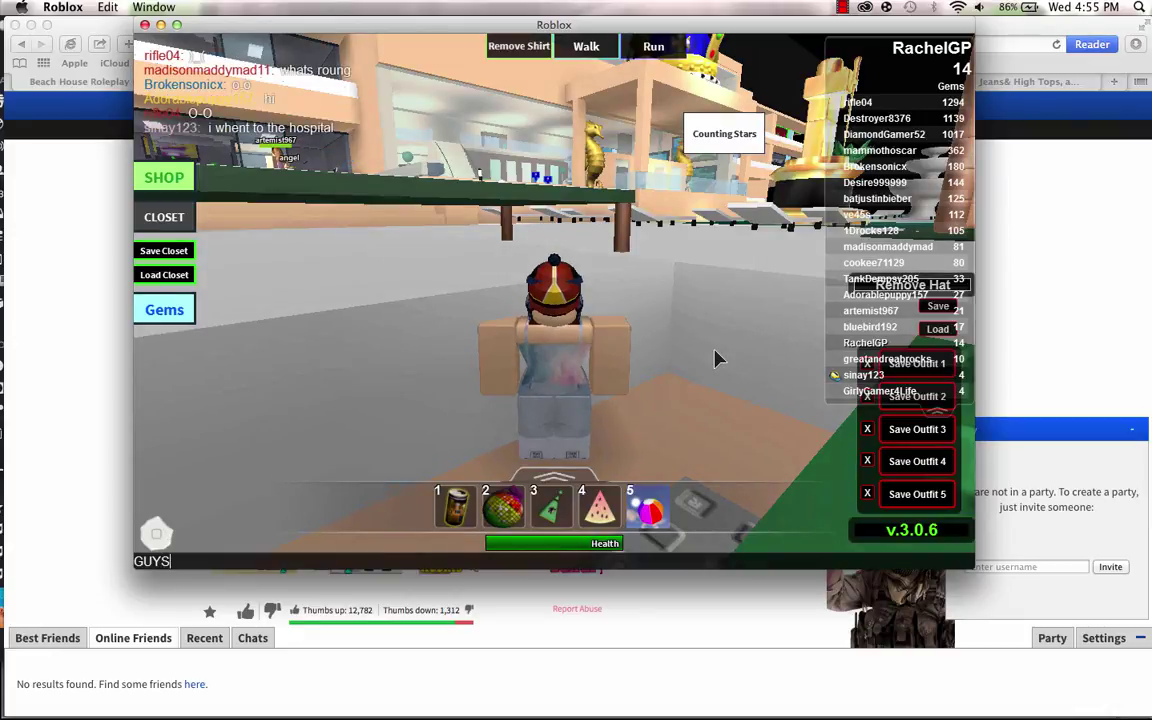
{"action": "type", "text": " SY"}
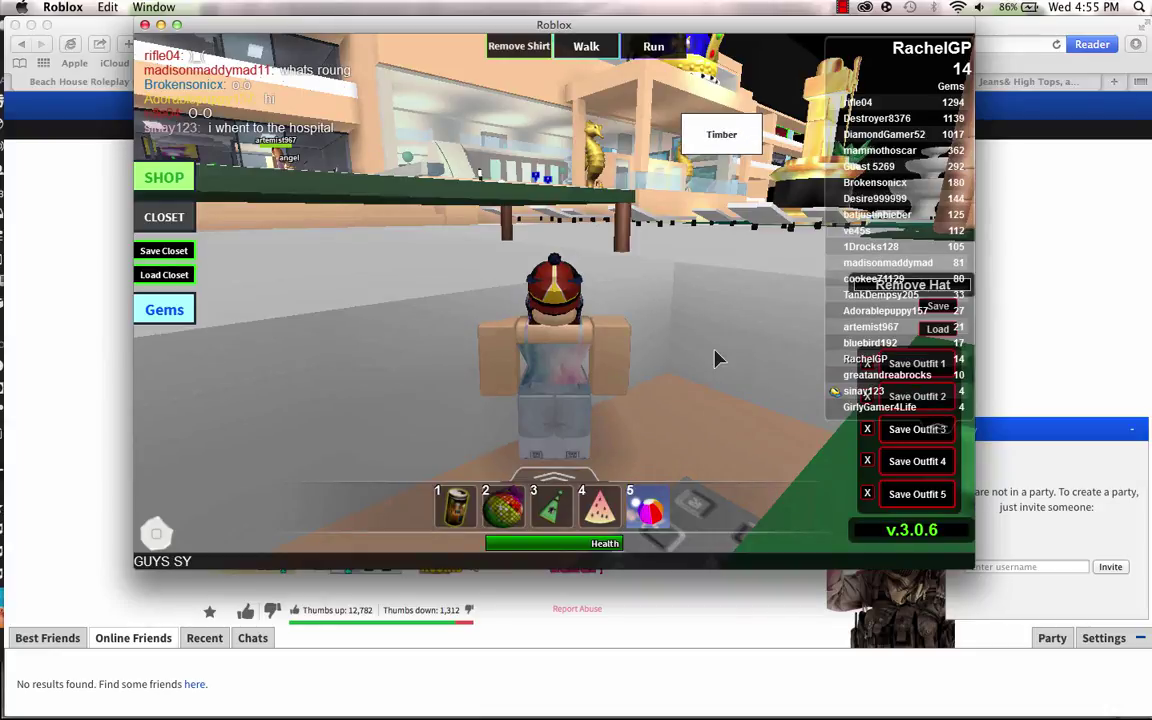
{"action": "key", "text": "BackSpace"}
{"action": "type", "text": "A"}
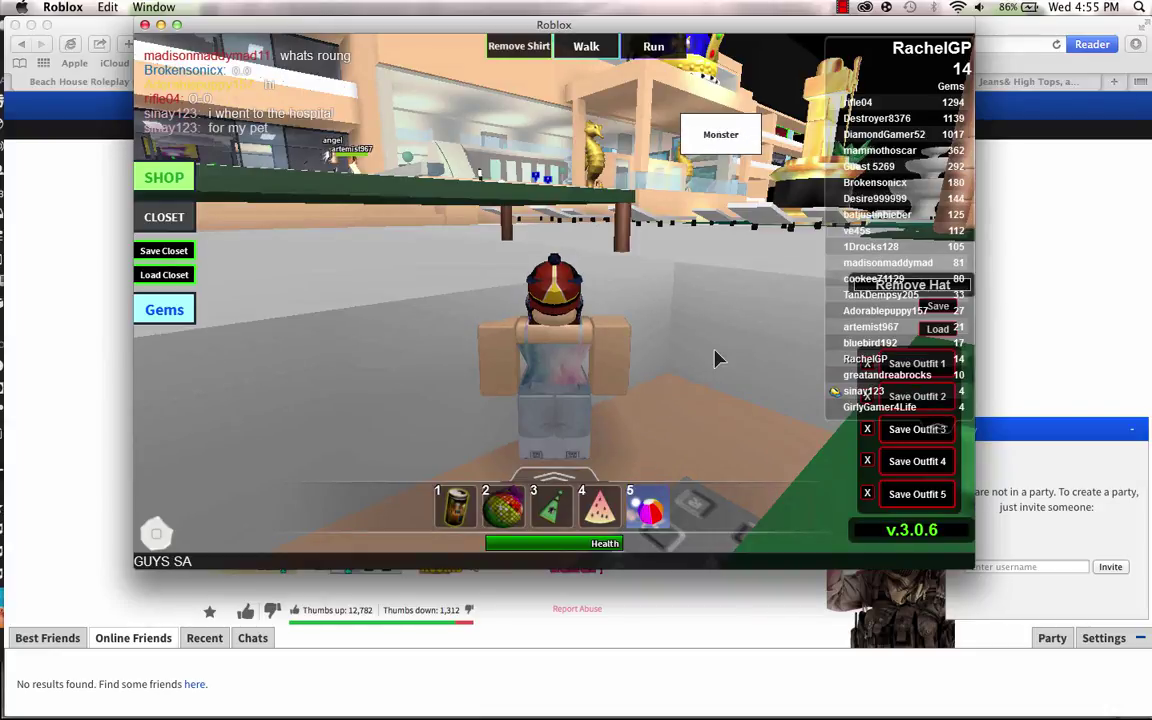
{"action": "type", "text": "YHI"}
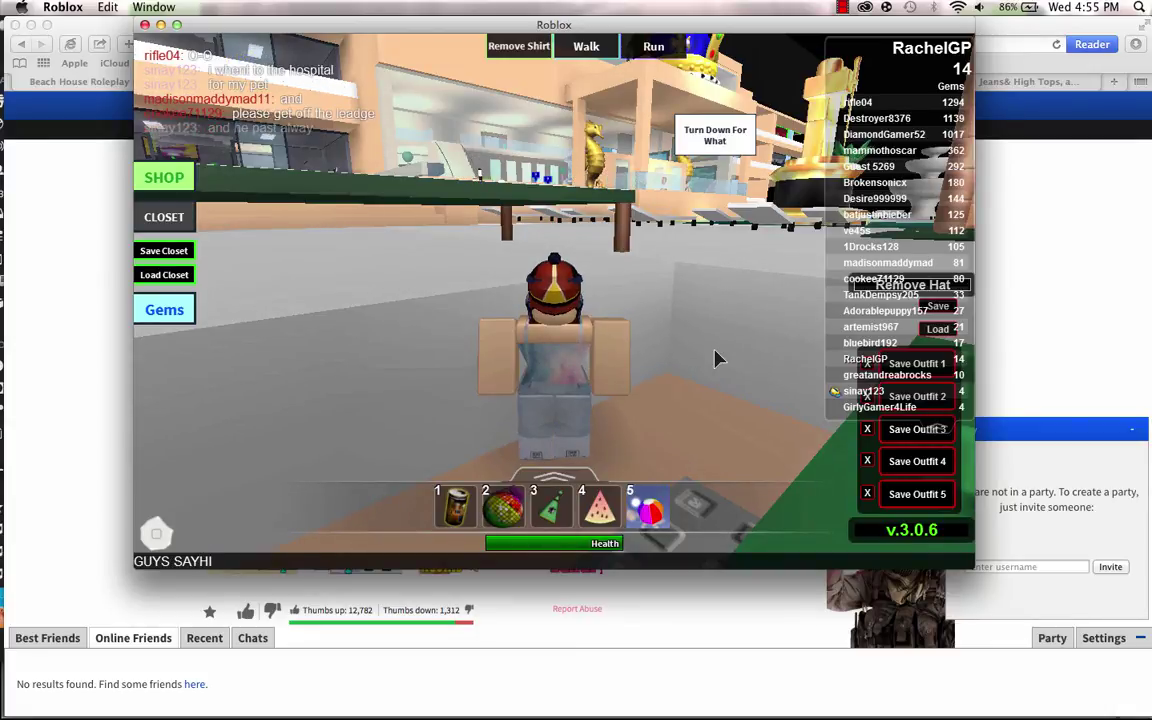
{"action": "key", "text": "BackSpace"}
{"action": "key", "text": "BackSpace"}
{"action": "type", "text": "HI"}
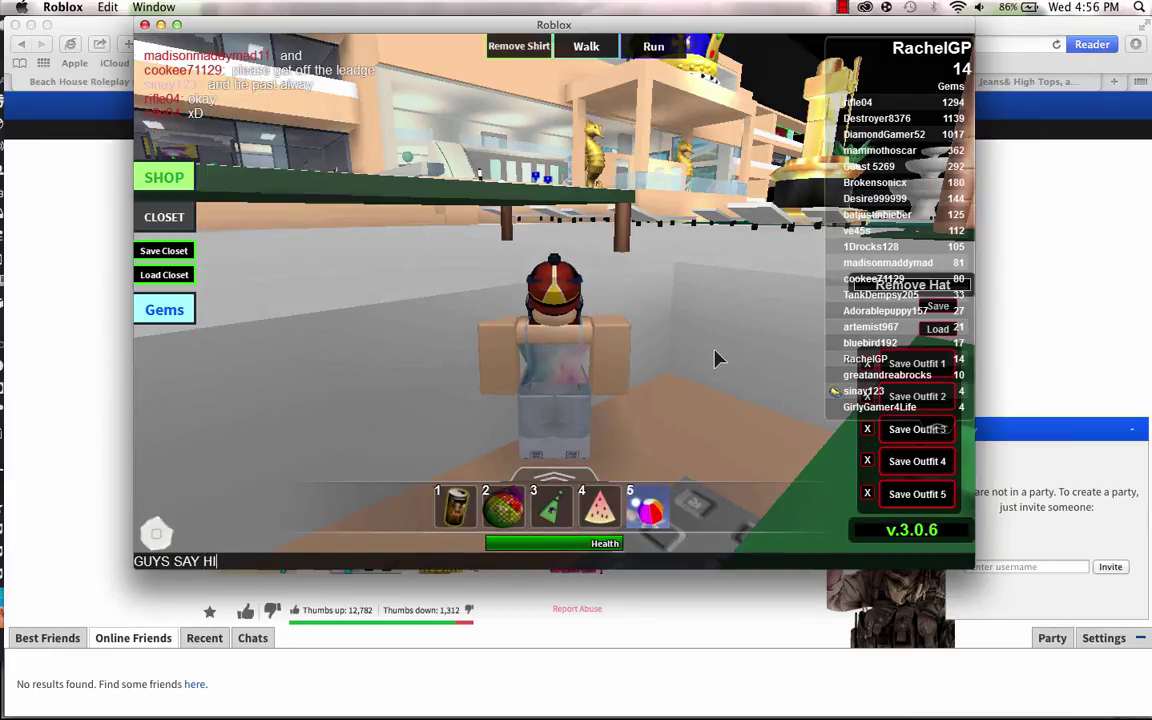
{"action": "type", "text": "TO "}
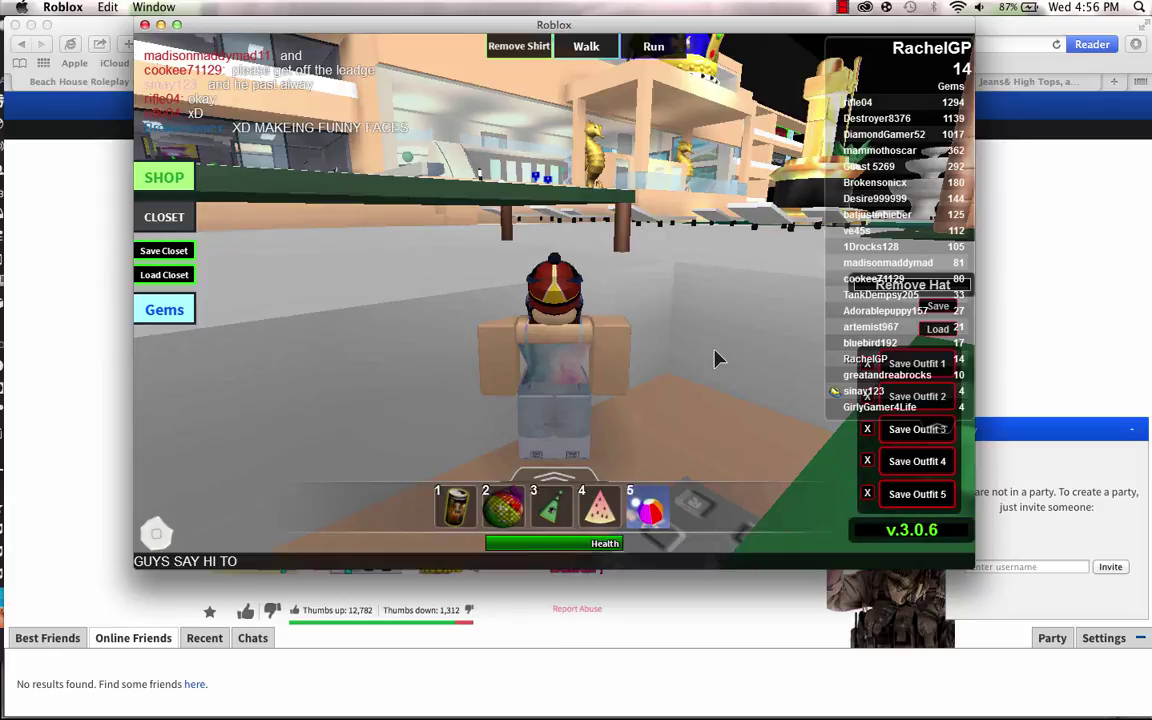
{"action": "type", "text": "YOU"}
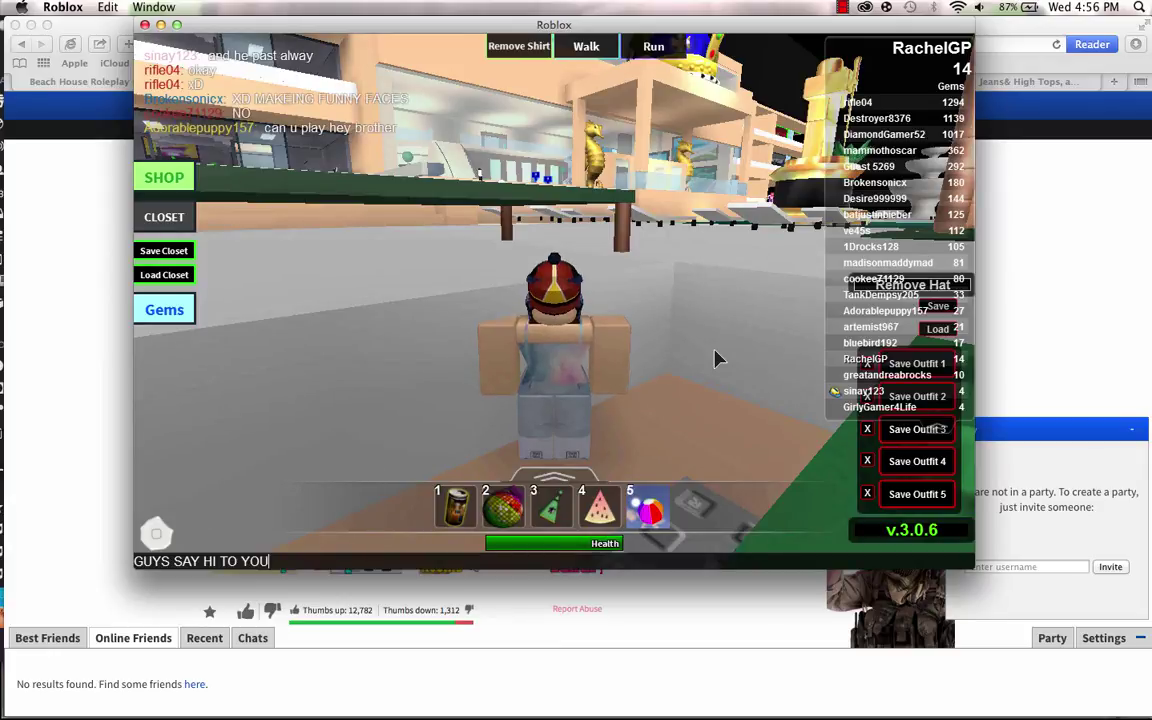
{"action": "type", "text": "T"}
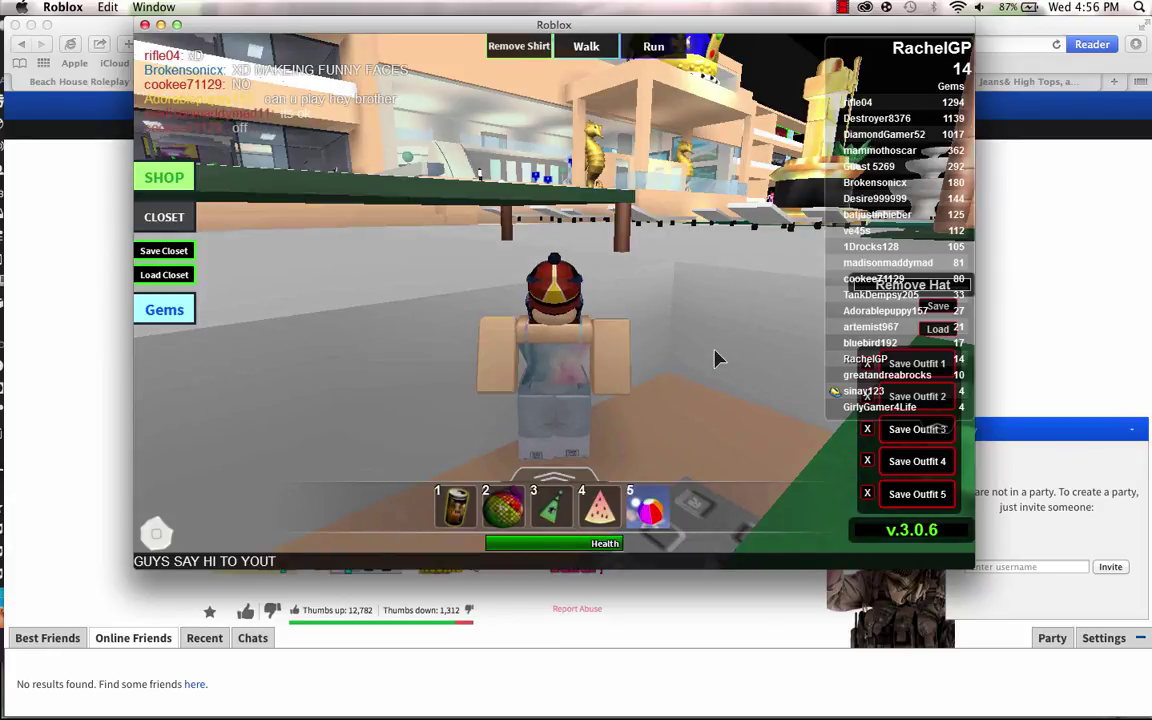
{"action": "type", "text": "UBE"}
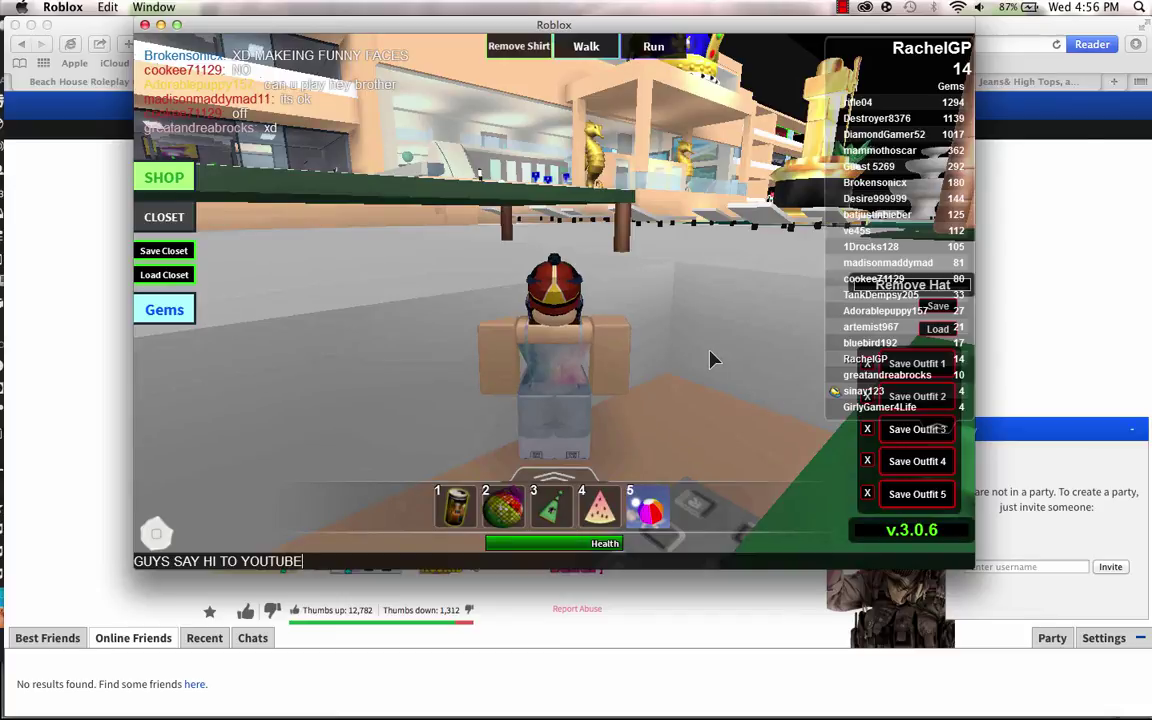
{"action": "type", "text": "!"}
{"action": "key", "text": "Return"}
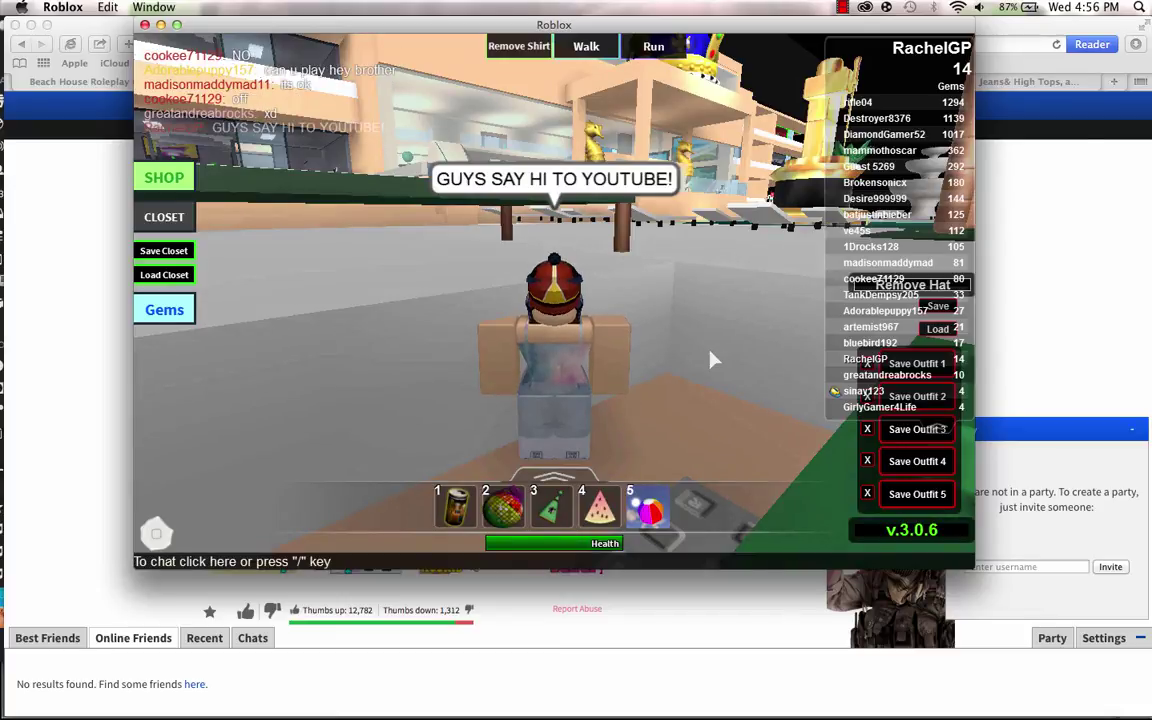
Walk the avatar past the ping-pong table and up the building's stairs.
{"action": "key", "text": "Right"}
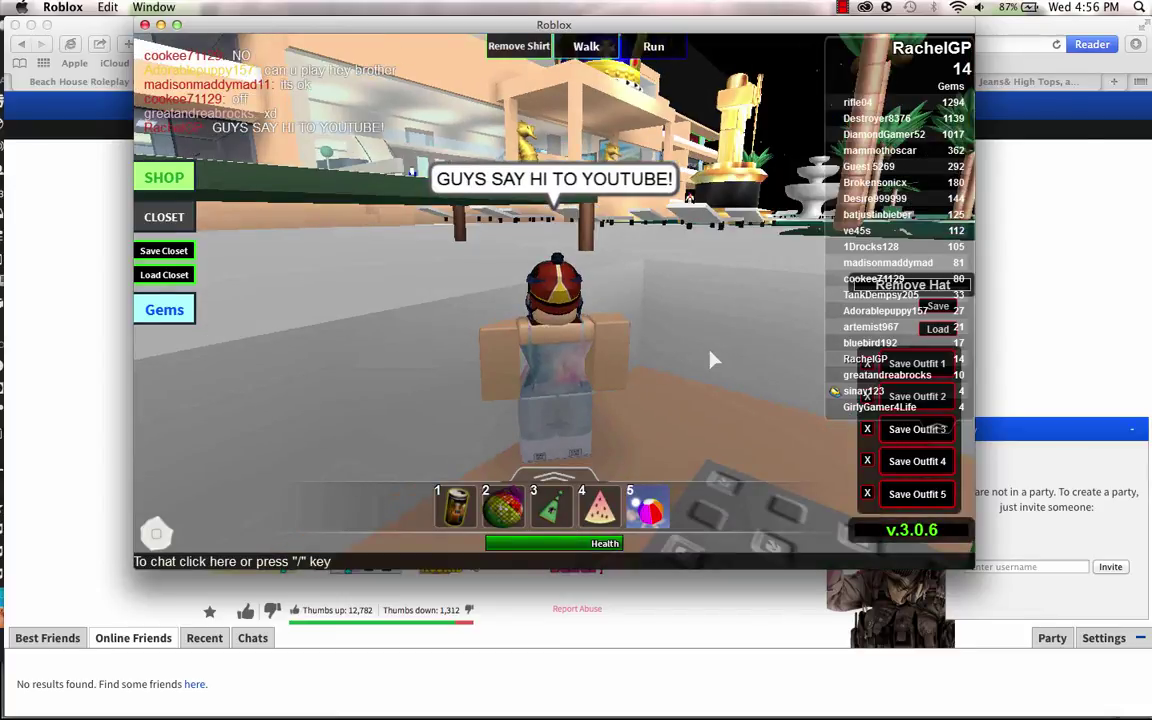
{"action": "key", "text": "Right"}
{"action": "key", "text": "Left"}
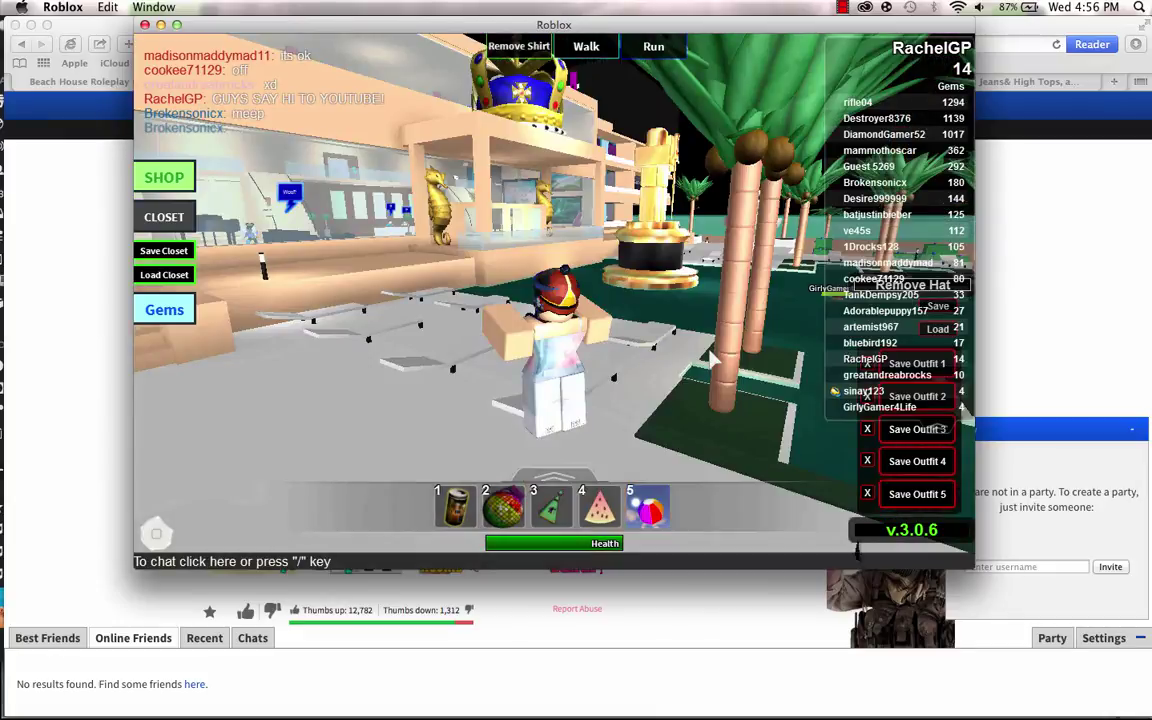
{"action": "key", "text": "Left"}
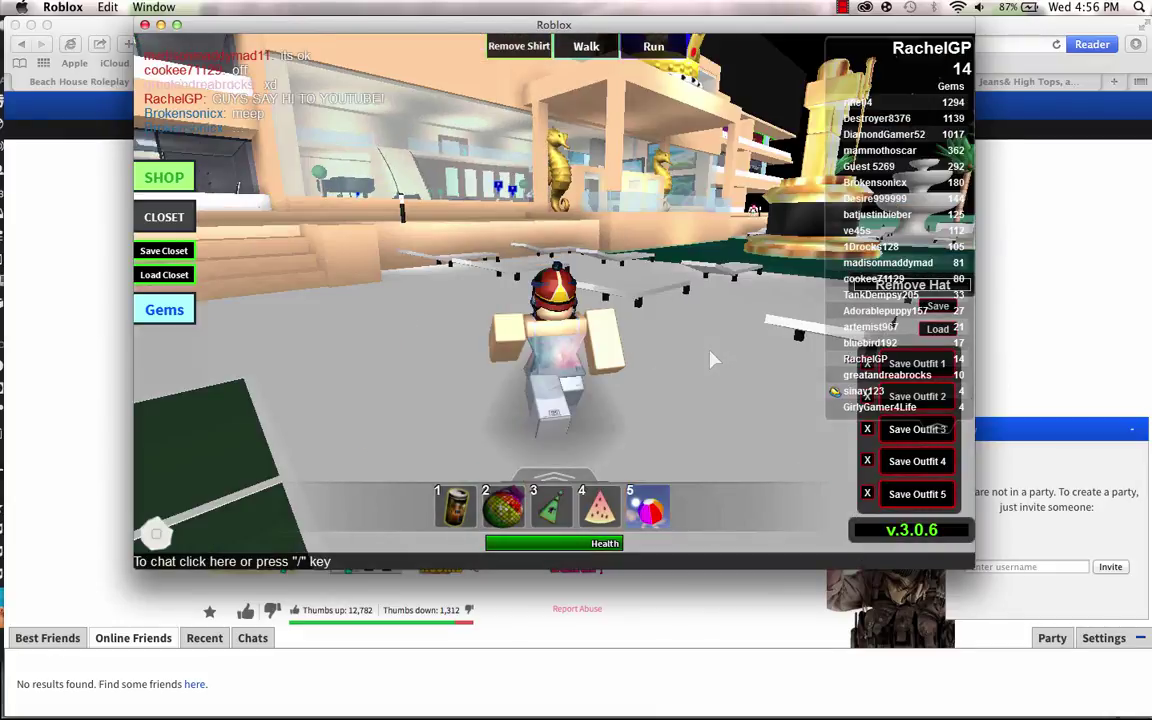
{"action": "key", "text": "Right"}
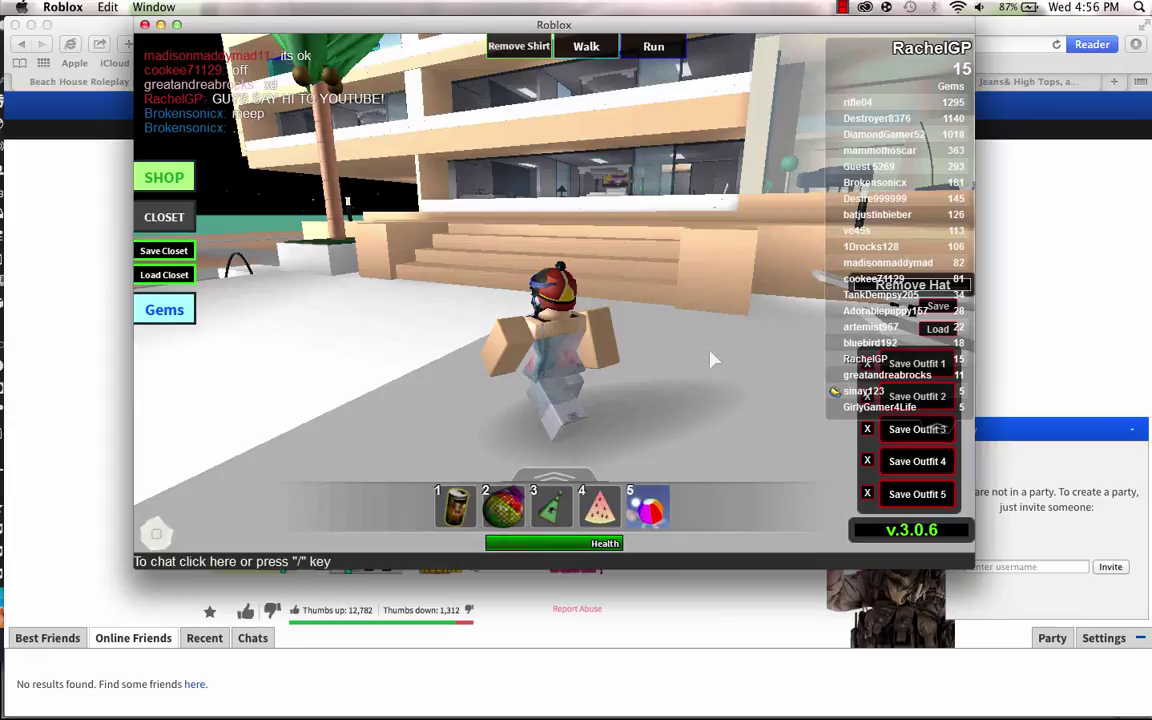
{"action": "key", "text": "Down"}
{"action": "key", "text": "Right"}
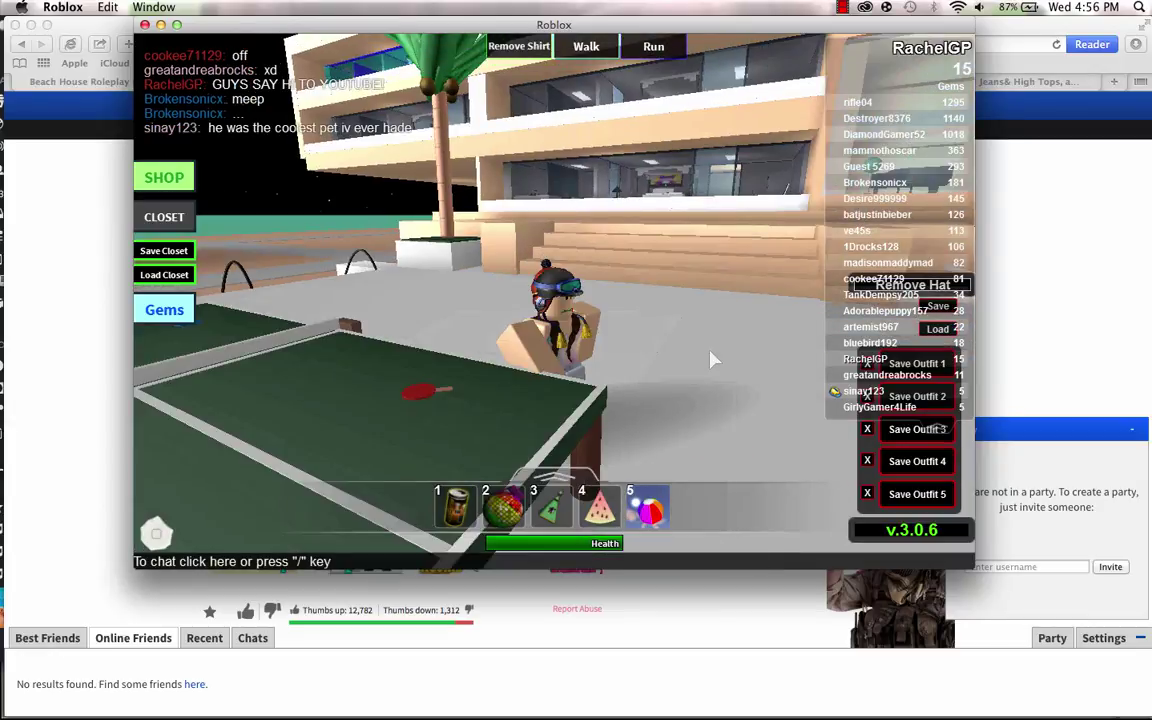
{"action": "key", "text": "Up"}
{"action": "key", "text": "Up"}
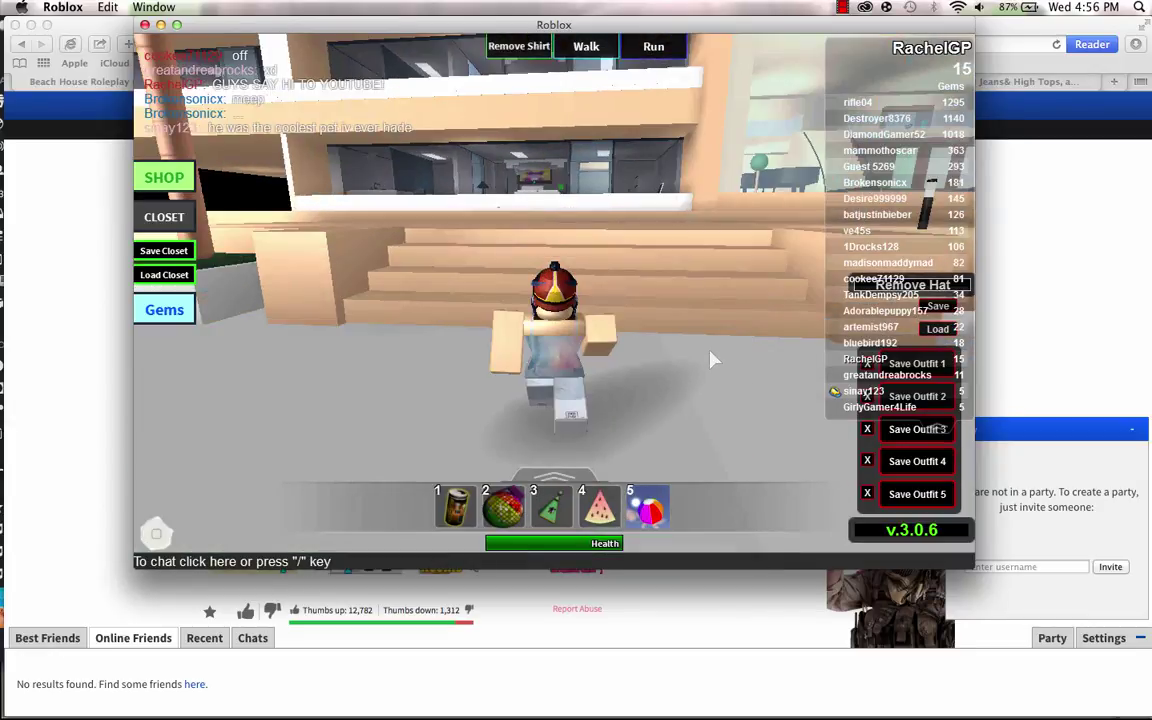
{"action": "key", "text": "Up"}
{"action": "key", "text": "Right"}
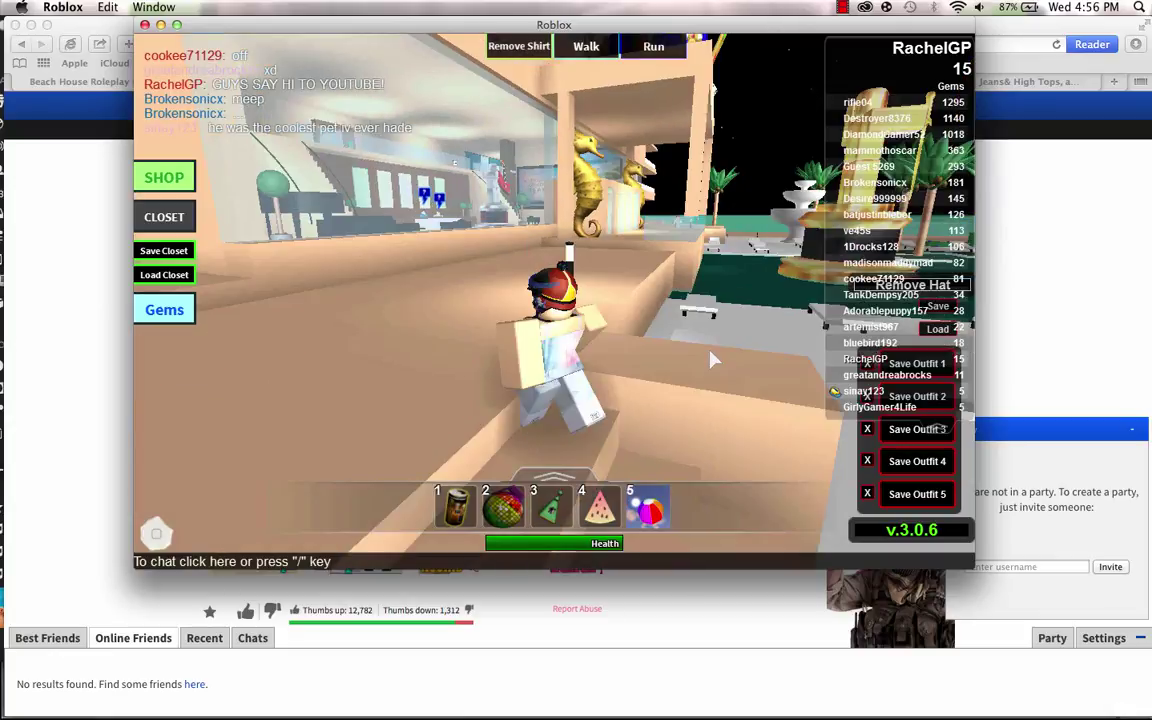
Walk the avatar through the lobby past the seahorse statue toward the hotel wall.
{"action": "key", "text": "Left"}
{"action": "key", "text": "Right"}
{"action": "key", "text": "Up"}
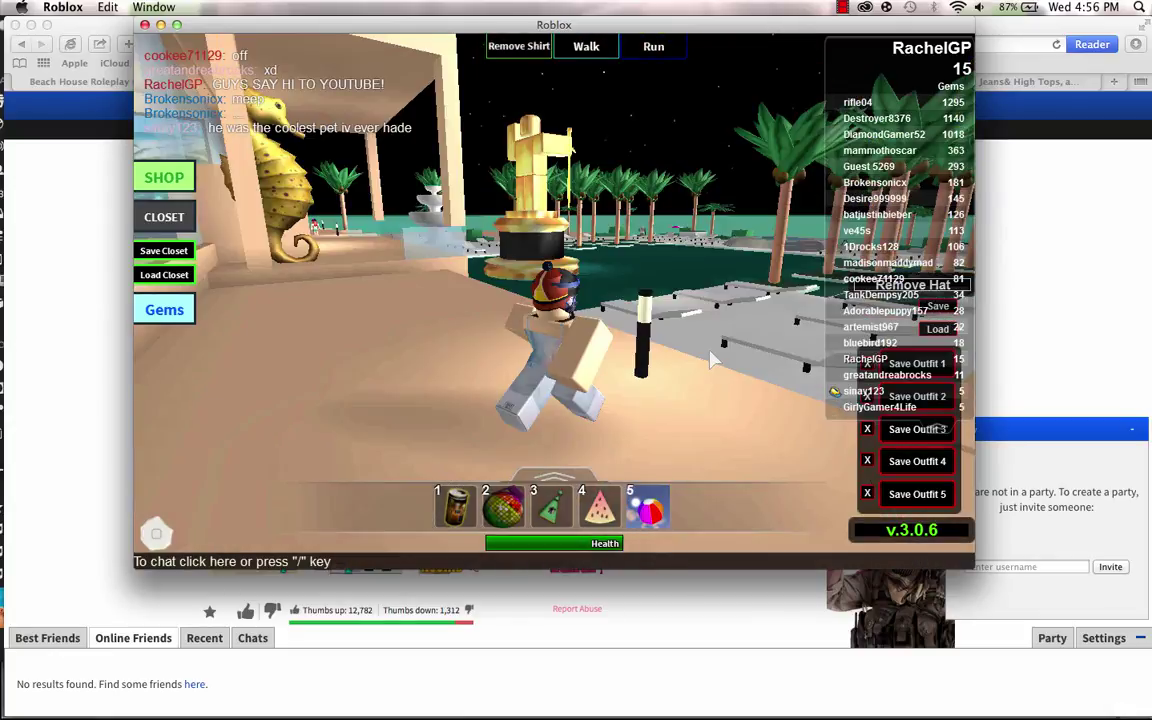
{"action": "key", "text": "Left"}
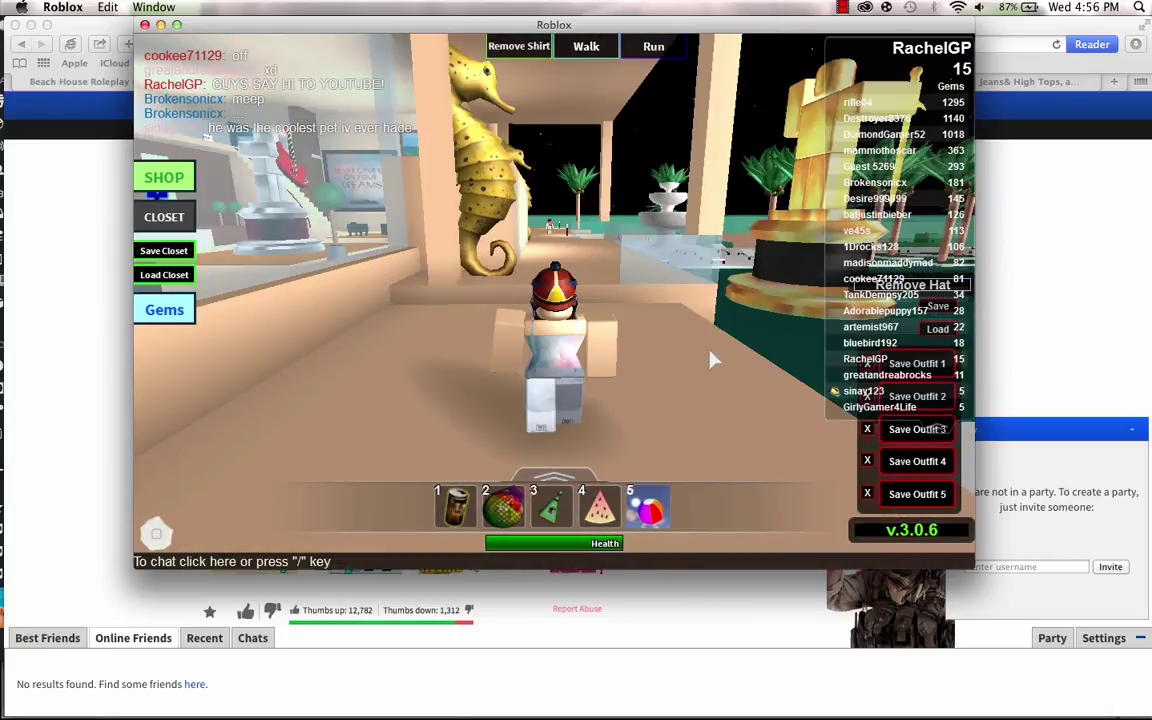
{"action": "key", "text": "Right"}
{"action": "key", "text": "Left"}
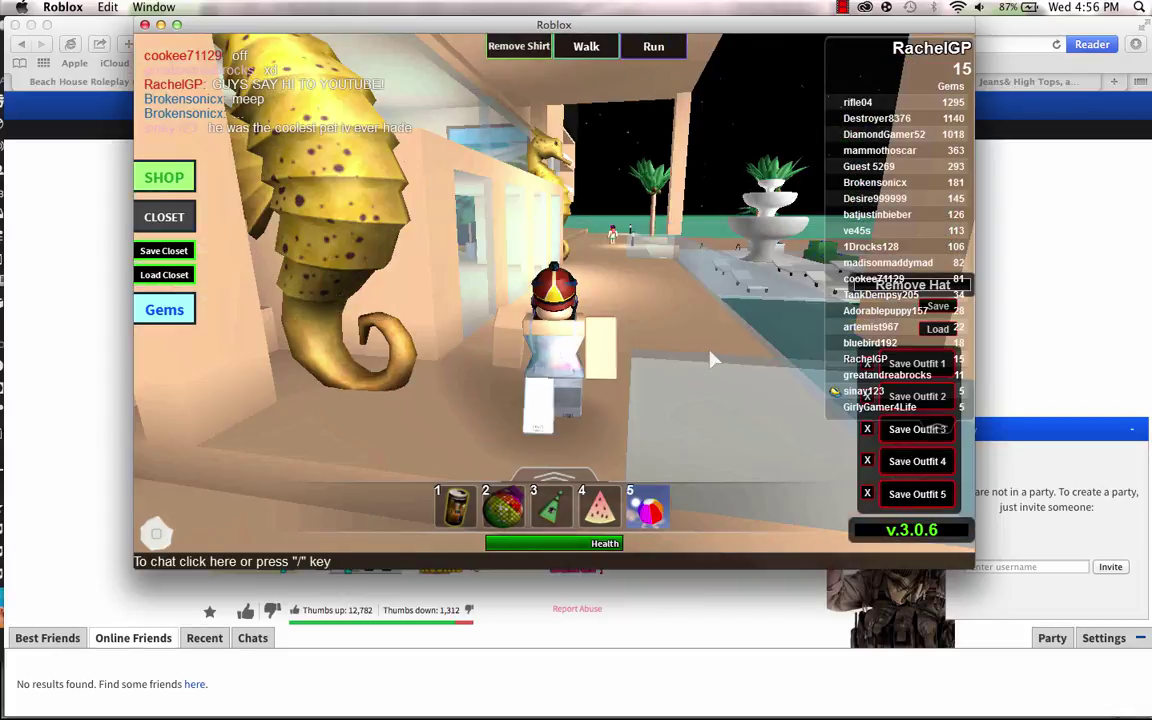
{"action": "key", "text": "Right"}
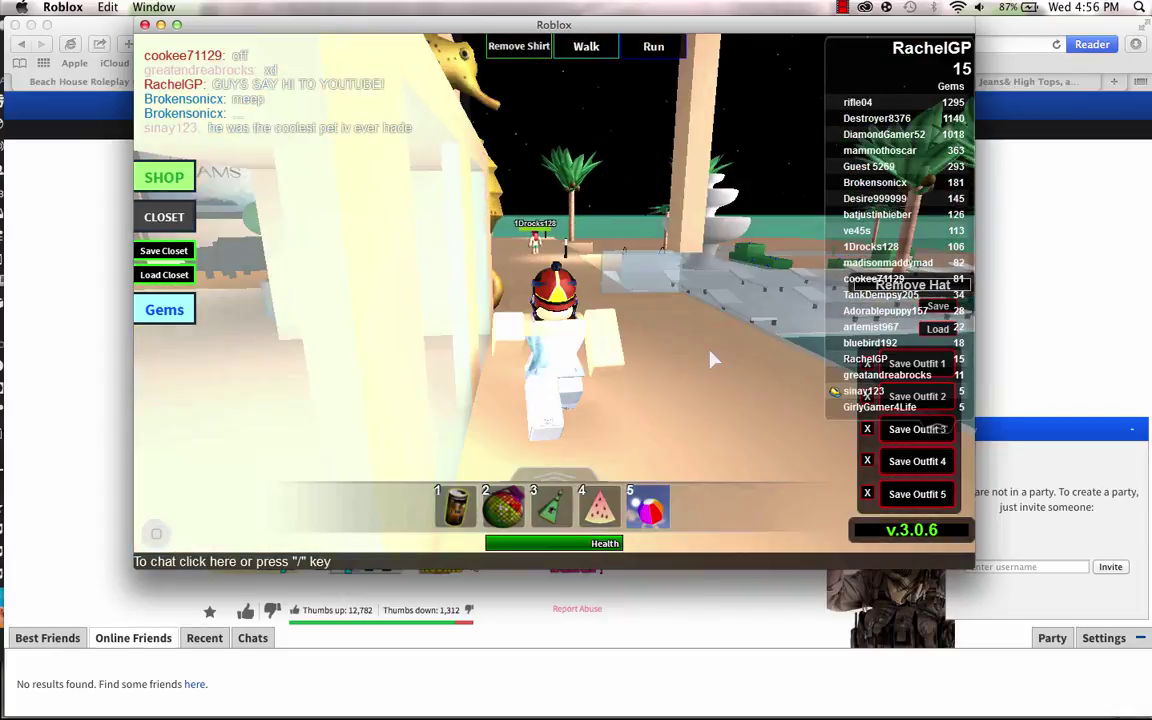
{"action": "key", "text": "Left"}
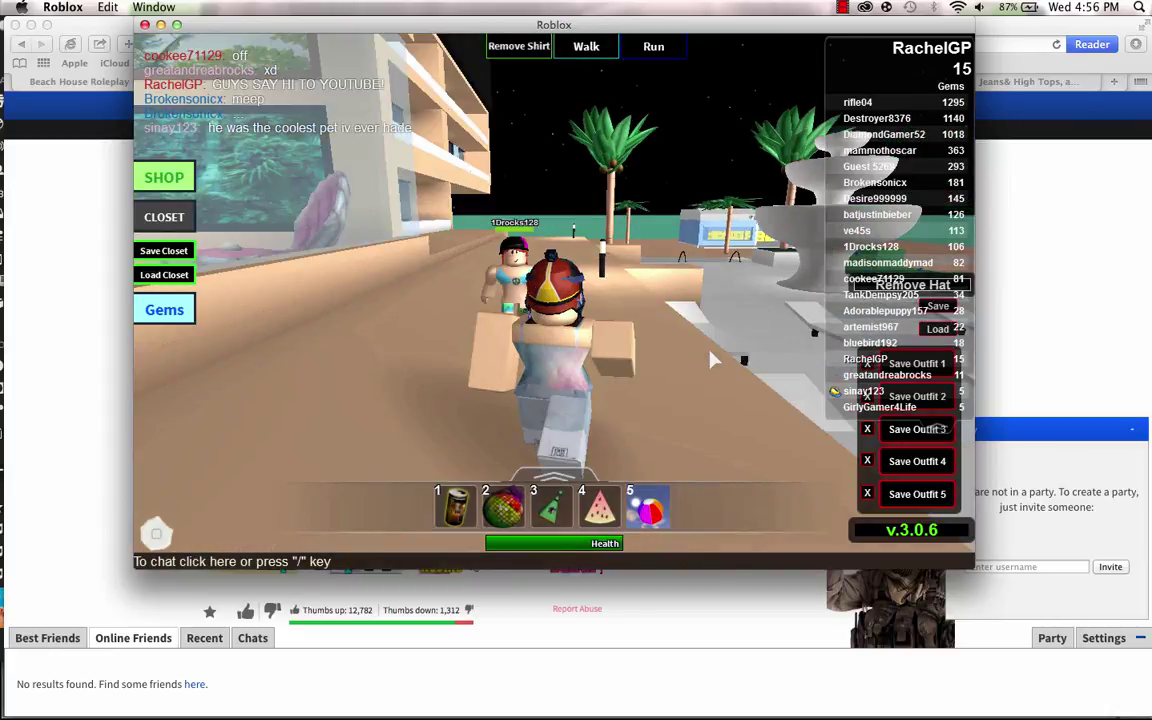
{"action": "key", "text": "Left"}
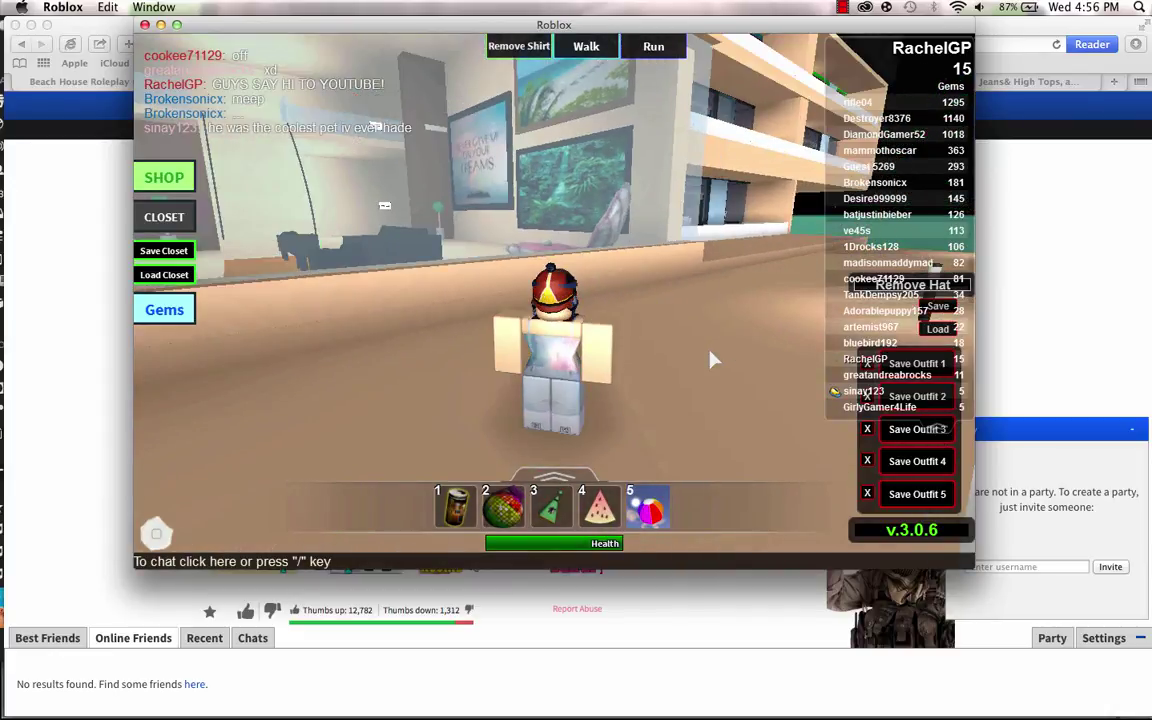
{"action": "key", "text": "Left"}
Swing the camera around the avatar on the beach, then bring up the Game Menu.
{"action": "scroll", "coordinate": [712, 360], "scroll_direction": "up", "scroll_amount": 5}
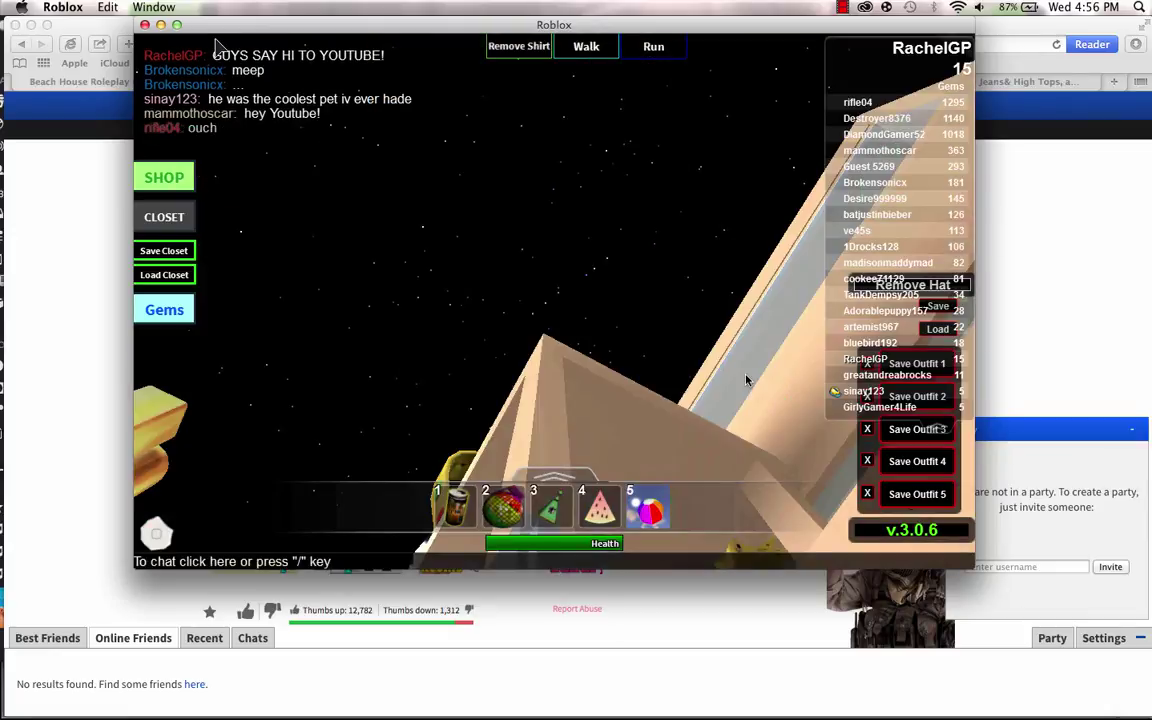
{"action": "scroll", "coordinate": [555, 300], "scroll_direction": "up", "scroll_amount": 2}
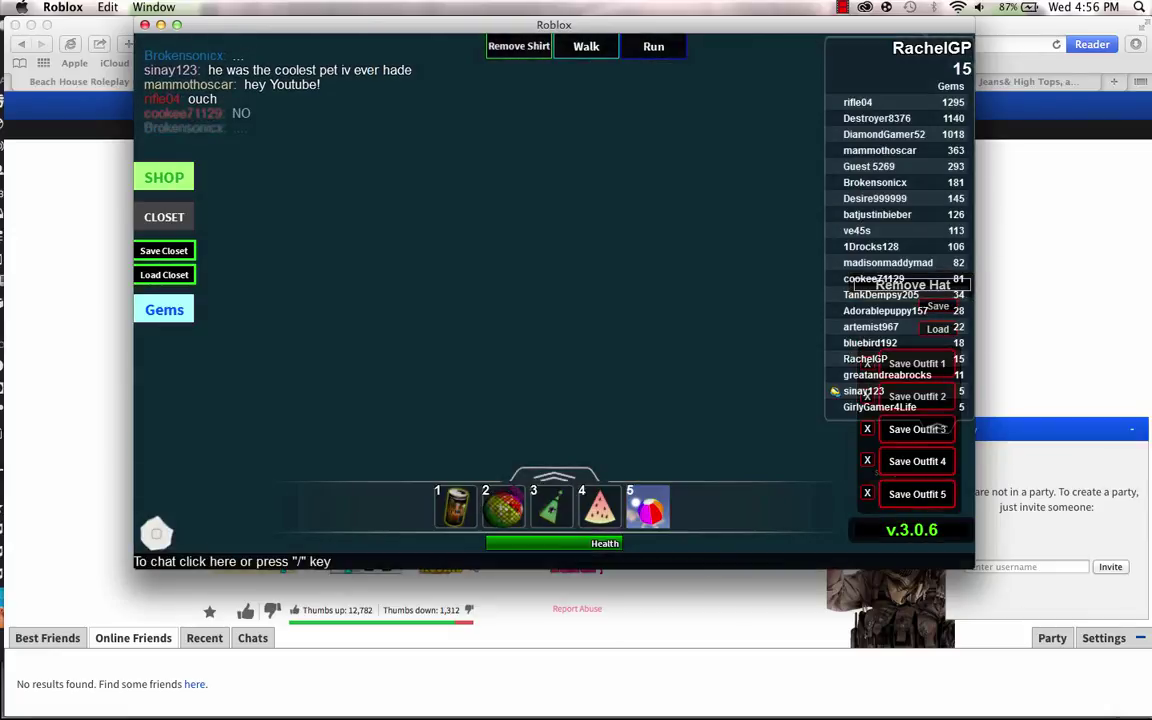
{"action": "scroll", "coordinate": [193, 48], "scroll_direction": "up", "scroll_amount": 3}
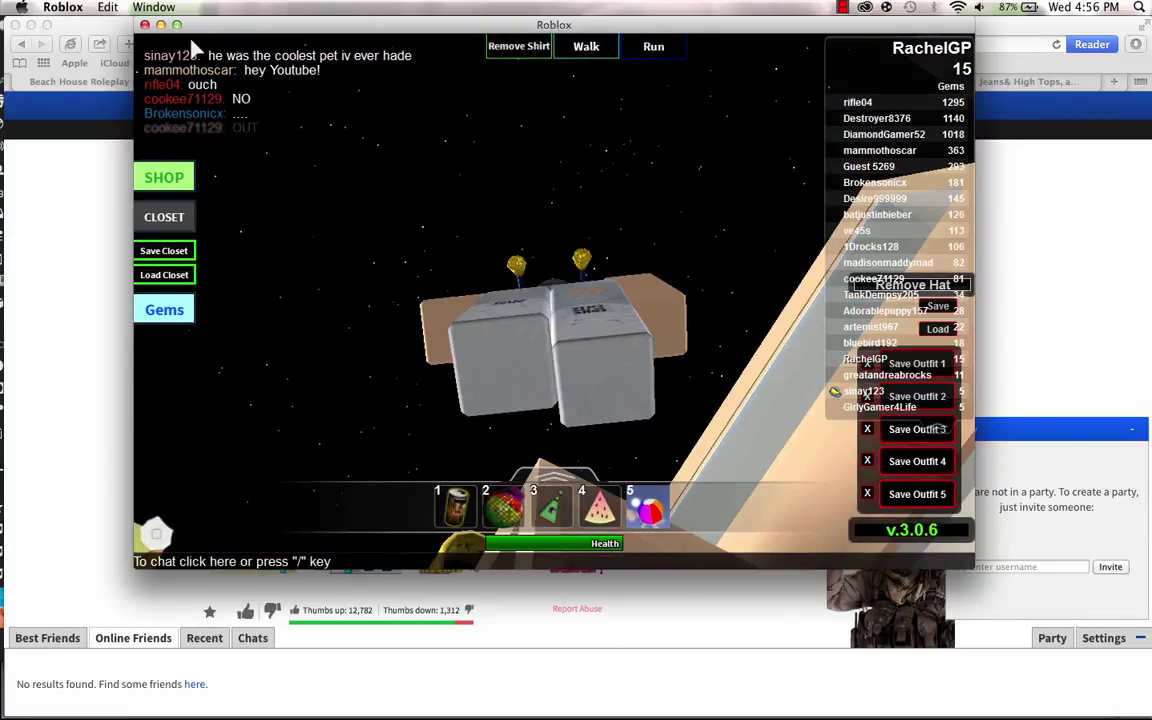
{"action": "scroll", "coordinate": [193, 48], "scroll_direction": "up", "scroll_amount": 3}
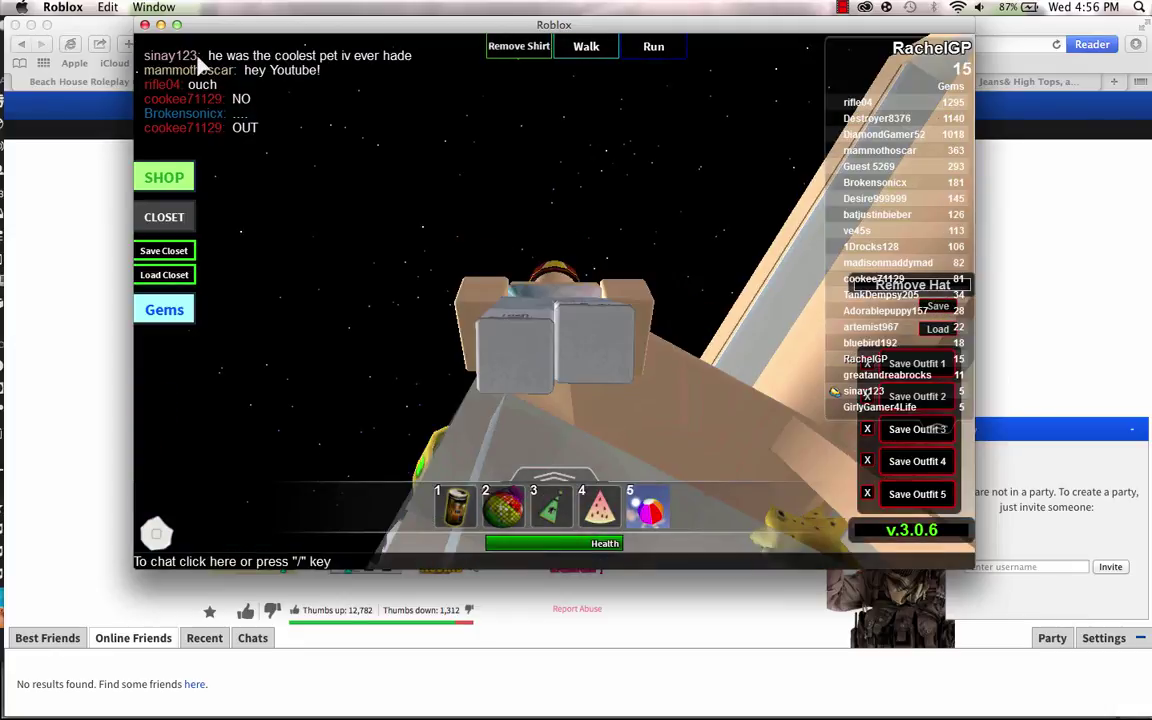
{"action": "scroll", "coordinate": [200, 62], "scroll_direction": "up", "scroll_amount": 3}
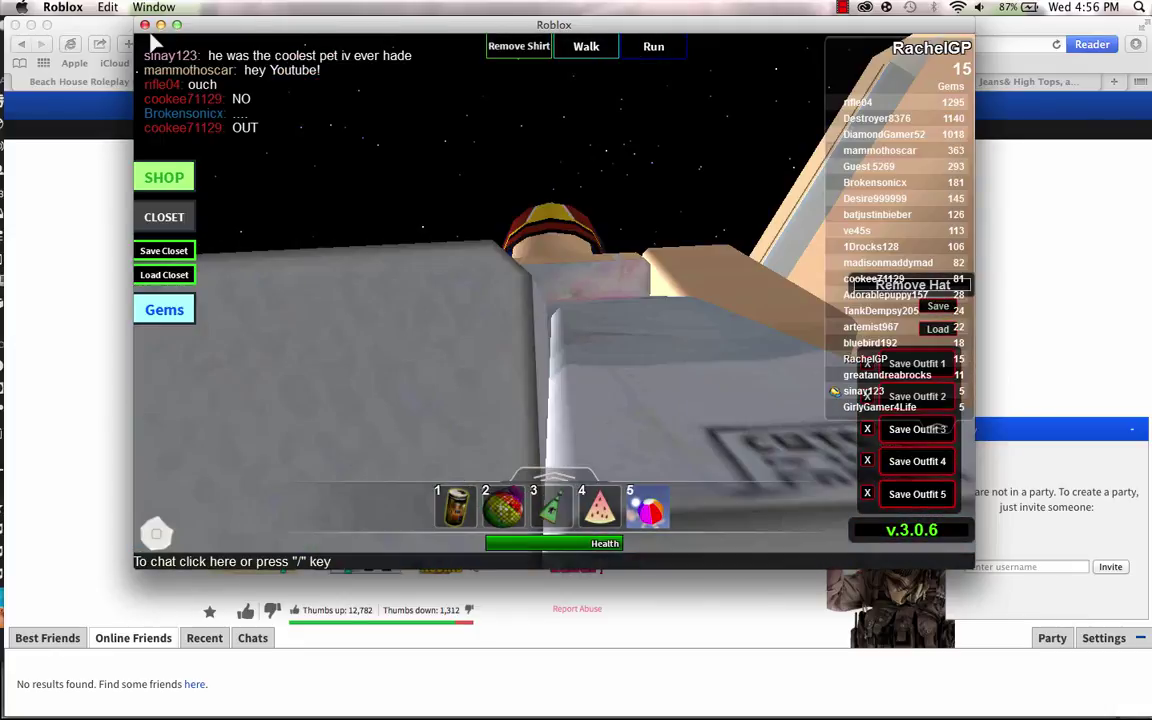
{"action": "scroll", "coordinate": [152, 42], "scroll_direction": "down", "scroll_amount": 3}
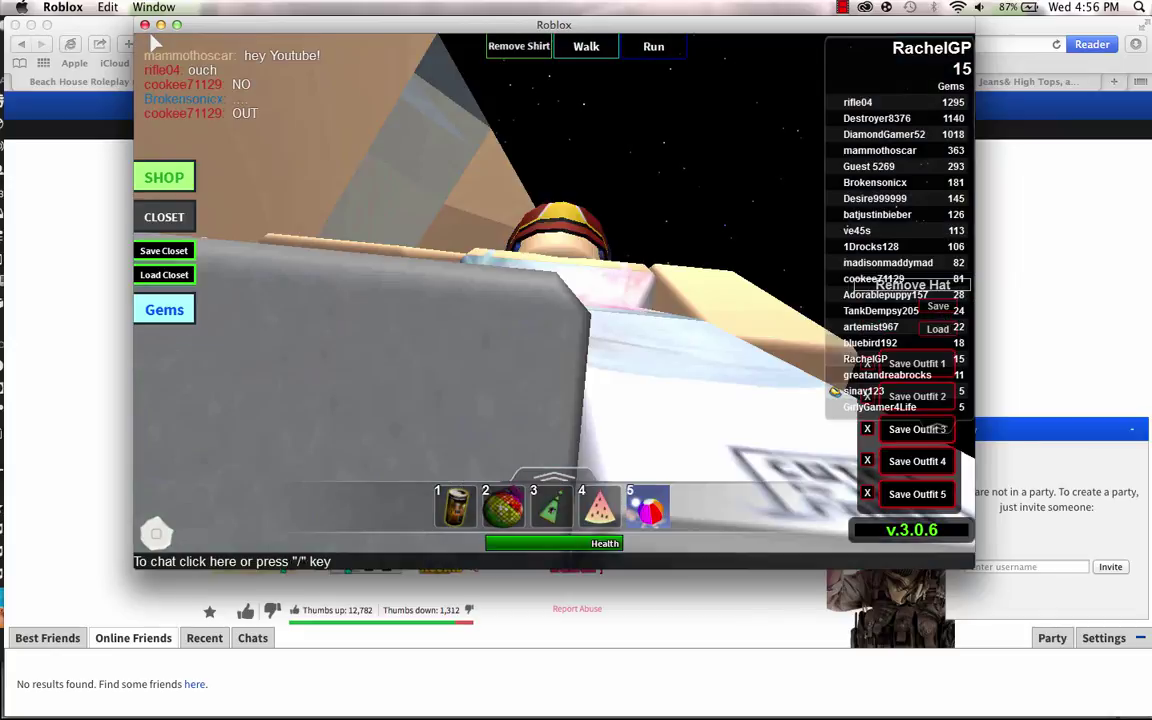
{"action": "scroll", "coordinate": [152, 42], "scroll_direction": "up", "scroll_amount": 3}
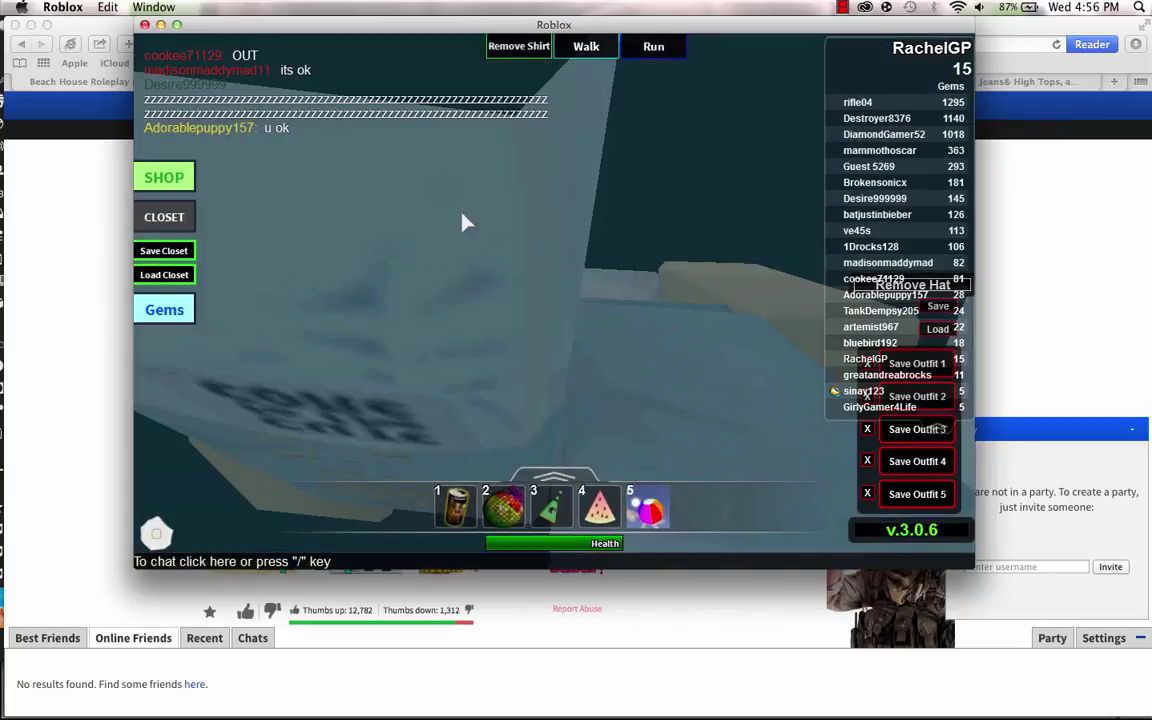
{"action": "scroll", "coordinate": [463, 222], "scroll_direction": "down", "scroll_amount": 2}
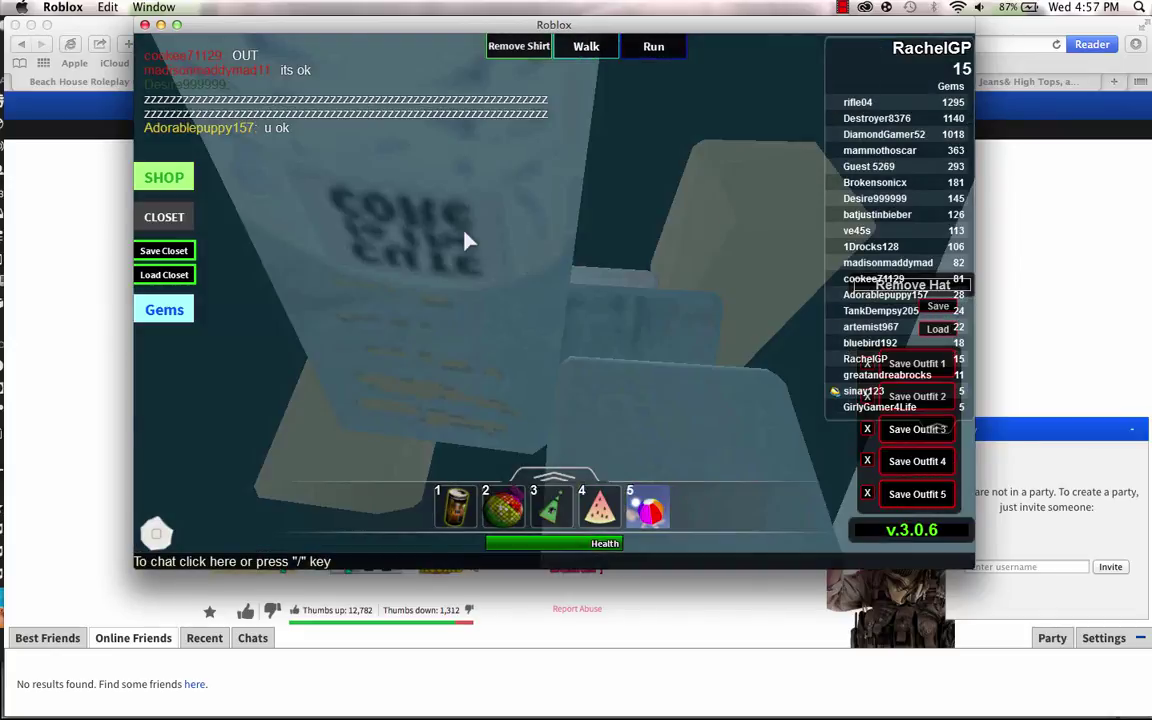
{"action": "scroll", "coordinate": [466, 240], "scroll_direction": "down", "scroll_amount": 3}
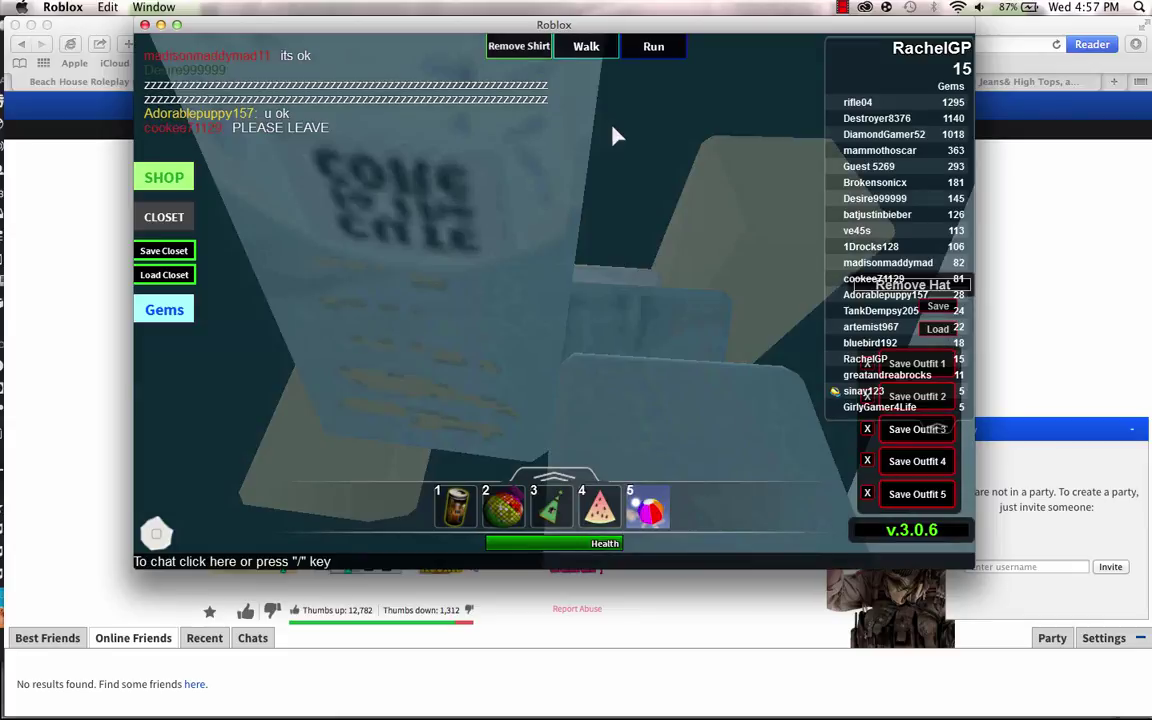
{"action": "scroll", "coordinate": [557, 311], "scroll_direction": "up", "scroll_amount": 3}
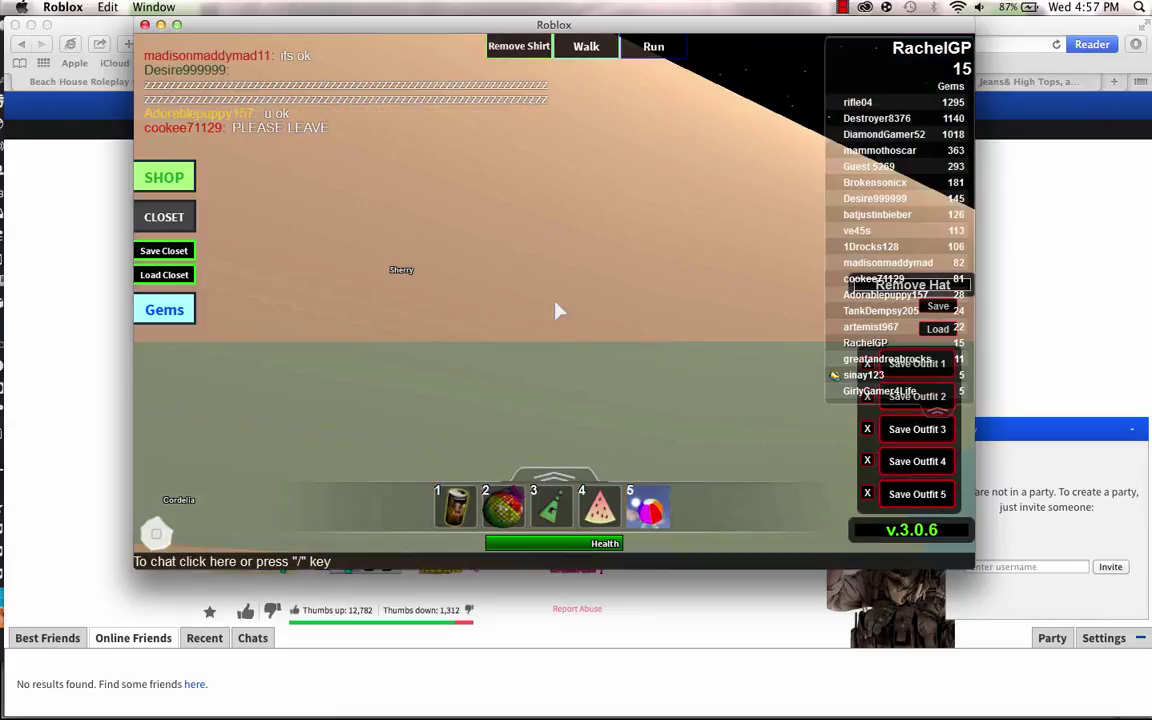
{"action": "scroll", "coordinate": [557, 311], "scroll_direction": "down", "scroll_amount": 3}
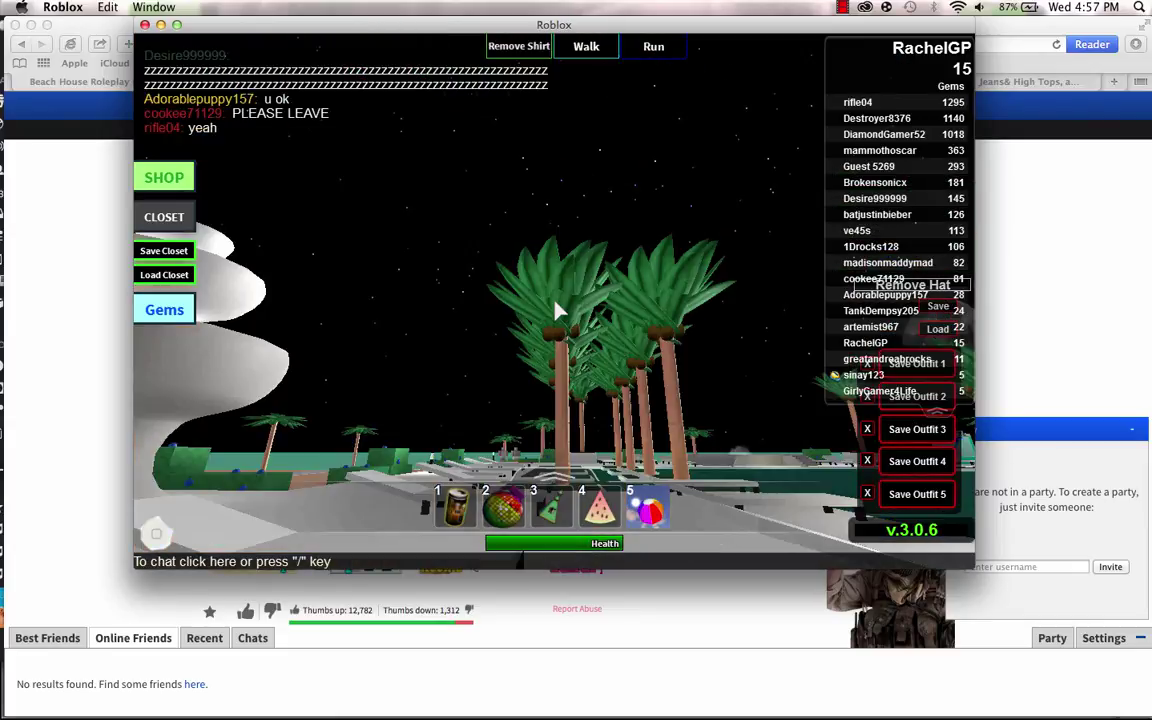
{"action": "scroll", "coordinate": [557, 311], "scroll_direction": "up", "scroll_amount": 3}
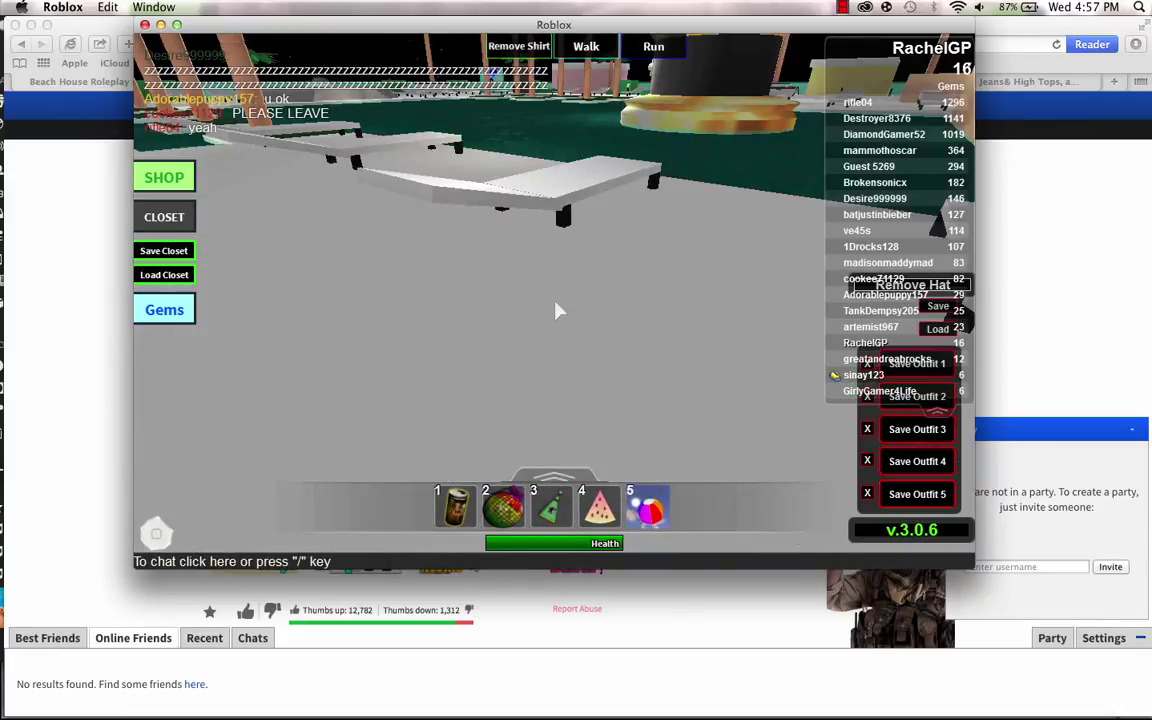
{"action": "scroll", "coordinate": [558, 311], "scroll_direction": "down", "scroll_amount": 5}
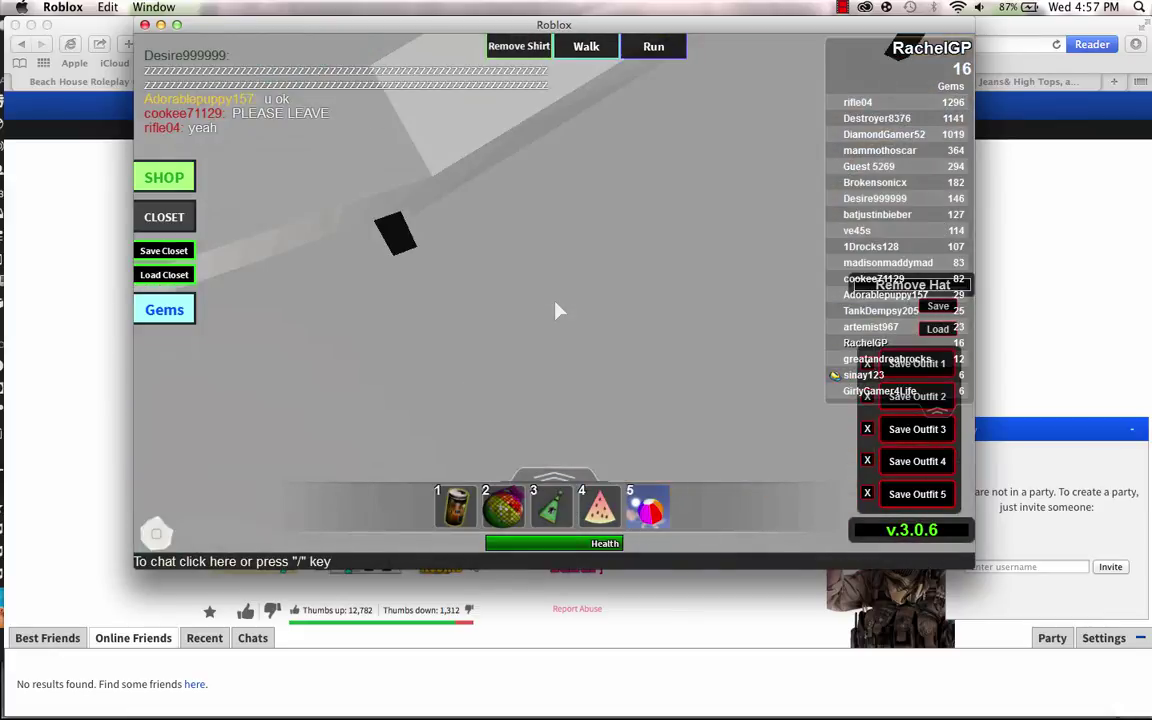
{"action": "scroll", "coordinate": [558, 311], "scroll_direction": "up", "scroll_amount": 5}
{"action": "key", "text": "Escape"}
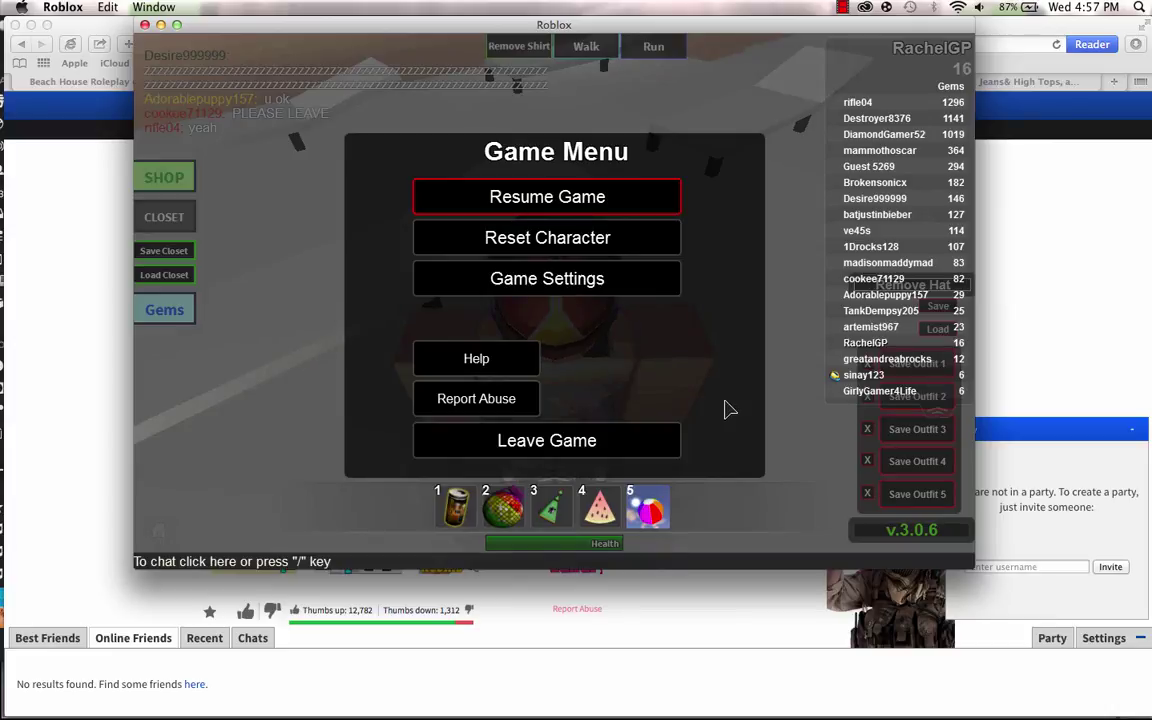
Leave the Beach House Roleplay game and confirm in the dialog.
{"action": "left_click", "coordinate": [676, 435]}
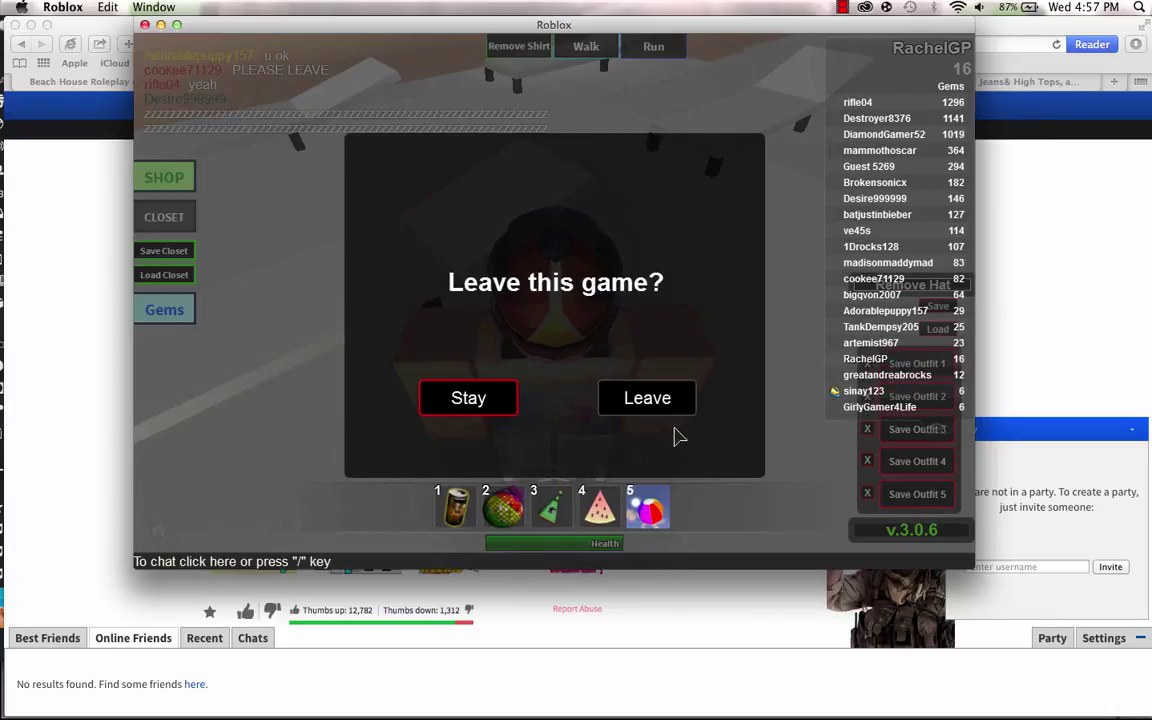
{"action": "left_click", "coordinate": [661, 412]}
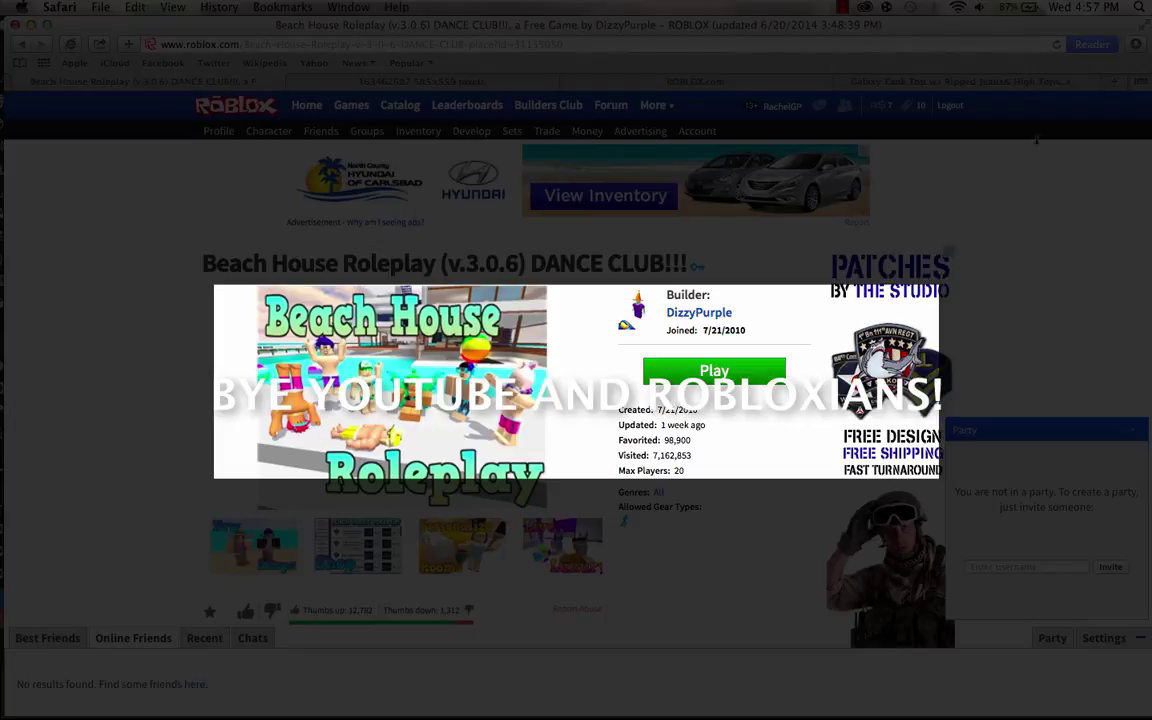
{"action": "left_click", "coordinate": [843, 7]}
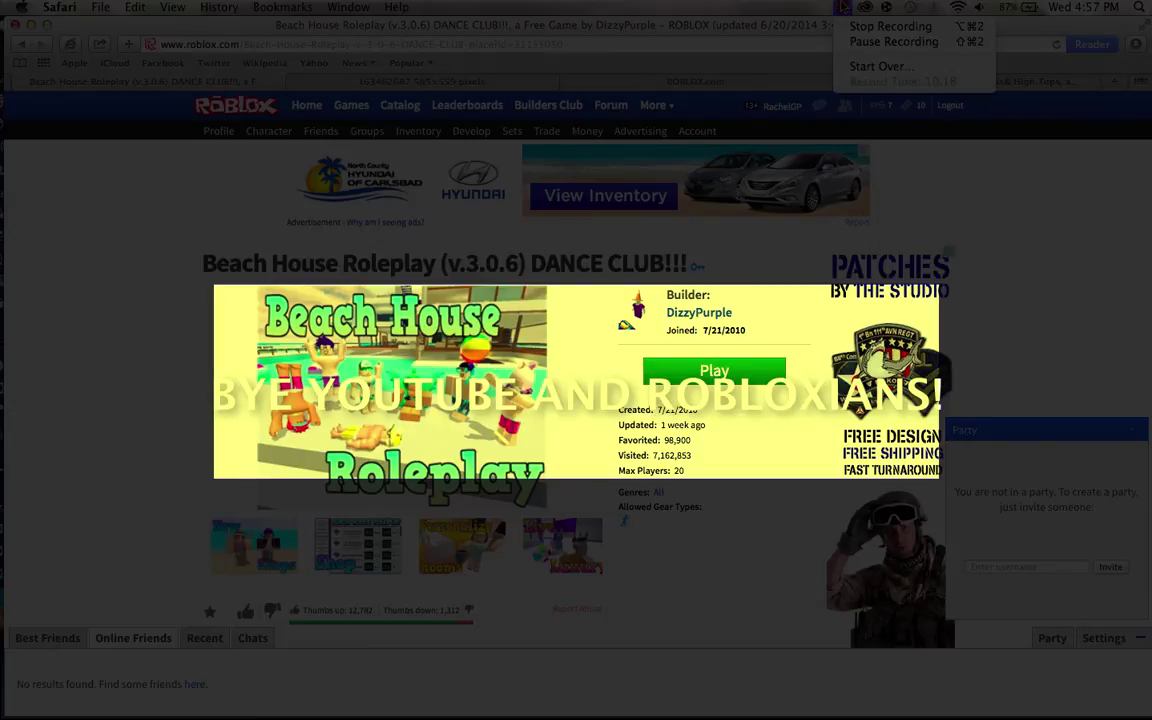